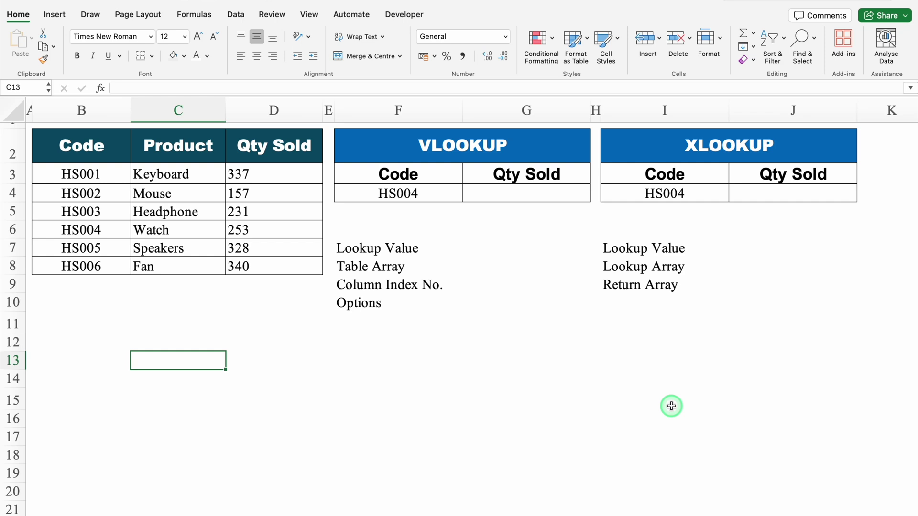
Step: Examine the VLOOKUP and XLOOKUP argument lists, comparing lookup value, arrays, column index and options against the product table
left_click(463, 248)
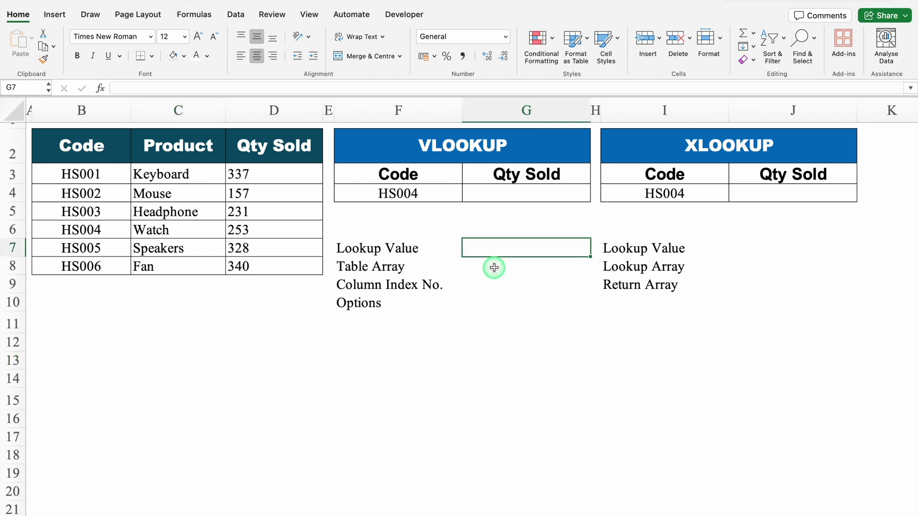
left_click(427, 195)
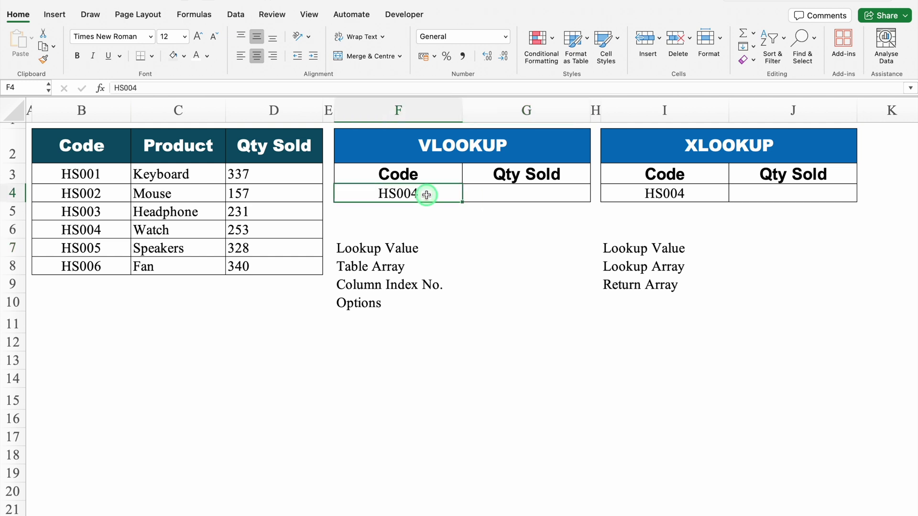
left_click(476, 265)
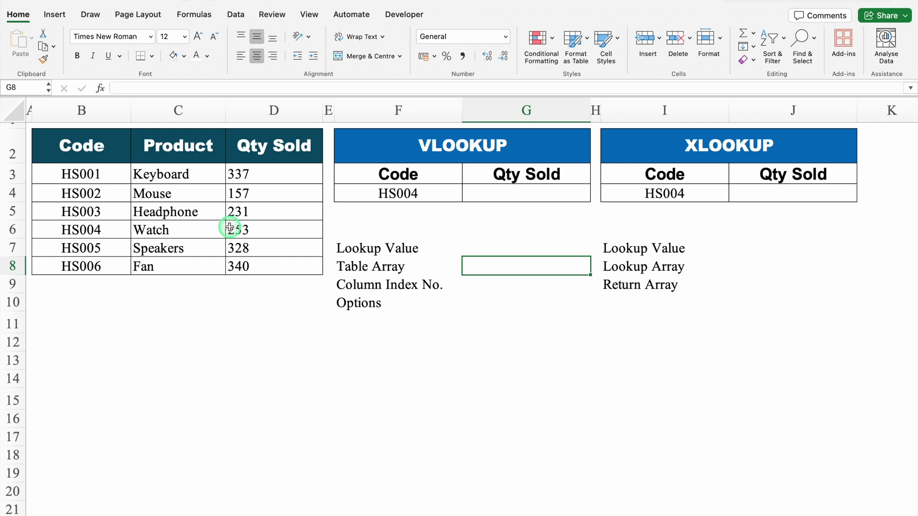
left_click(491, 289)
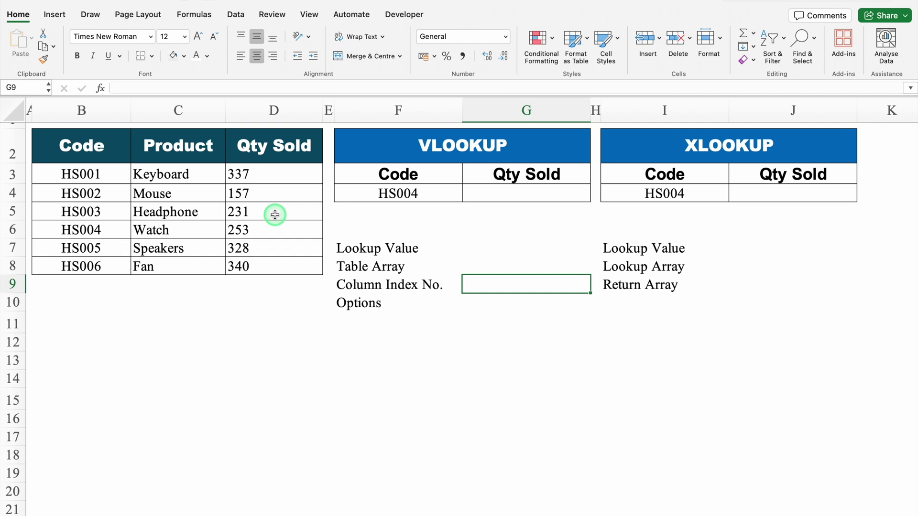
left_click(503, 309)
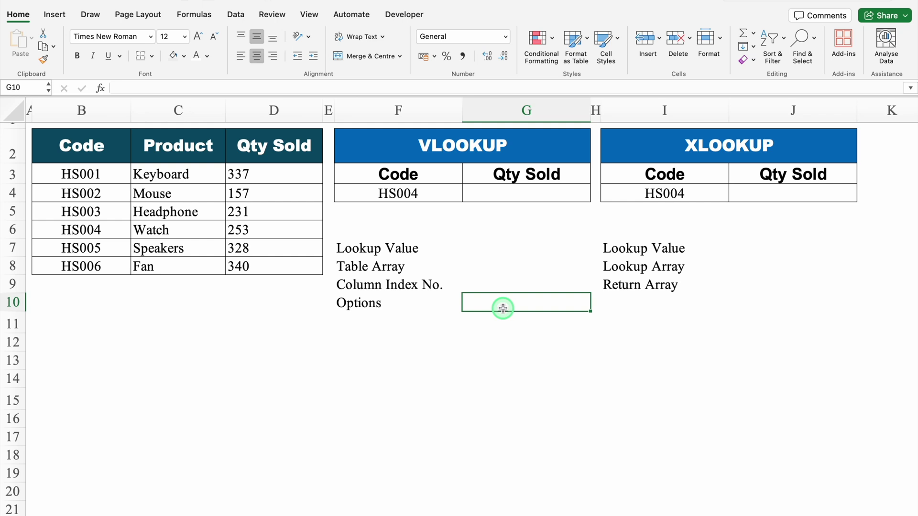
left_click(603, 249)
left_click(743, 248)
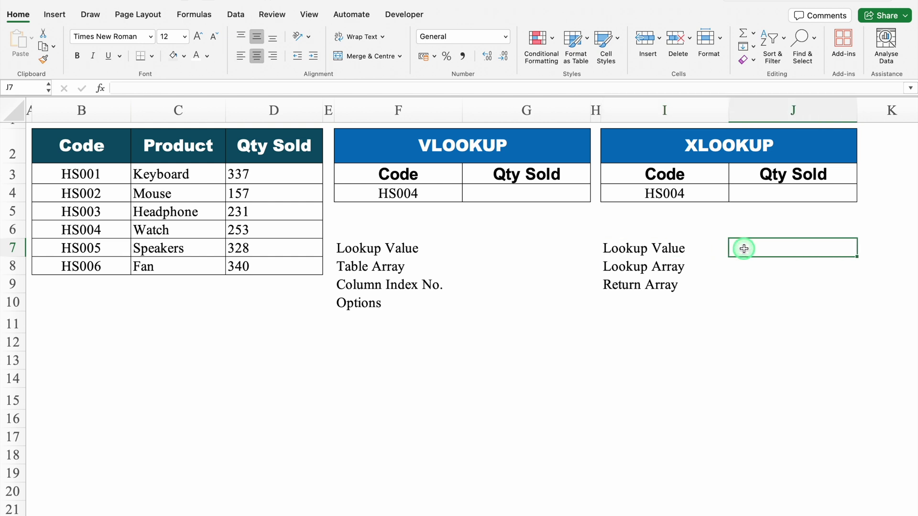
left_click(764, 263)
left_click(752, 290)
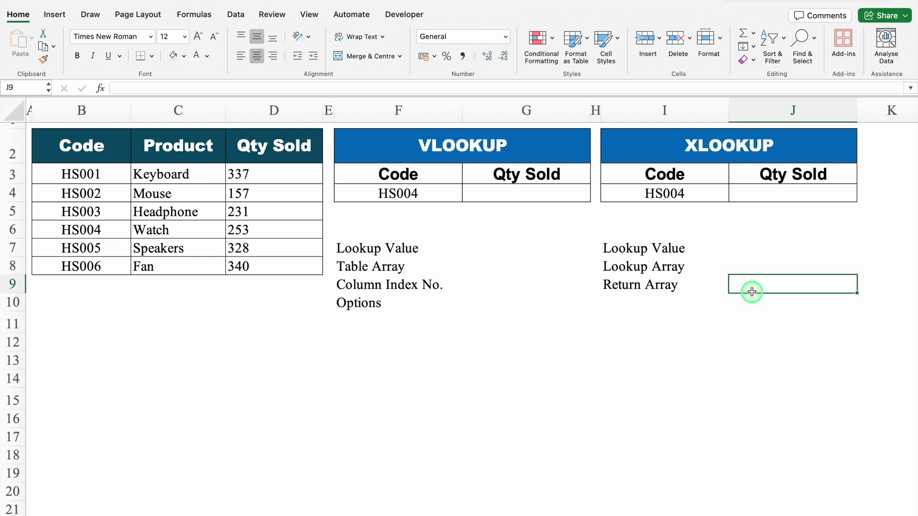
Step: Start a VLOOKUP formula in the Qty Sold cell G4 with the code in F4 as lookup value
left_click(539, 193)
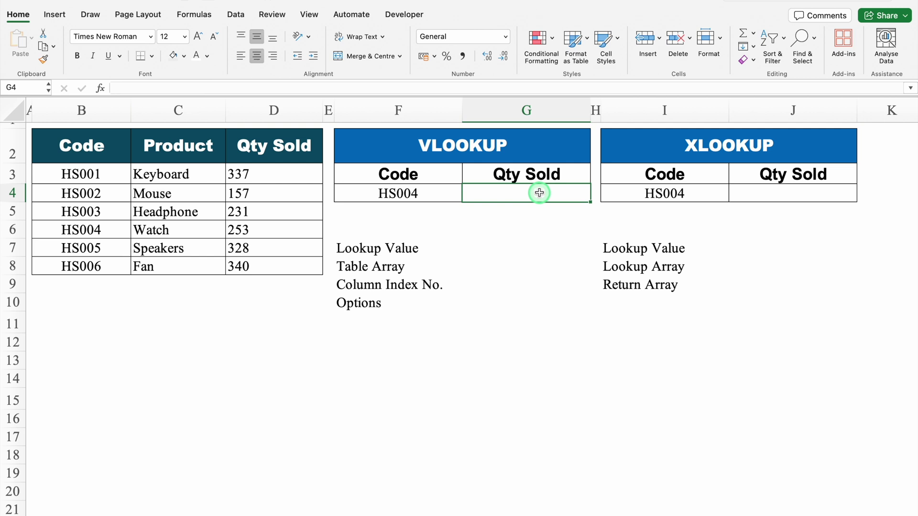
type("=vlo")
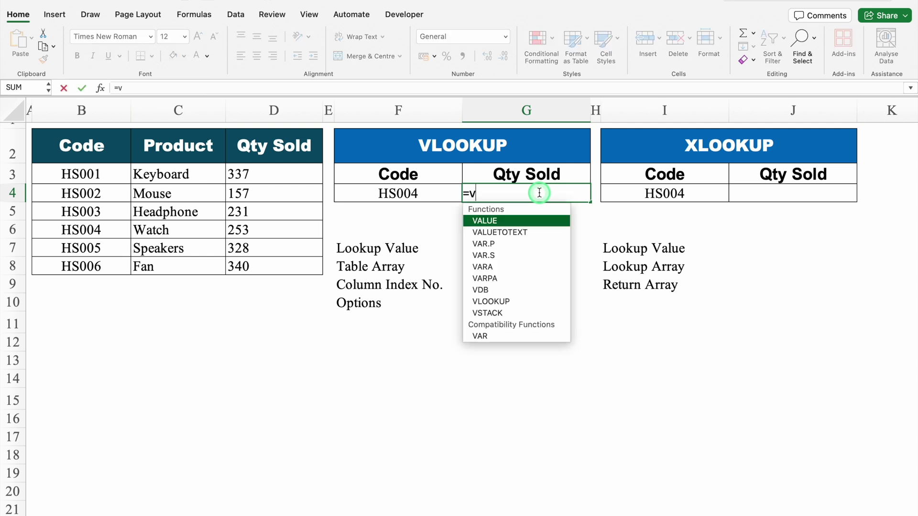
double_click(497, 221)
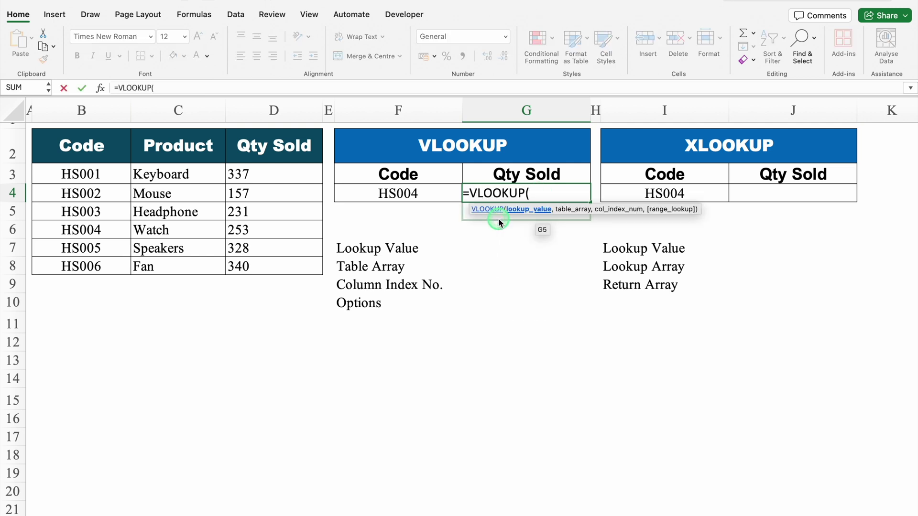
left_click(430, 191)
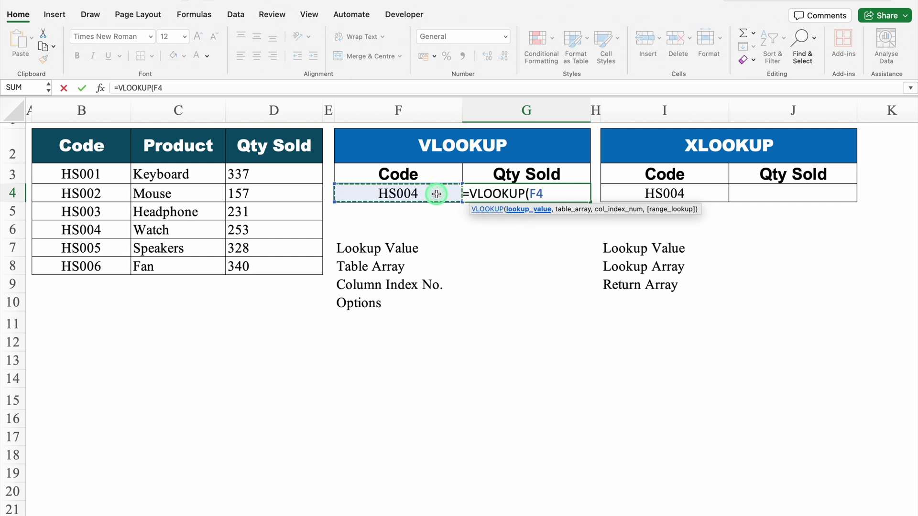
type(",")
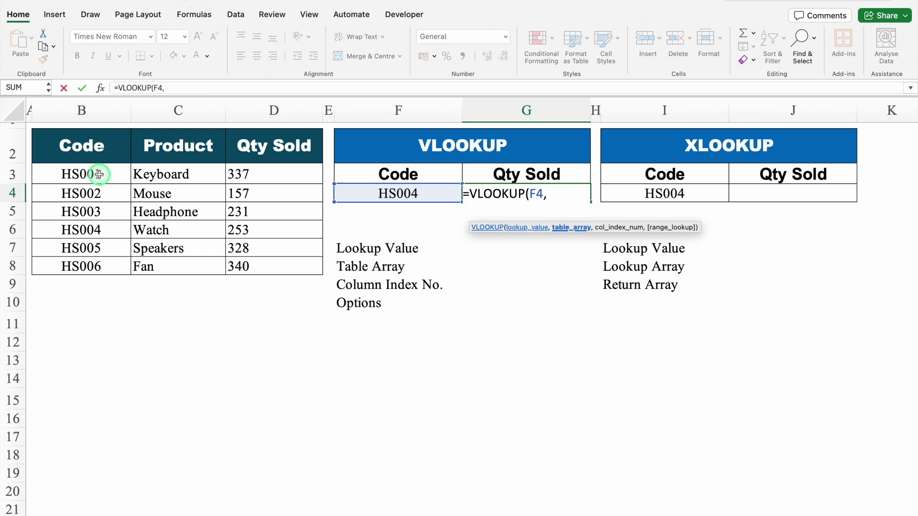
Step: Set the VLOOKUP table array to the entire columns B:D
left_click_drag(98, 174, 262, 263)
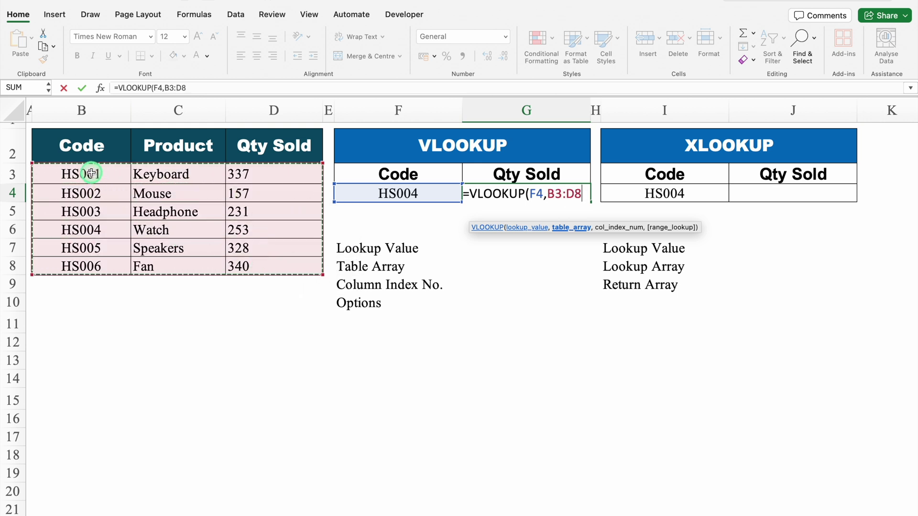
left_click_drag(83, 149, 274, 264)
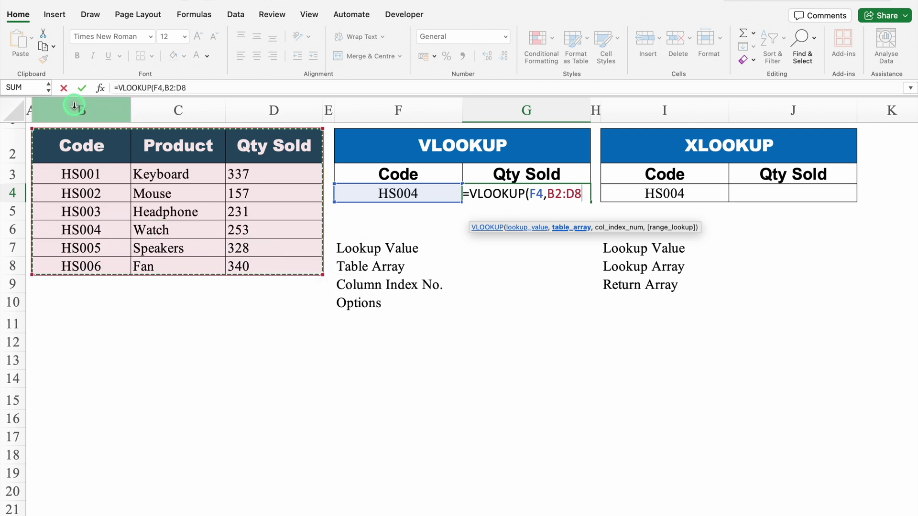
left_click_drag(77, 109, 269, 102)
type(",")
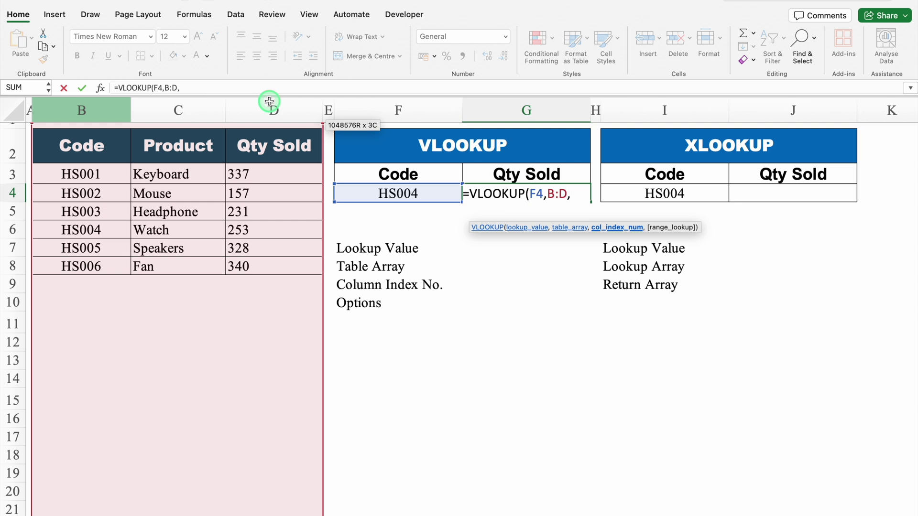
left_click_drag(269, 101, 269, 102)
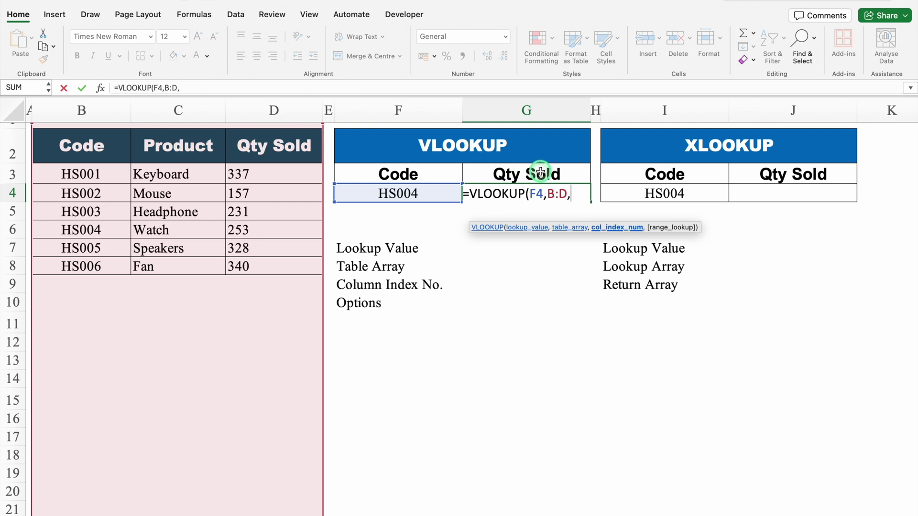
Step: Complete the VLOOKUP formula with column index 3 and FALSE for an exact match, and check it against the code in F4
type("3,")
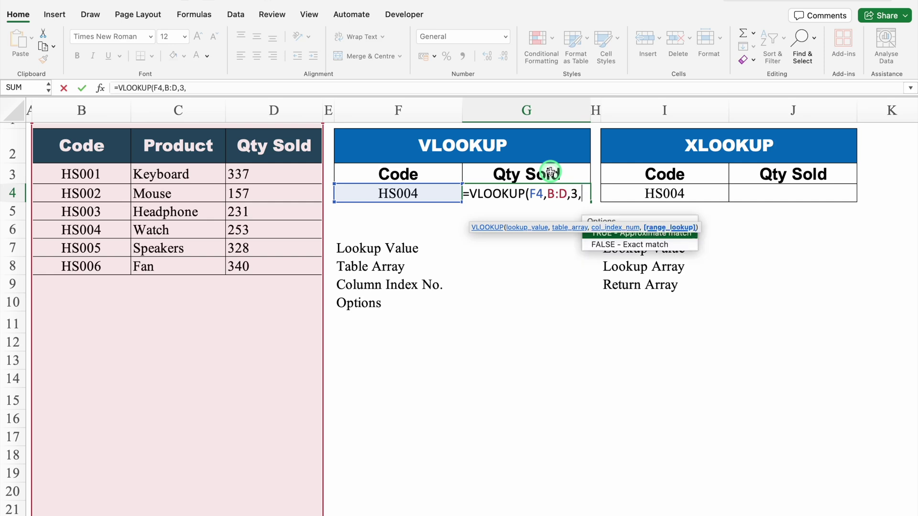
key("Down")
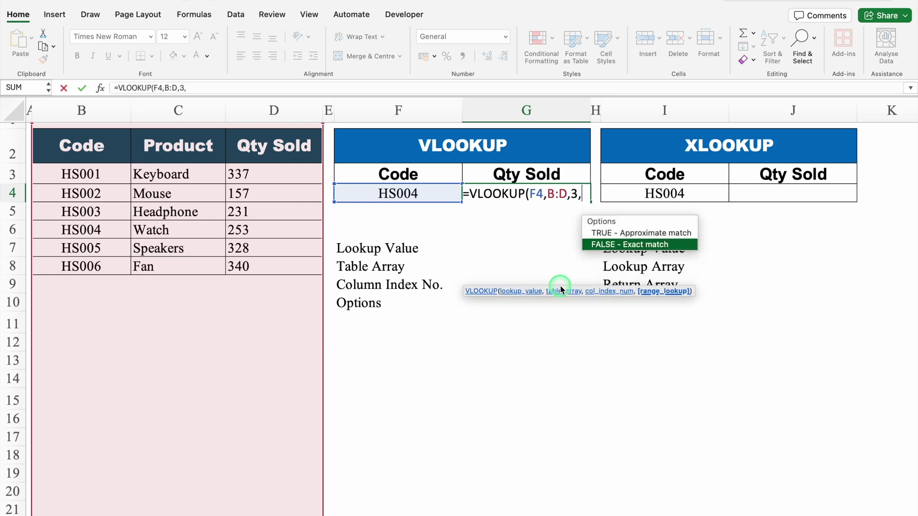
left_click(684, 233)
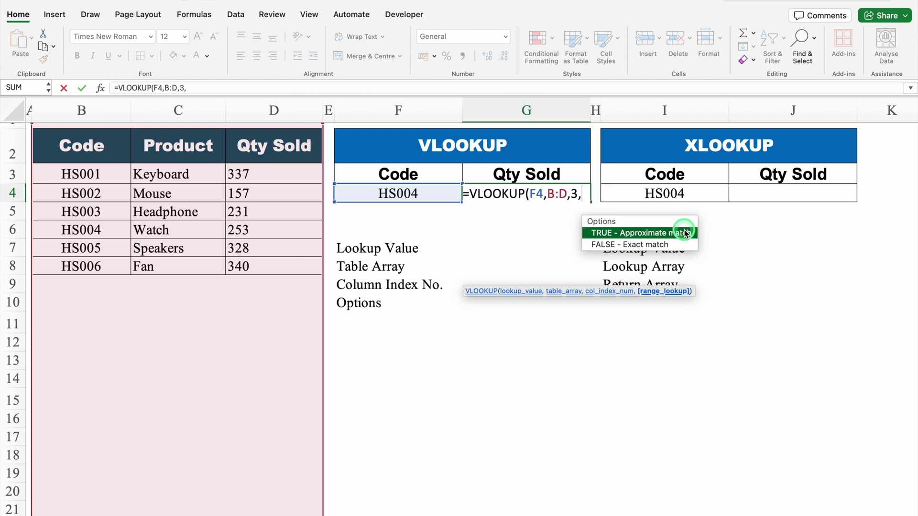
left_click(685, 245)
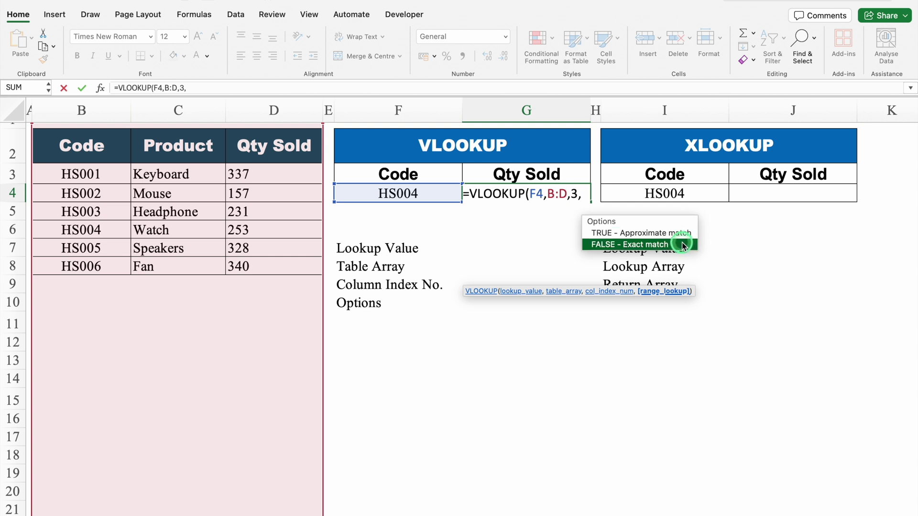
double_click(683, 245)
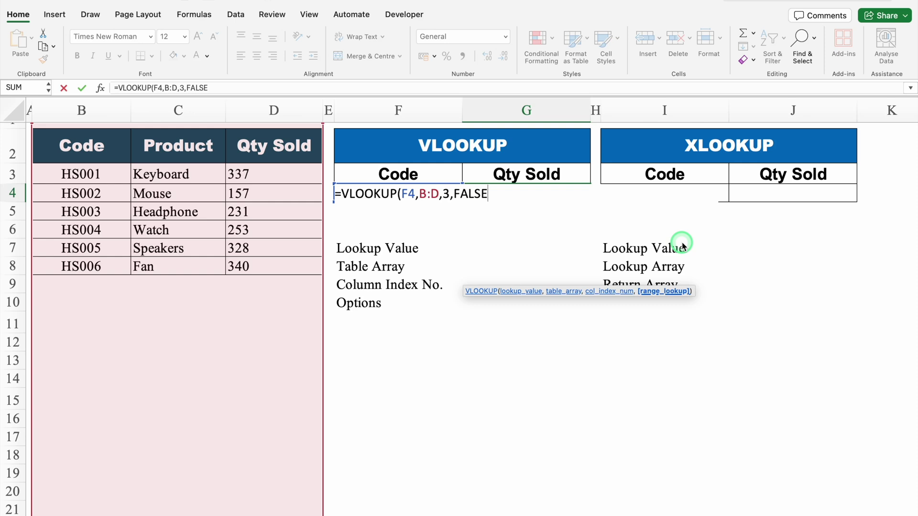
type(")")
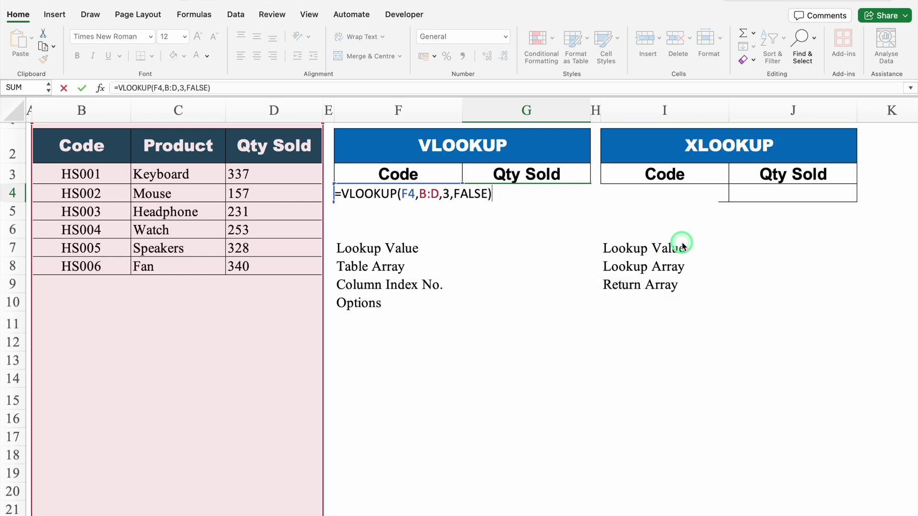
key("Return")
left_click(556, 195)
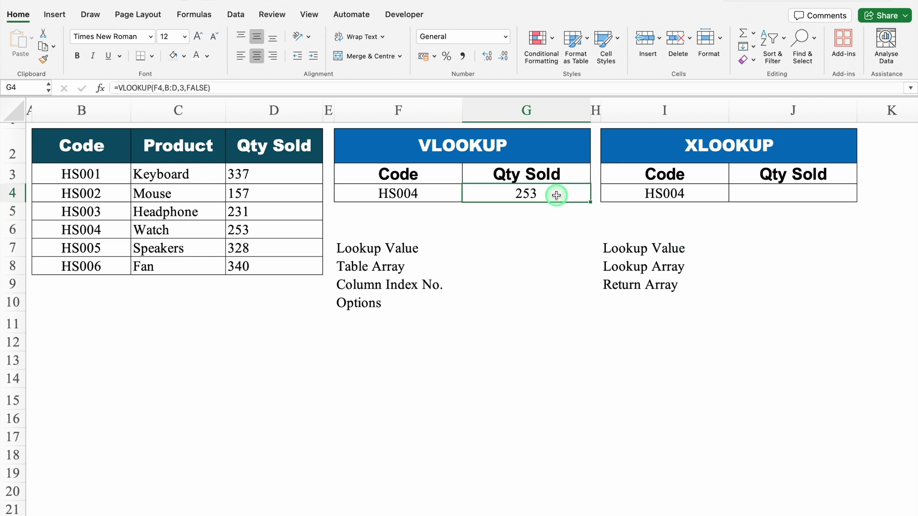
left_click(442, 194)
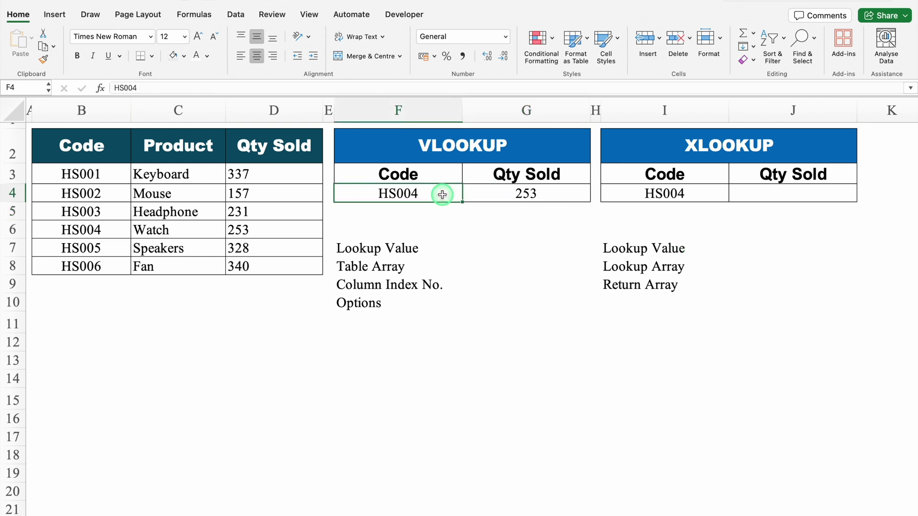
Step: Start an XLOOKUP formula in the Qty Sold cell J4 with the code in I4 as lookup value
left_click(776, 191)
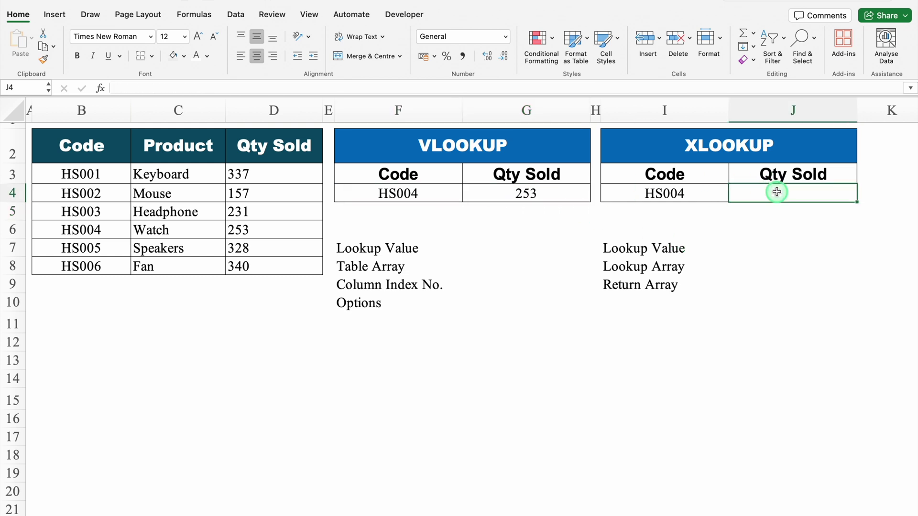
type("=")
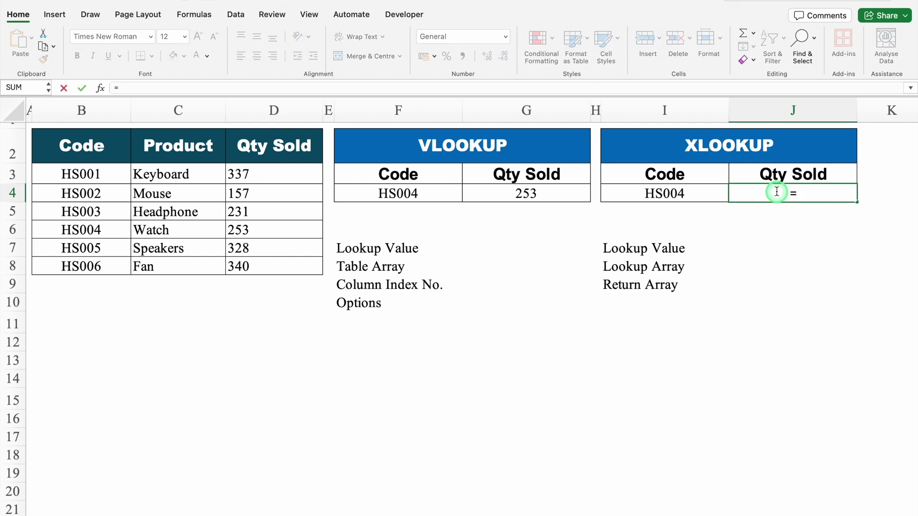
type("xl")
double_click(763, 223)
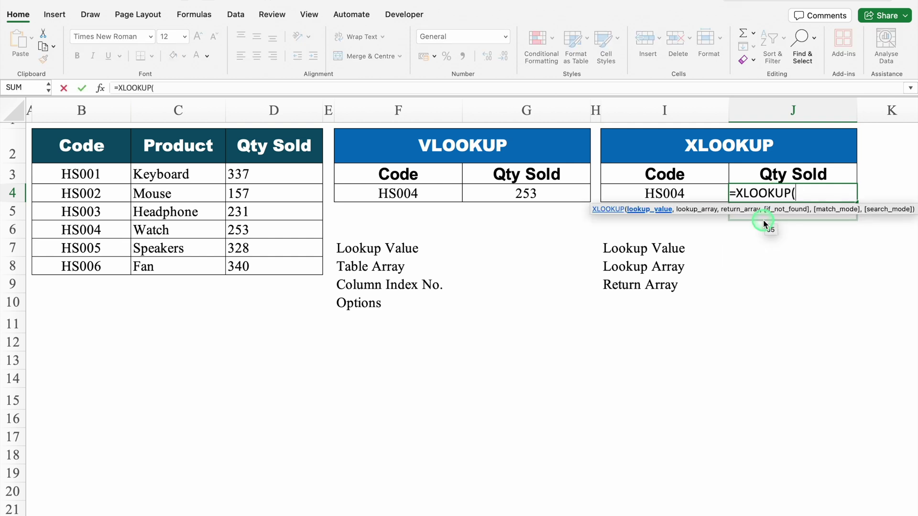
left_click(681, 193)
type(",")
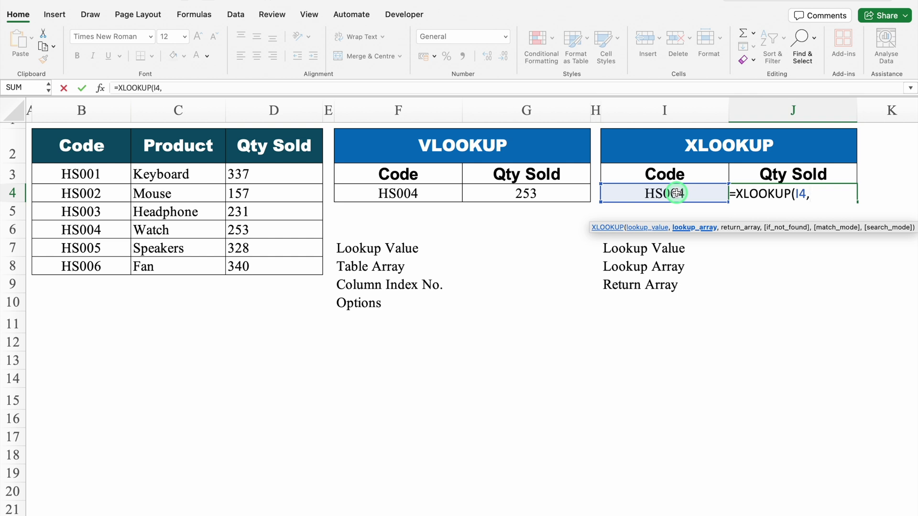
Step: Complete the XLOOKUP formula with the codes B3:B8 as lookup array and the quantities D3:D8 as return array
left_click_drag(91, 175, 105, 266)
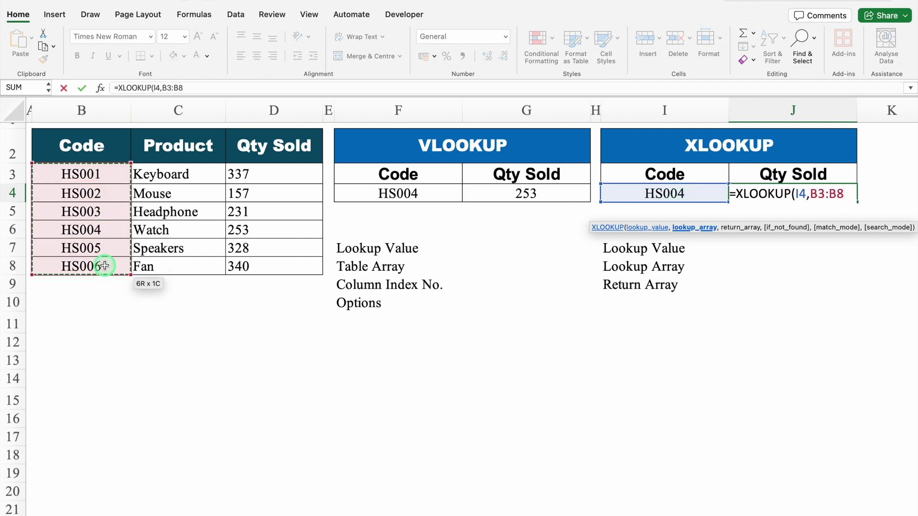
type(",")
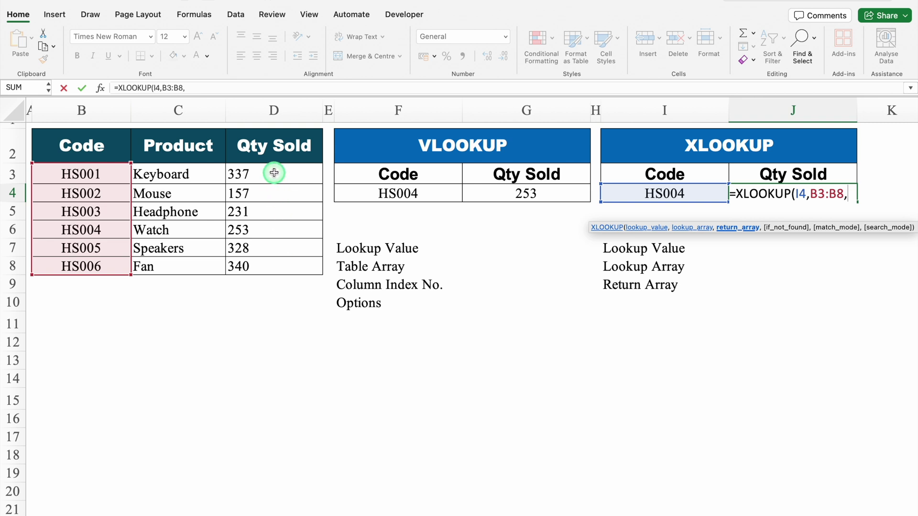
left_click_drag(272, 173, 281, 264)
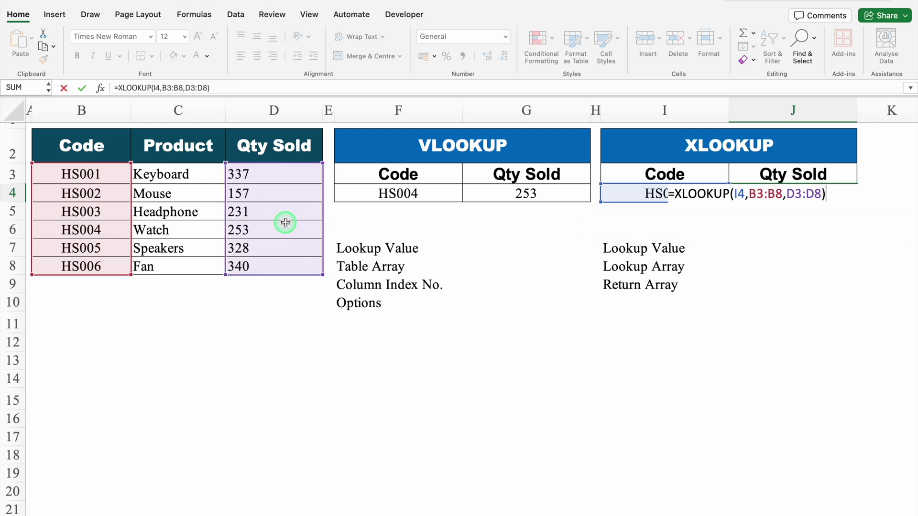
key("Return")
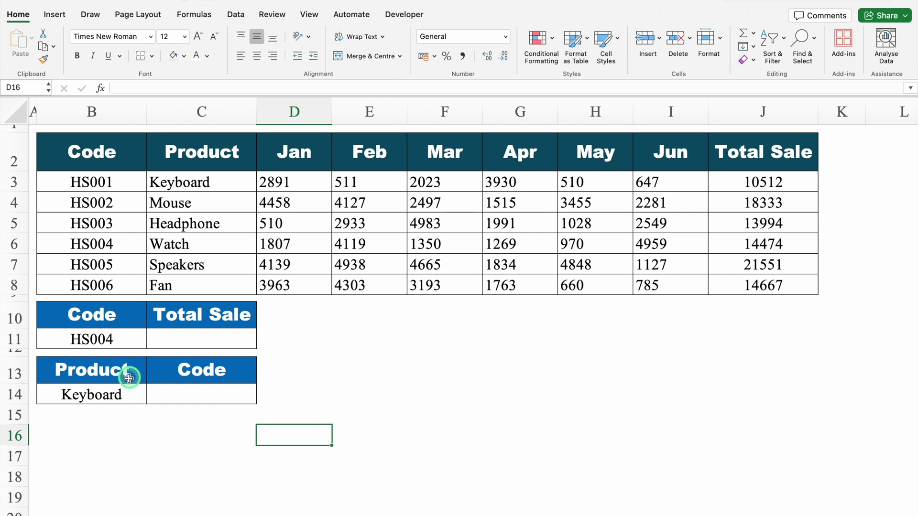
Step: Start an XLOOKUP formula in the Total Sale cell C11 with the code in B11 as lookup value
left_click(196, 340)
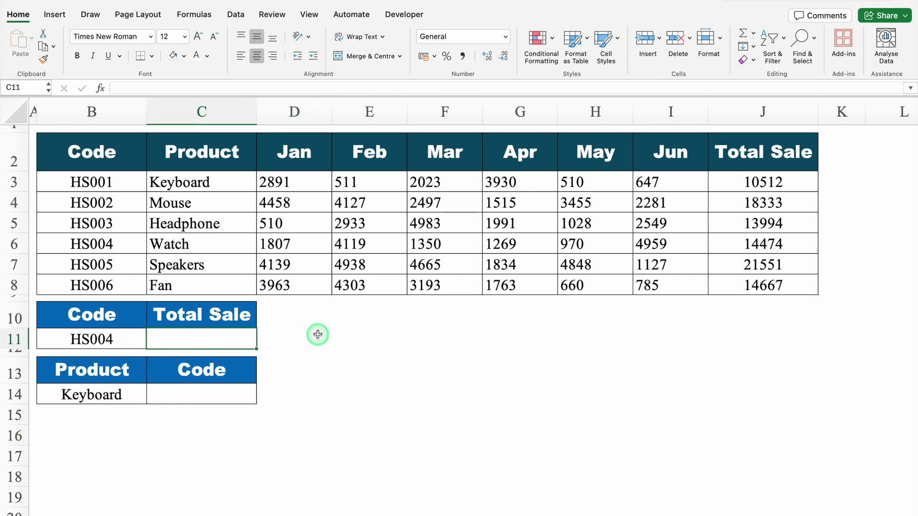
type("=XL")
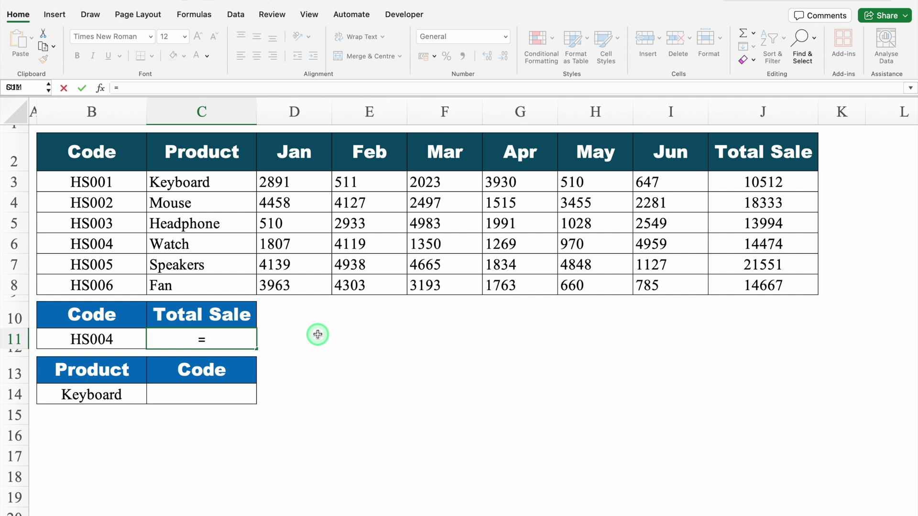
double_click(176, 368)
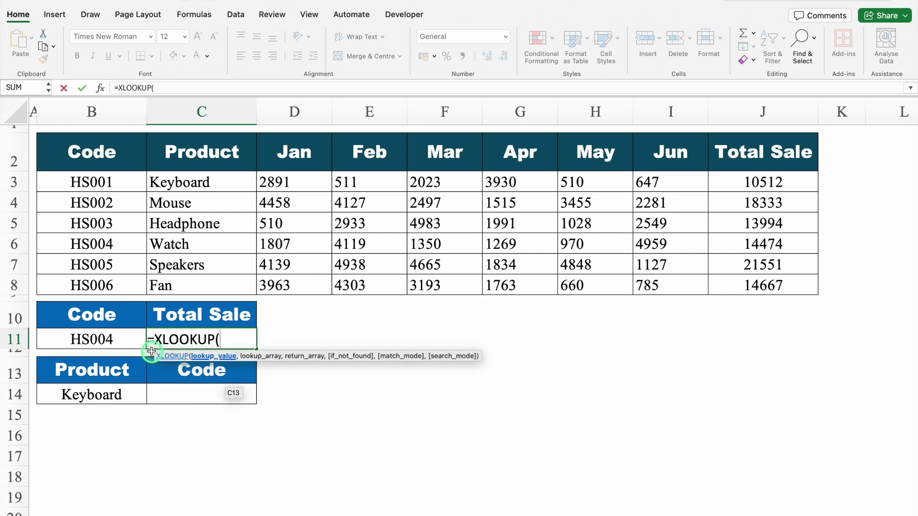
left_click(130, 339)
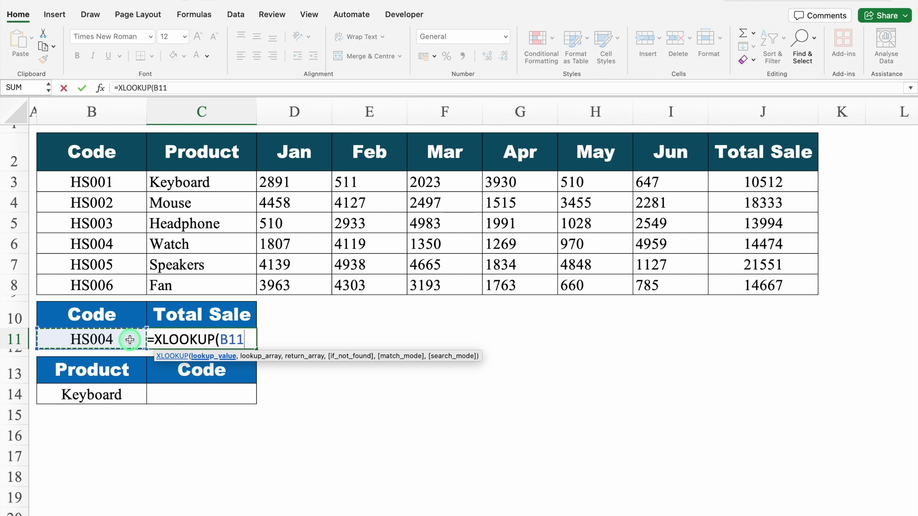
type(",")
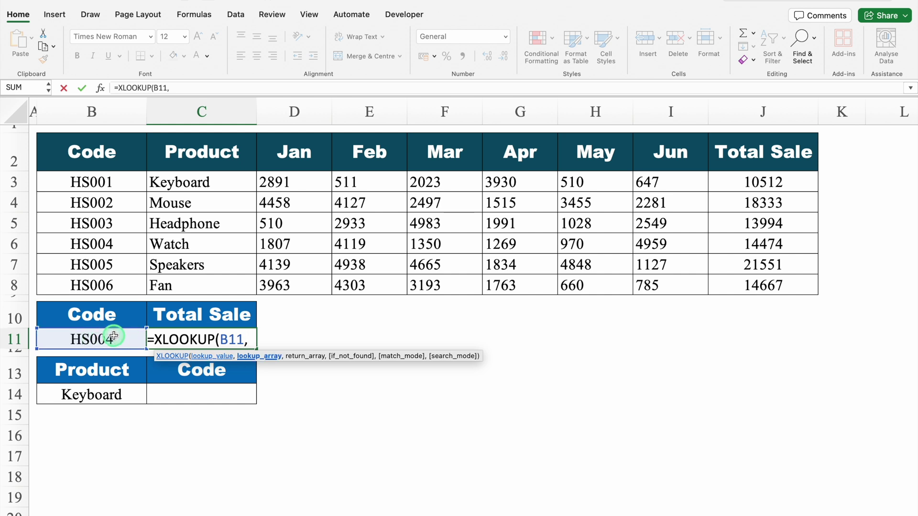
Step: Complete the XLOOKUP formula with the codes B3:B8 as lookup array and the total sales J3:J8 as return array
left_click_drag(108, 181, 111, 286)
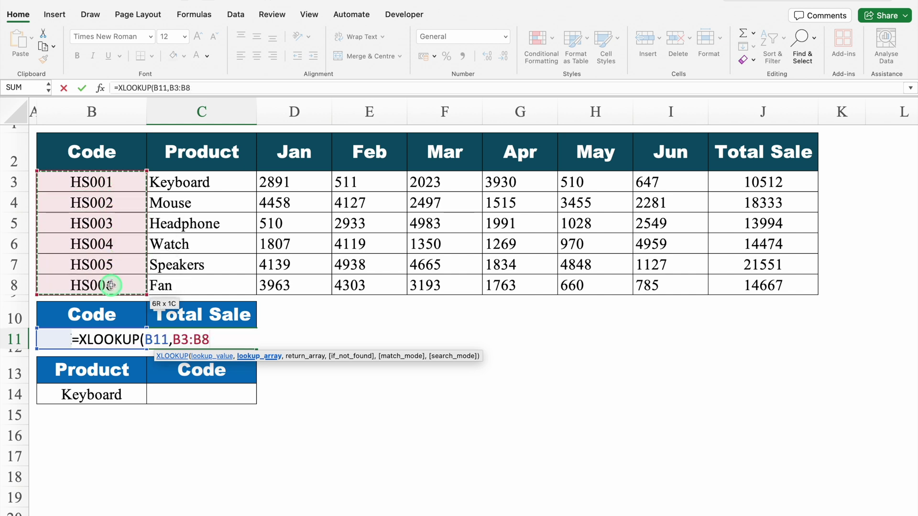
type(",")
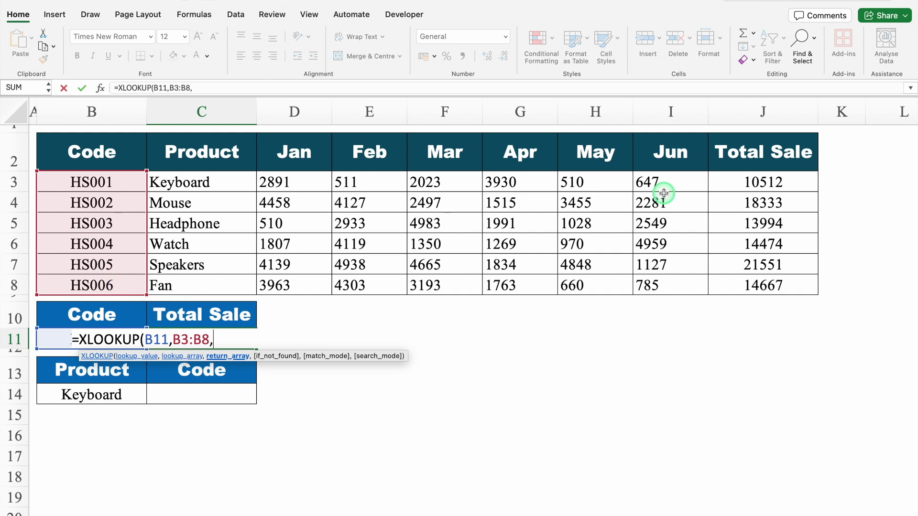
left_click_drag(758, 179, 758, 280)
type(")")
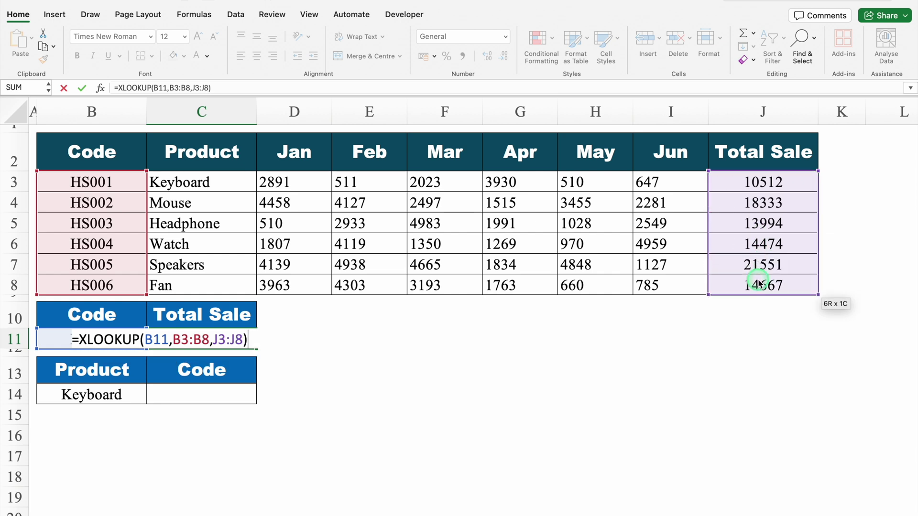
key("Return")
left_click(209, 339)
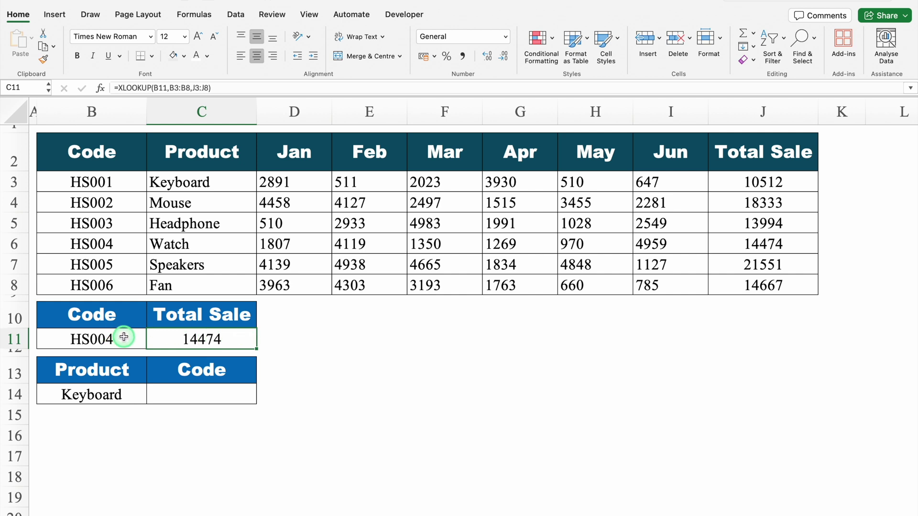
Step: Start an XLOOKUP formula in the Code cell C14 with the product name in B14 as lookup value
left_click(180, 388)
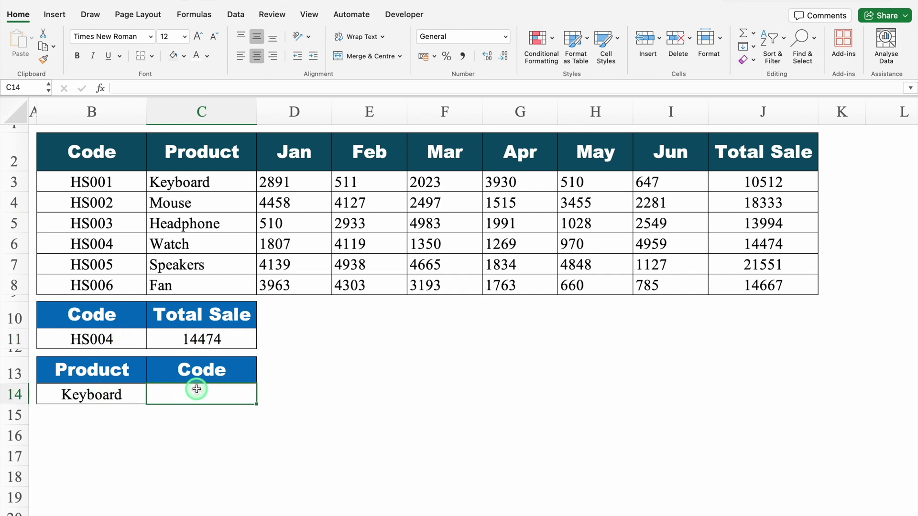
type("=")
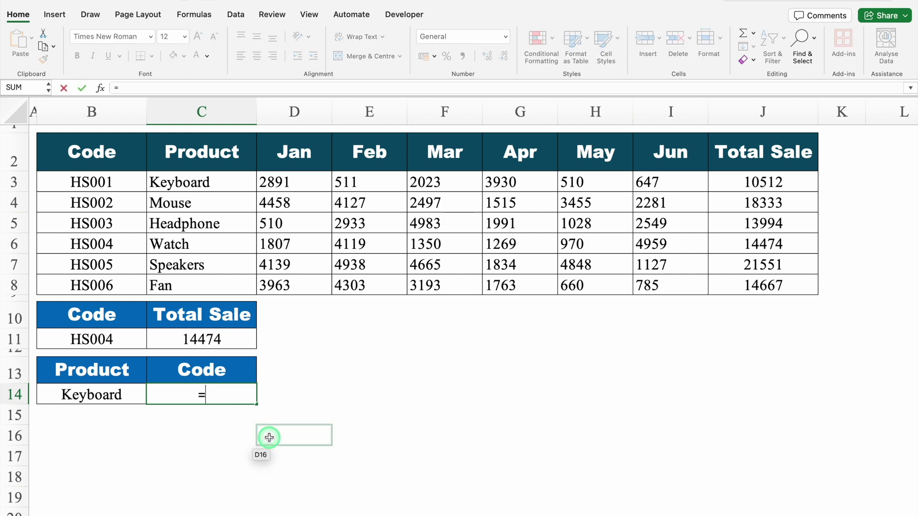
type("XL")
double_click(168, 423)
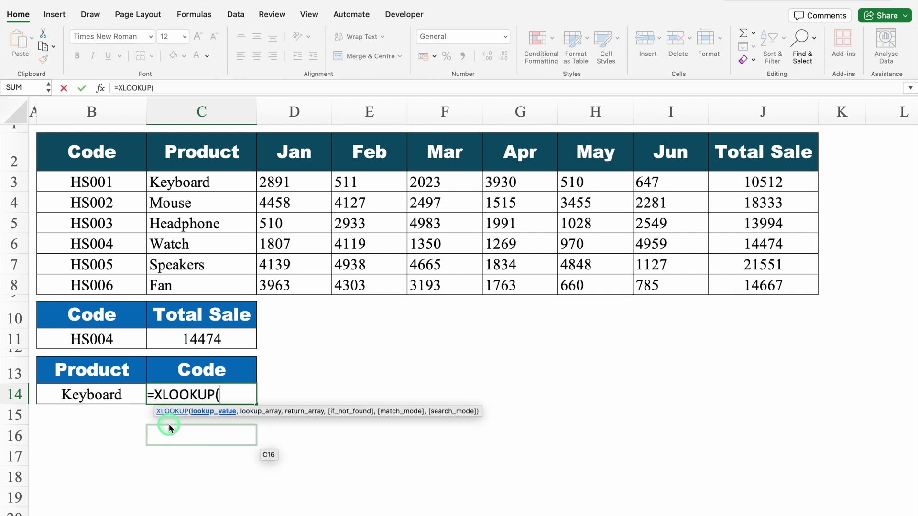
left_click(127, 394)
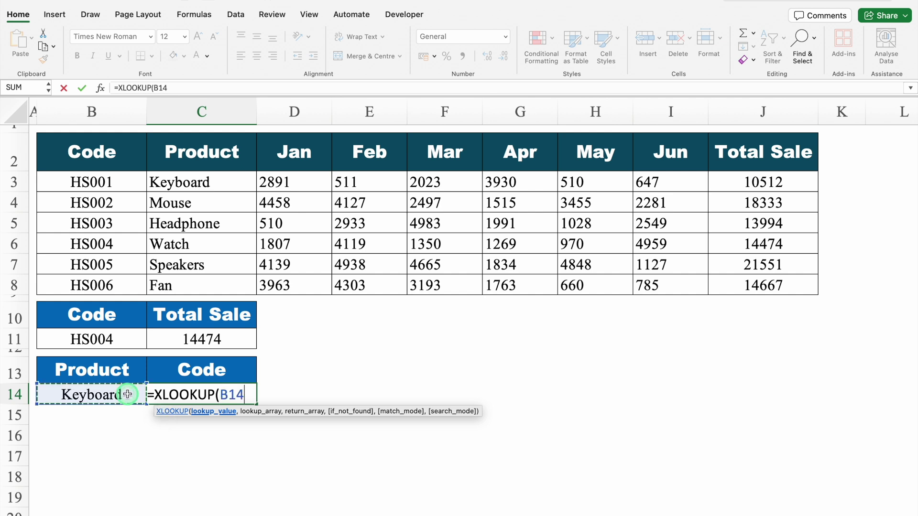
type(",")
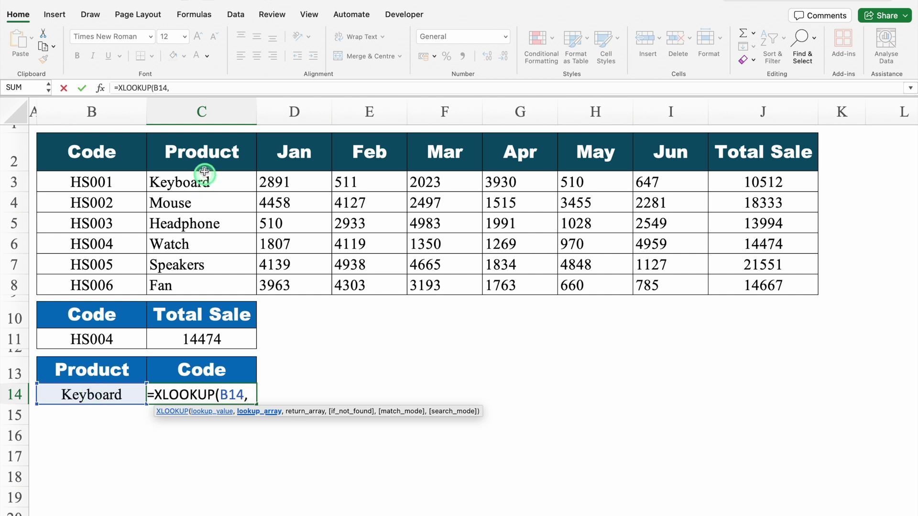
Step: Complete the XLOOKUP formula with the products C3:C8 as lookup array and the codes B3:B8 as return array
left_click_drag(205, 181, 206, 279)
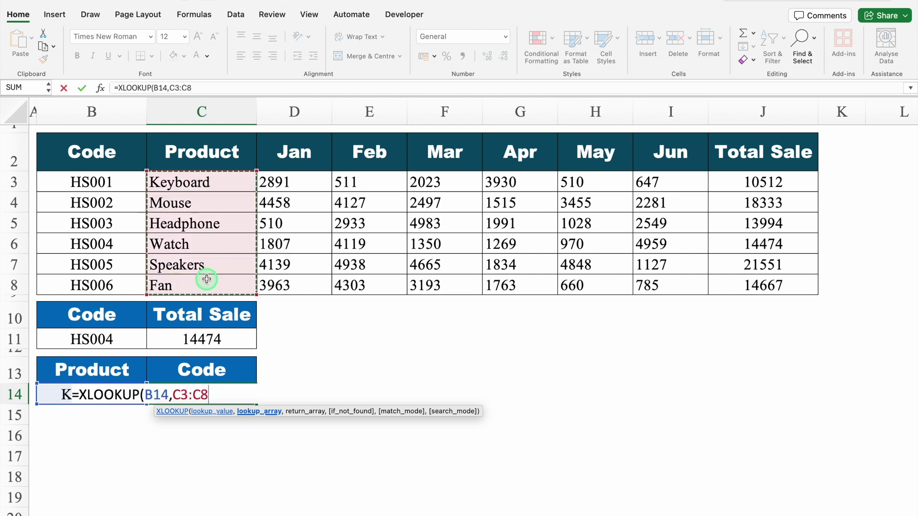
type(",")
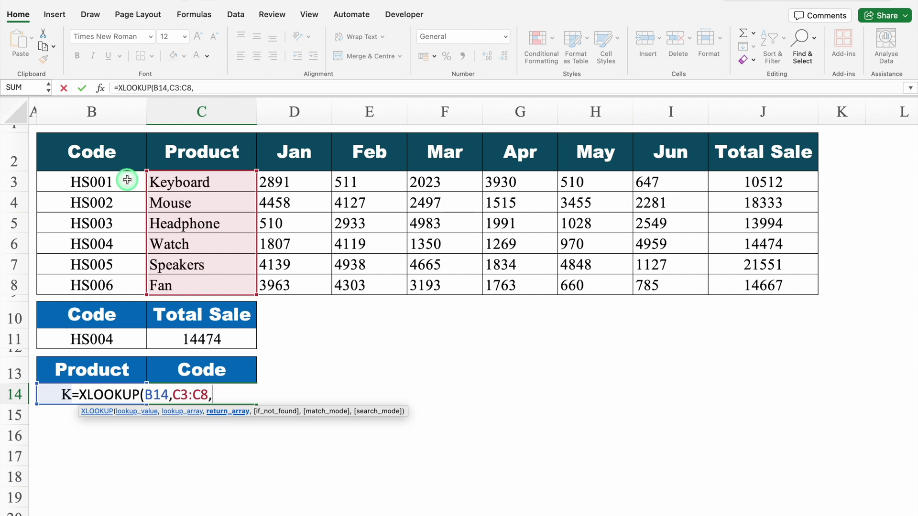
left_click_drag(127, 181, 133, 286)
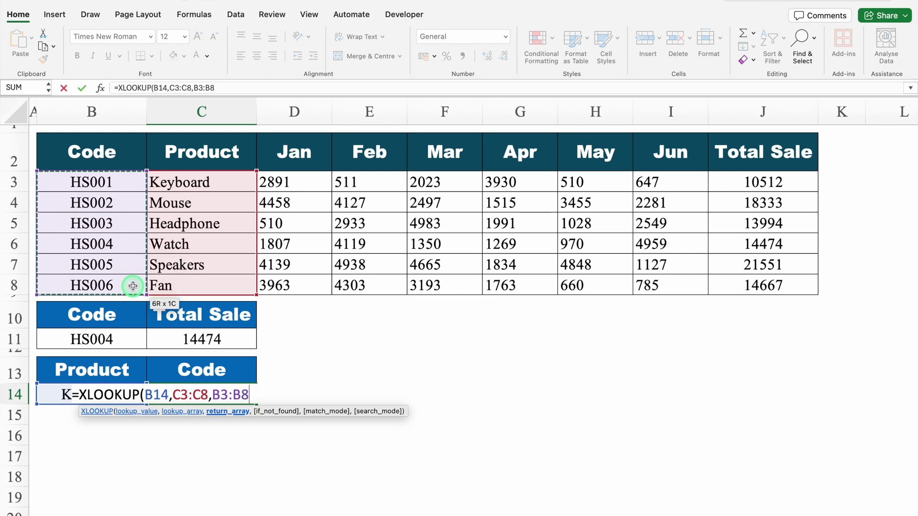
type(")")
key("Return")
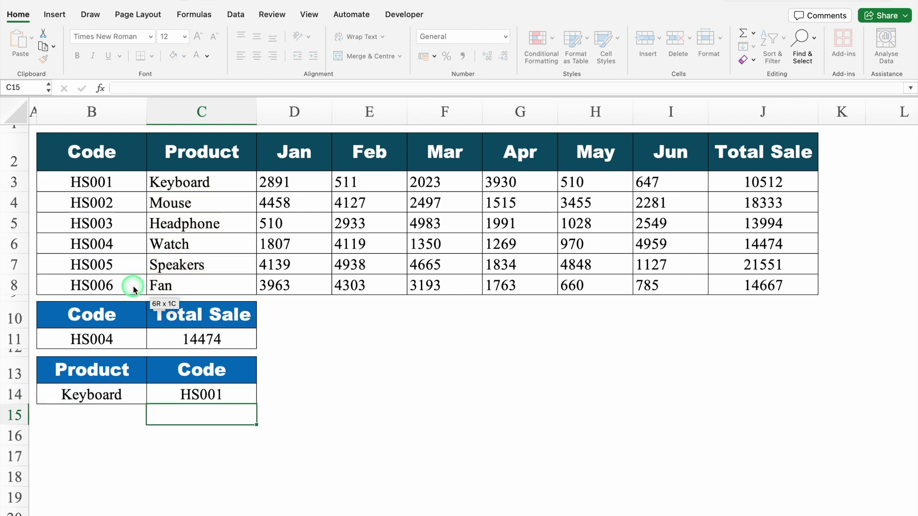
left_click(240, 391)
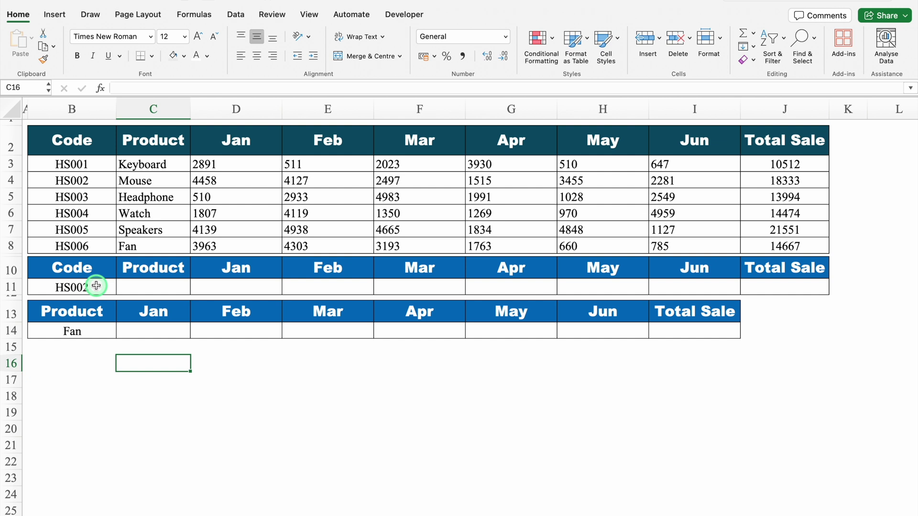
Step: Start an XLOOKUP formula in the Product cell C11 of the full-row lookup table with the code in B11 as lookup value
left_click(160, 282)
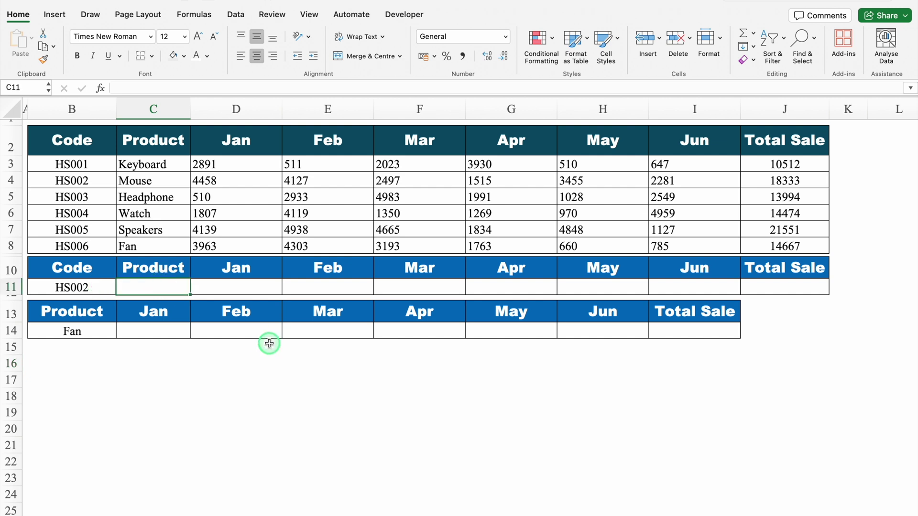
type("=")
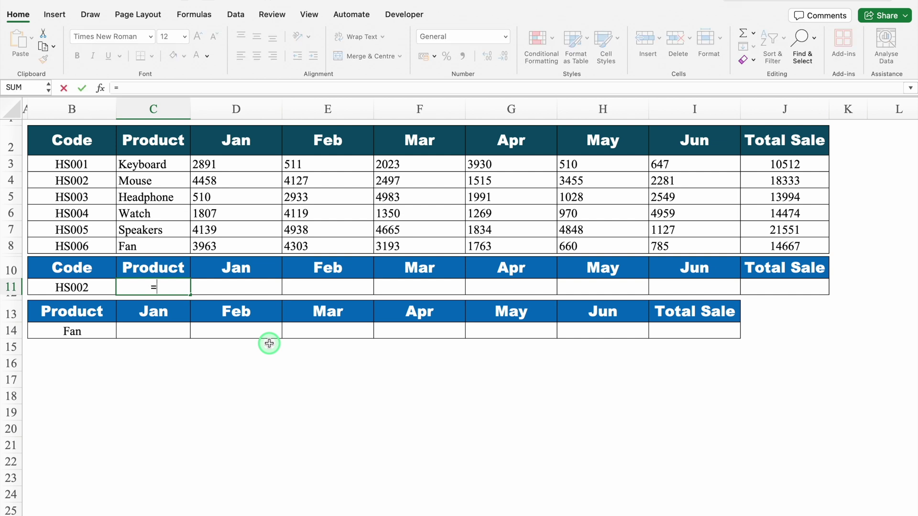
type("XL")
double_click(154, 316)
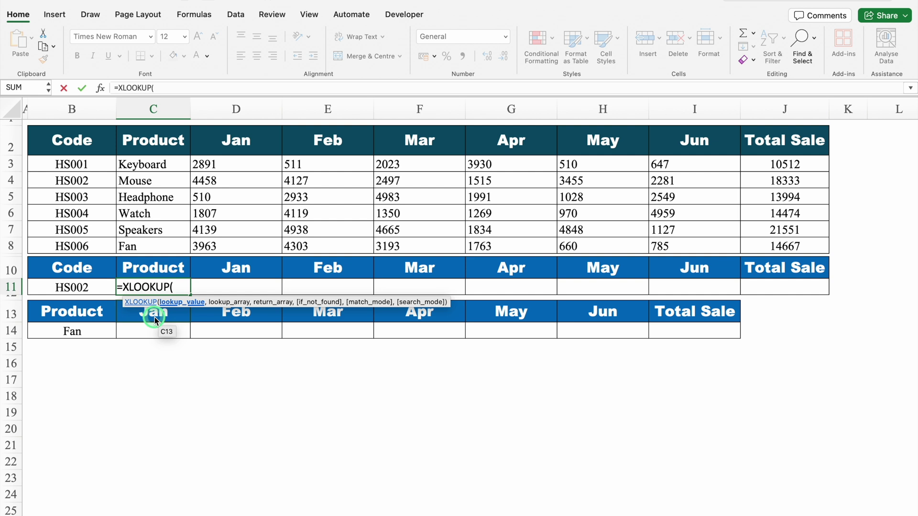
left_click(108, 288)
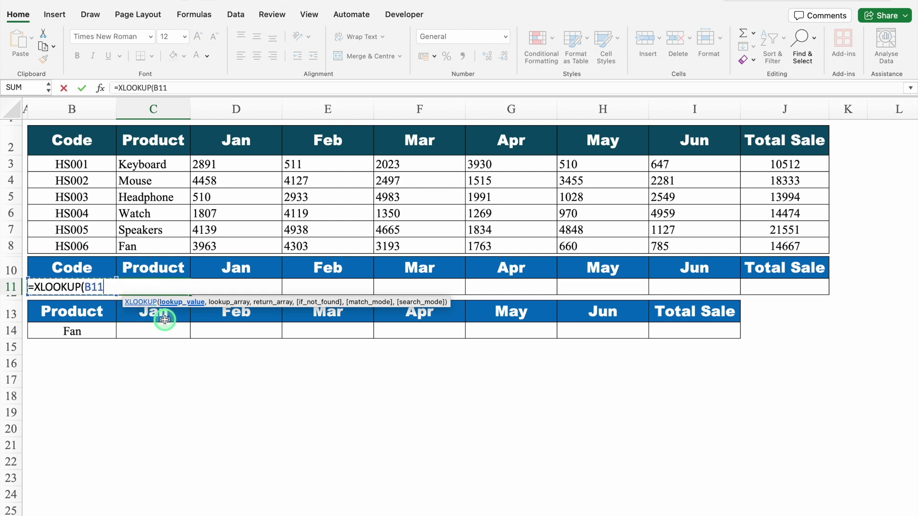
type(",")
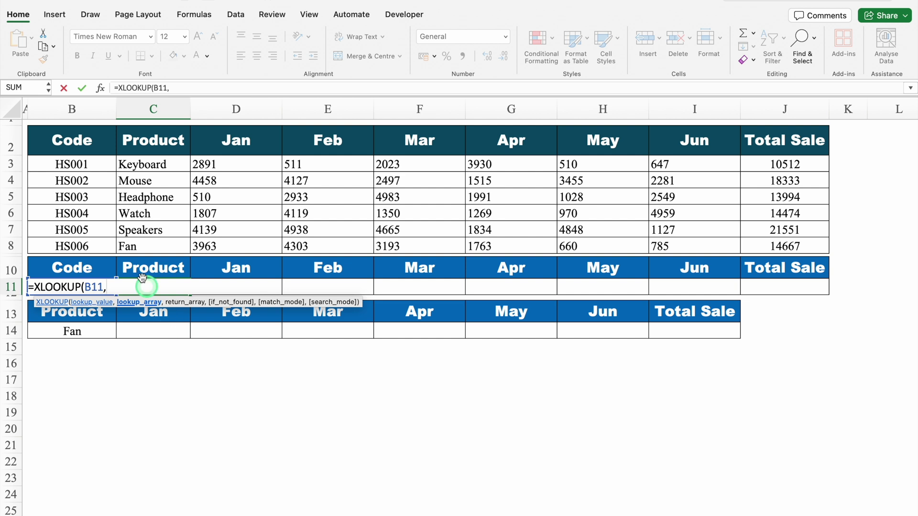
Step: Complete the XLOOKUP formula with lookup array B3:B8 and the multi-column return array C3:J8, and check the formula across row 11
left_click_drag(78, 163, 93, 242)
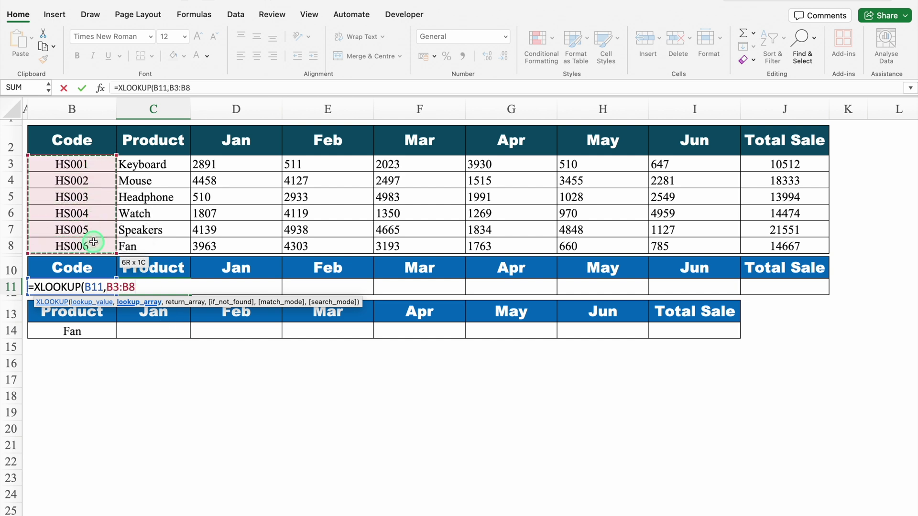
type(",")
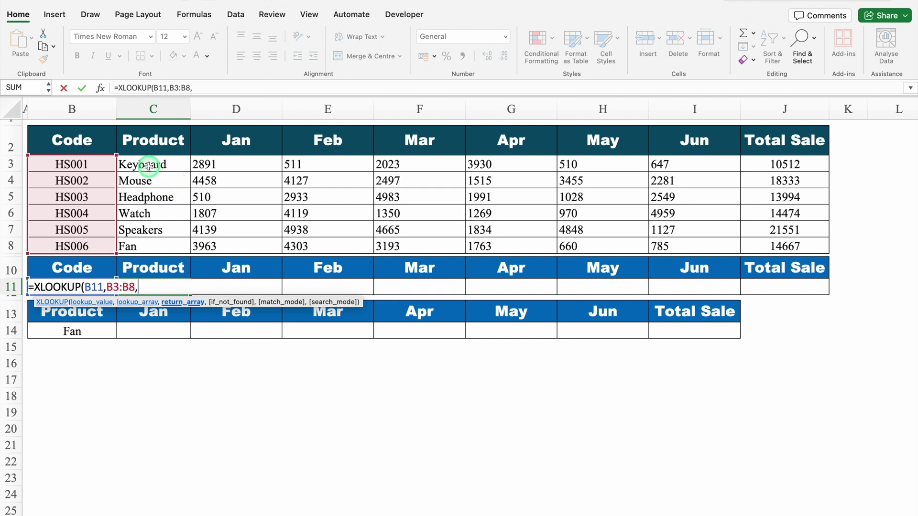
left_click_drag(148, 167, 760, 247)
type(")")
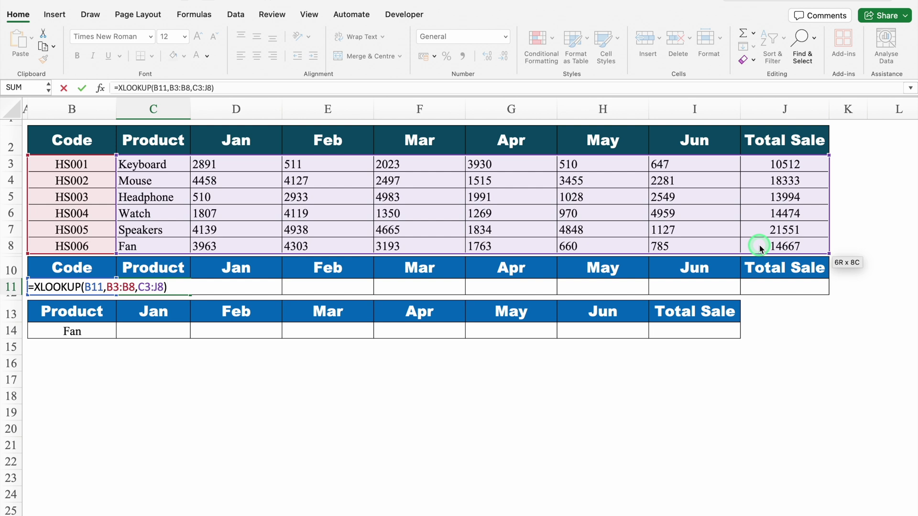
key("Return")
left_click(160, 288)
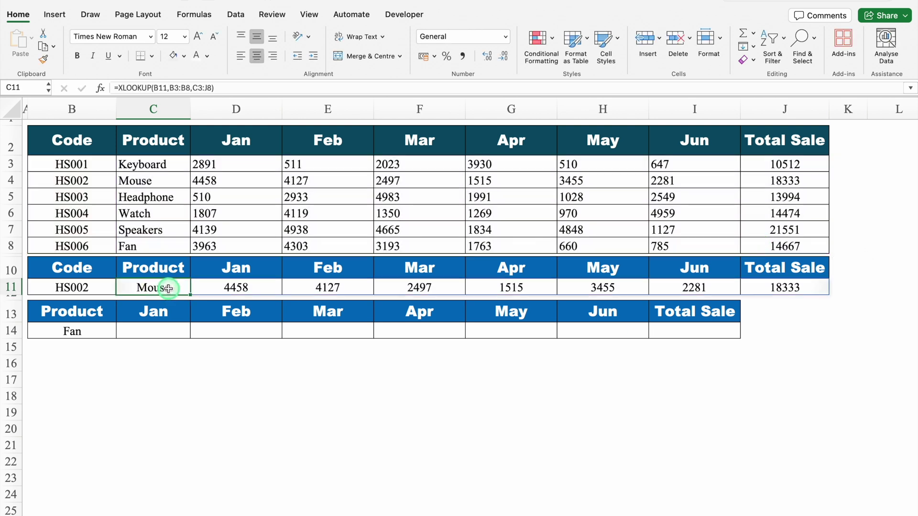
left_click(234, 287)
left_click(323, 287)
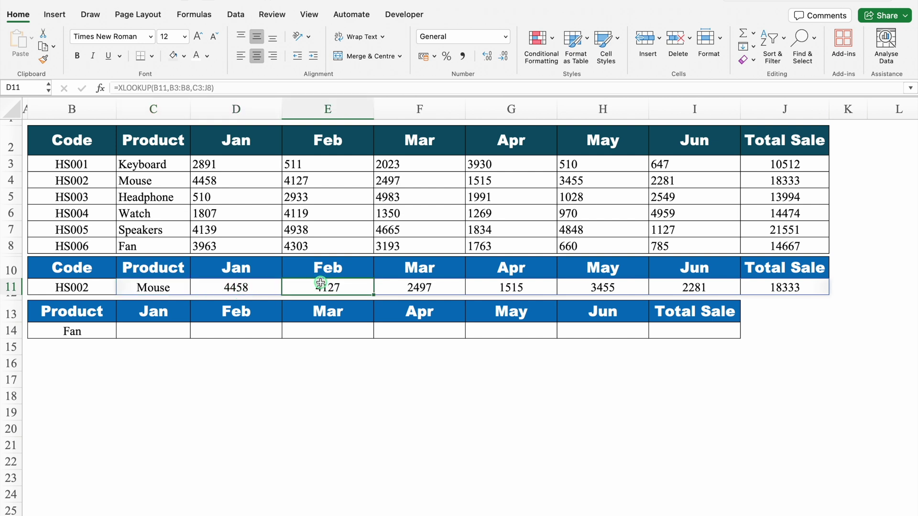
left_click(405, 283)
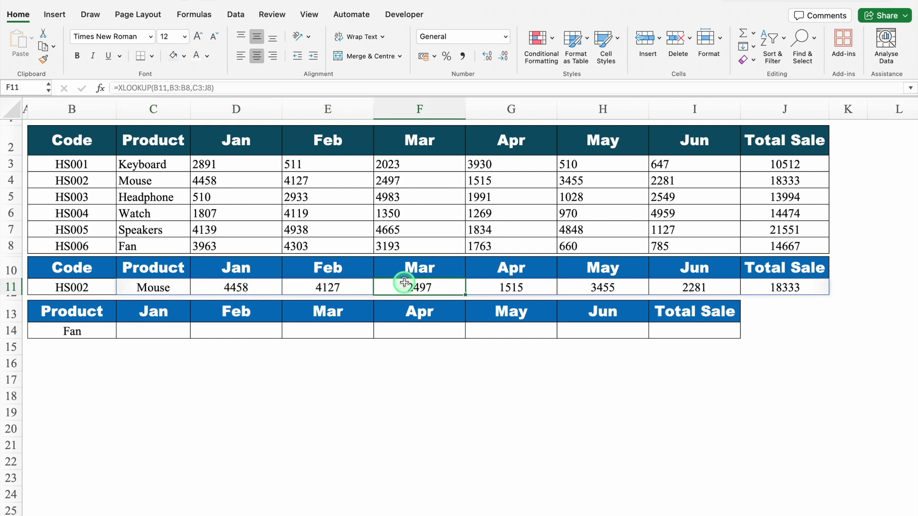
Step: Start an XLOOKUP formula in the Jan cell C14 with the product name in B14 as lookup value
left_click(175, 331)
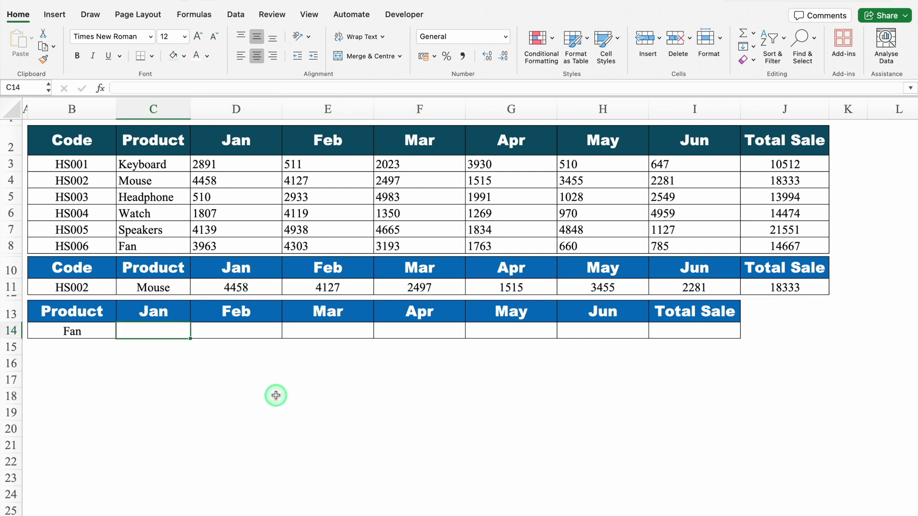
type("=")
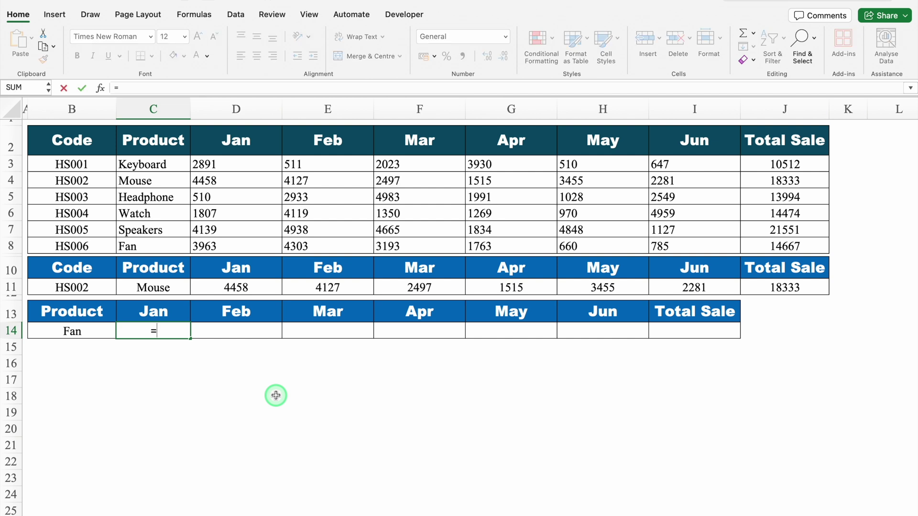
type("XL")
double_click(162, 364)
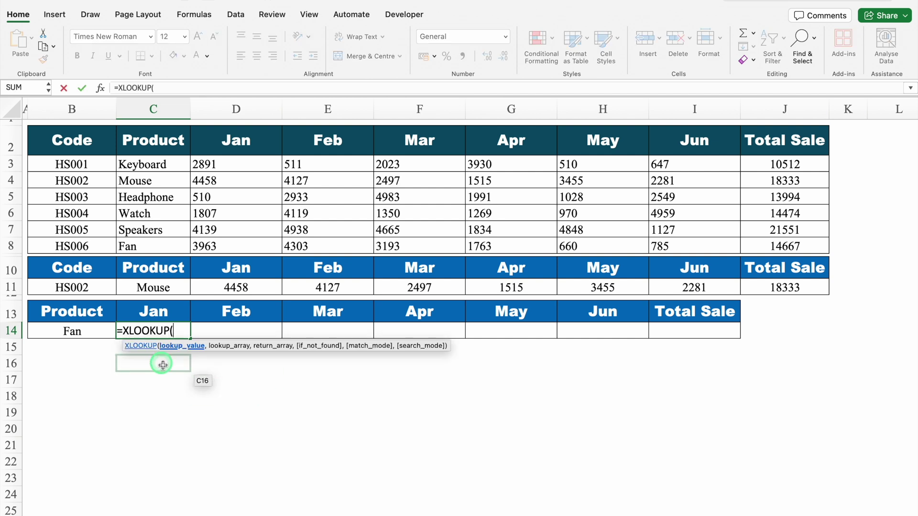
left_click(87, 331)
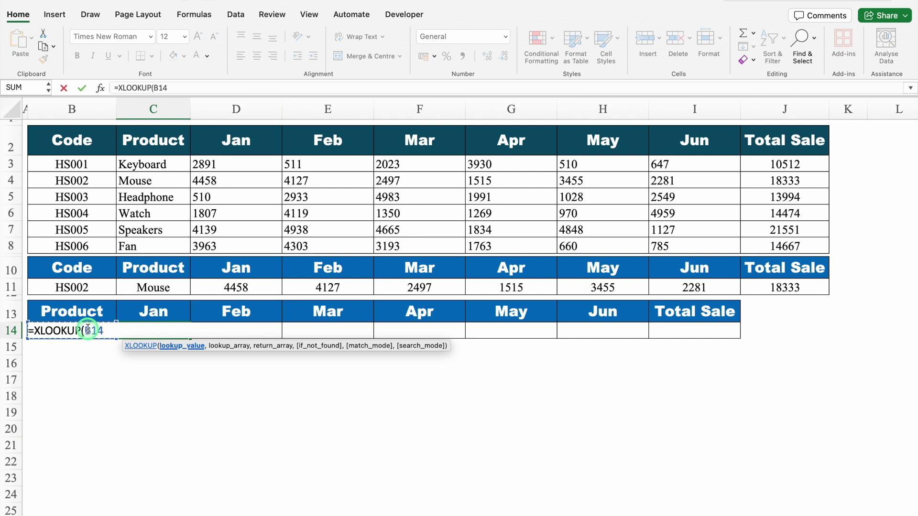
type(",")
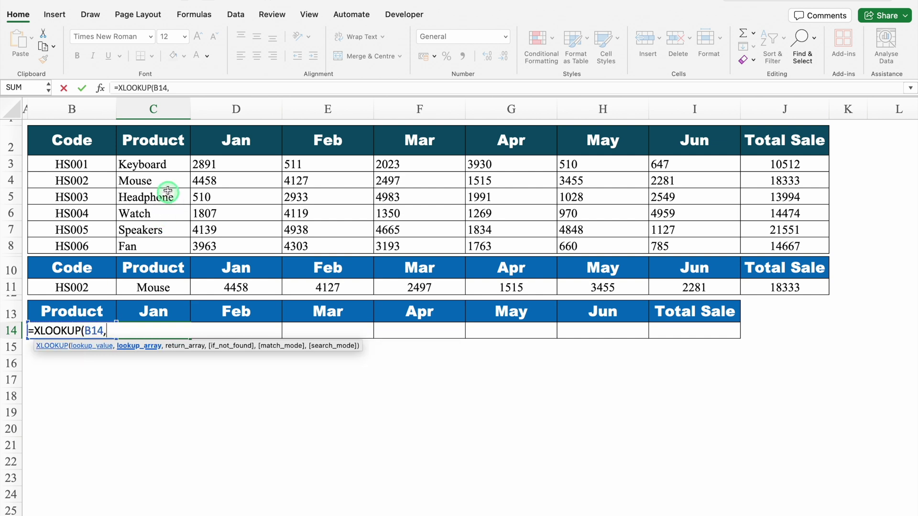
Step: Complete the XLOOKUP formula in C14 with lookup array C3:C8 and the multi-column return array D3:J8
left_click_drag(153, 163, 161, 241)
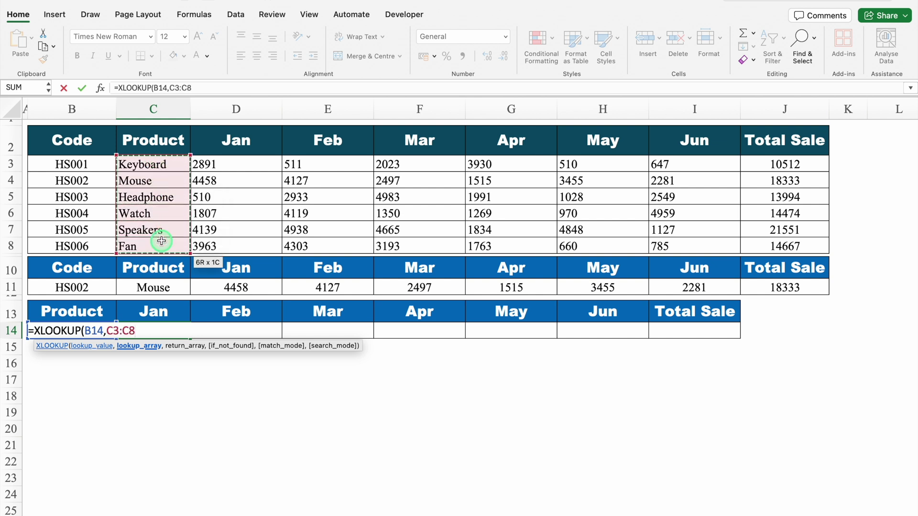
type(",")
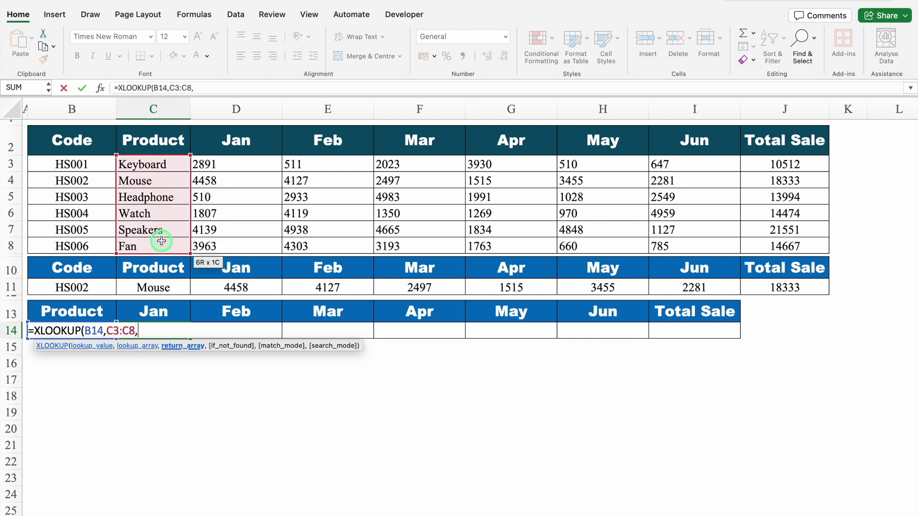
left_click_drag(239, 163, 787, 252)
type(")")
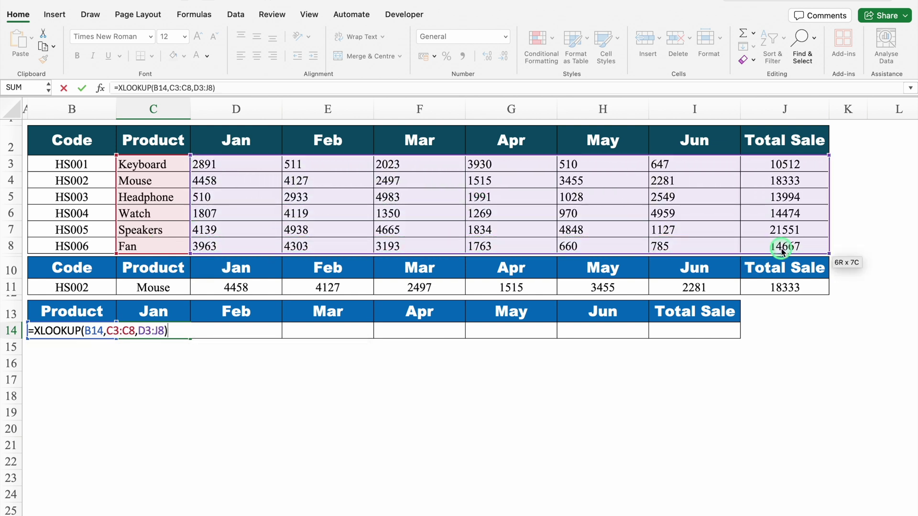
key("Return")
left_click(602, 429)
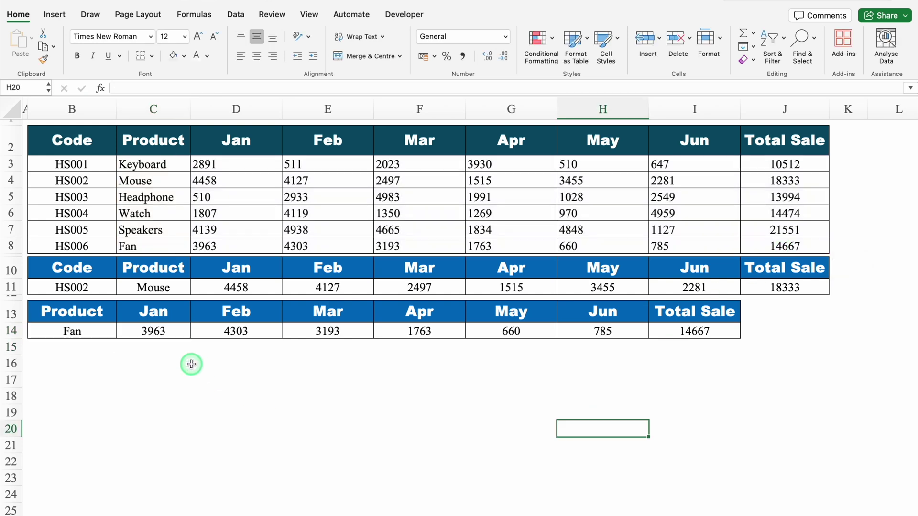
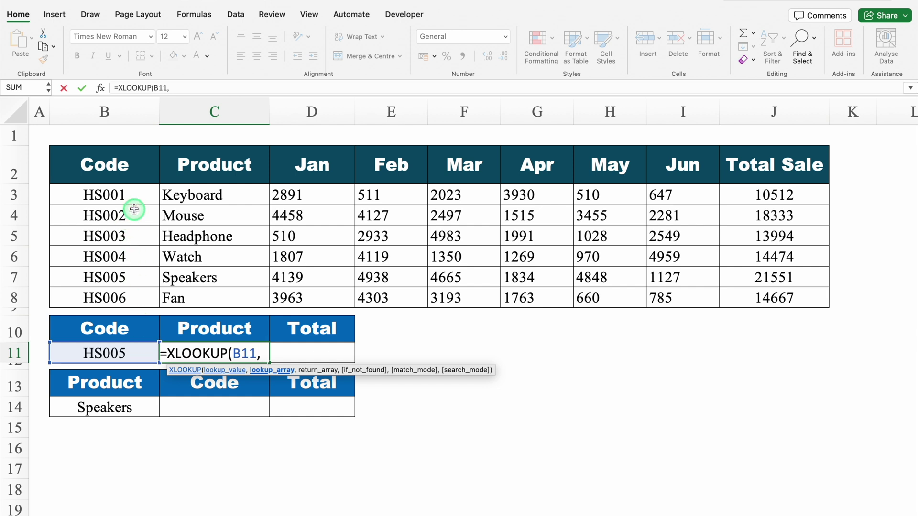
Step: Continue the C11 XLOOKUP with the codes B3:B8 as lookup array and begin a CHOOSE return array with index {1,2}
left_click_drag(123, 194, 135, 291)
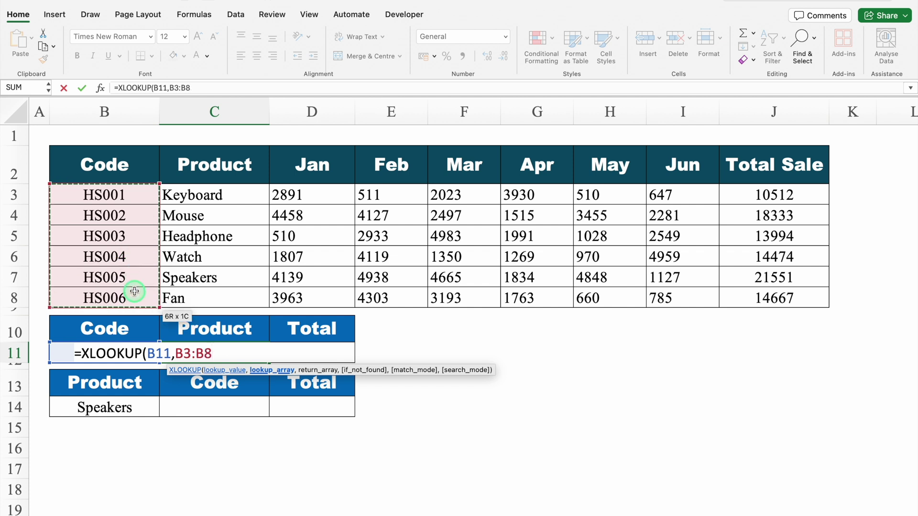
type(",")
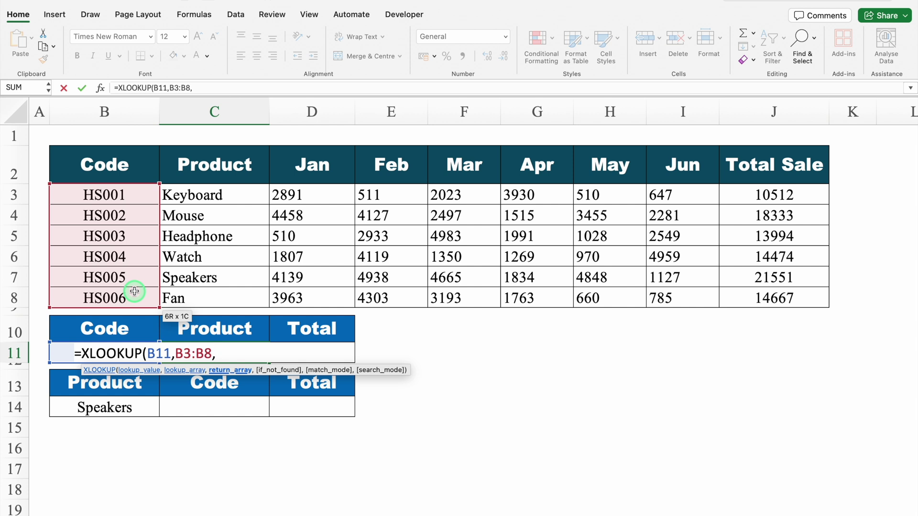
type("CHOO")
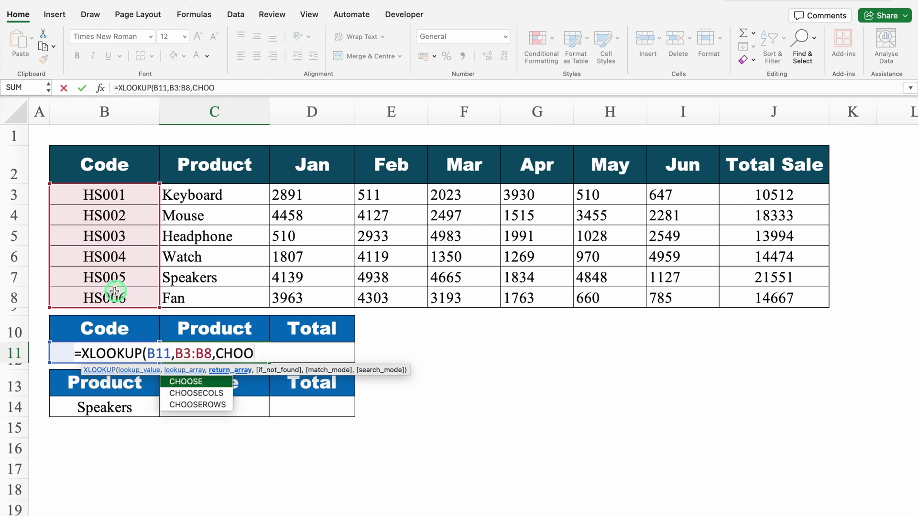
double_click(208, 382)
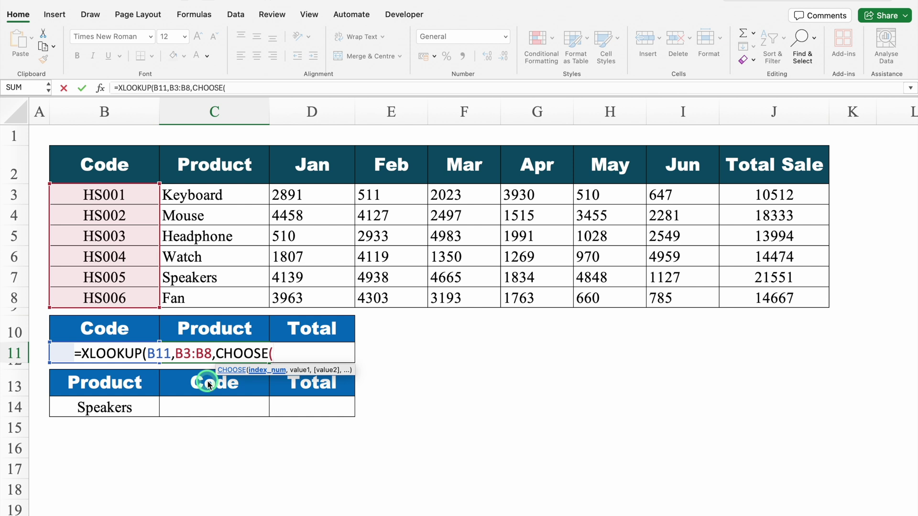
type("{1,2},")
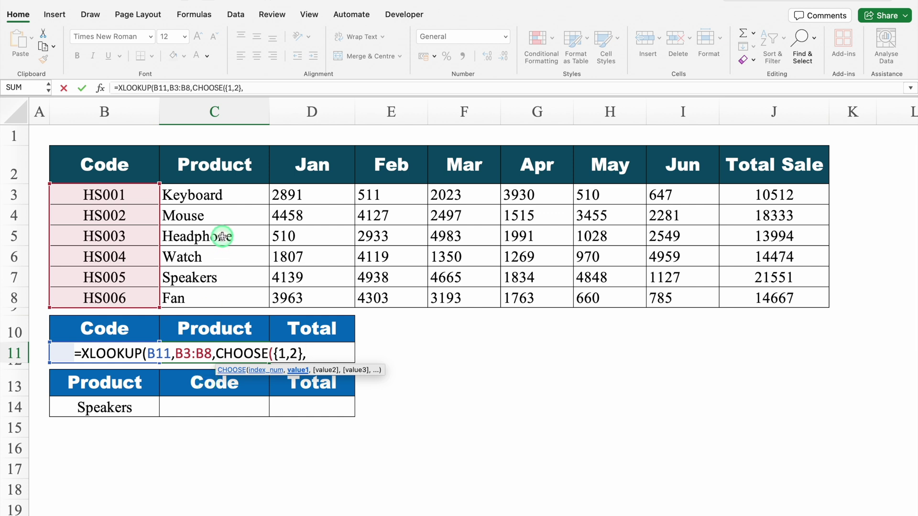
Step: Complete the CHOOSE return array in C11 with the products C3:C8 and total sales J3:J8, and check the finished formula
left_click(213, 196)
left_click_drag(214, 195, 219, 293)
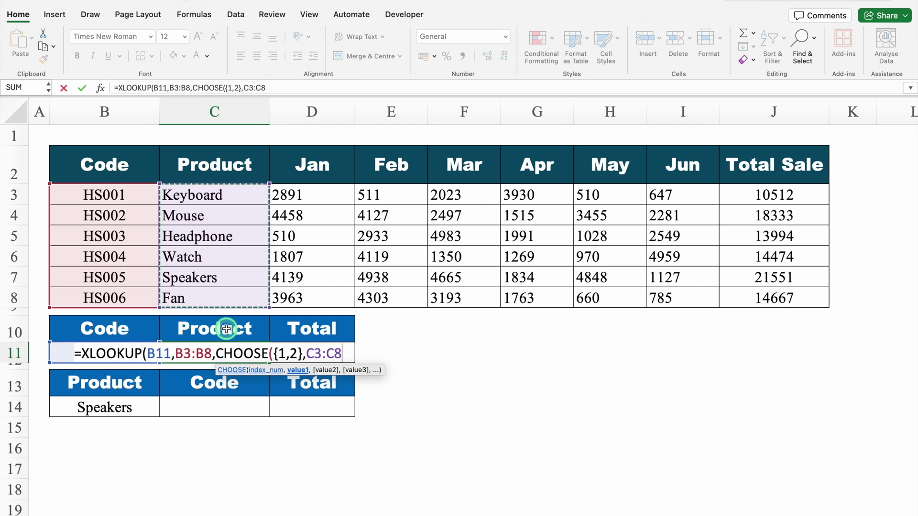
type(",")
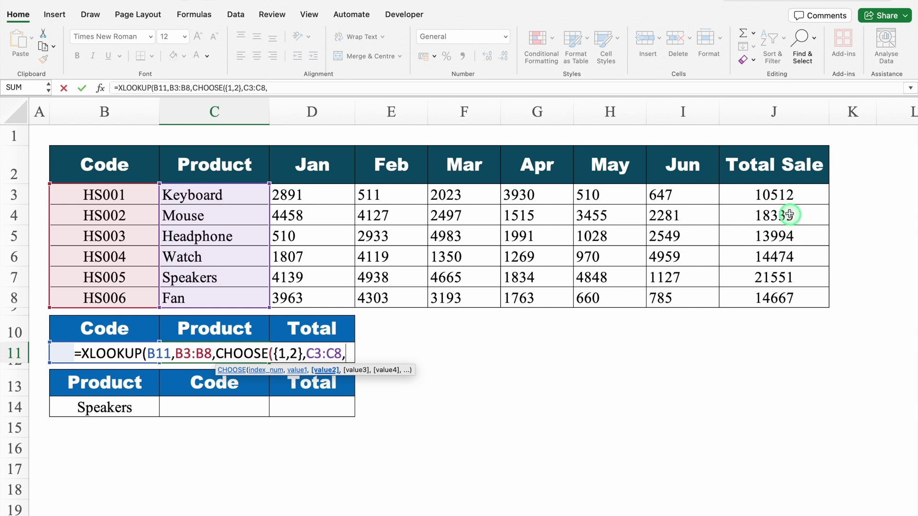
left_click_drag(788, 193, 786, 298)
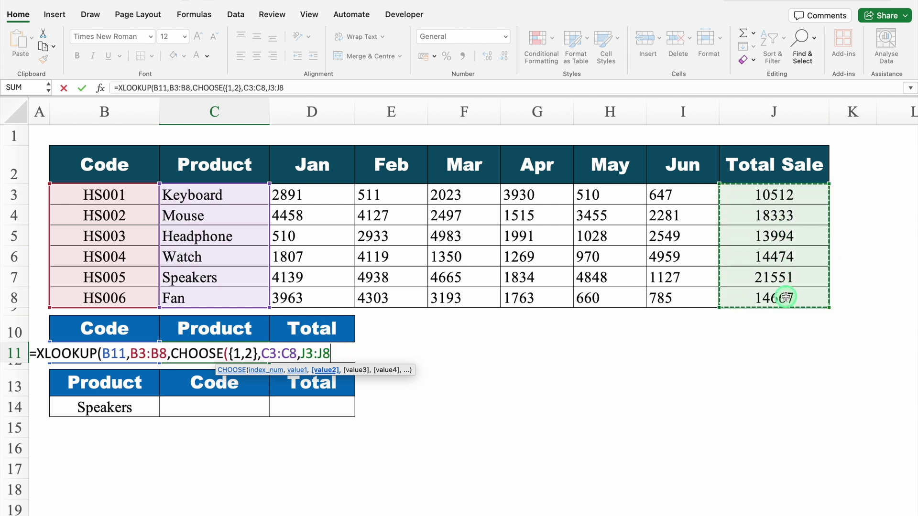
type(")")
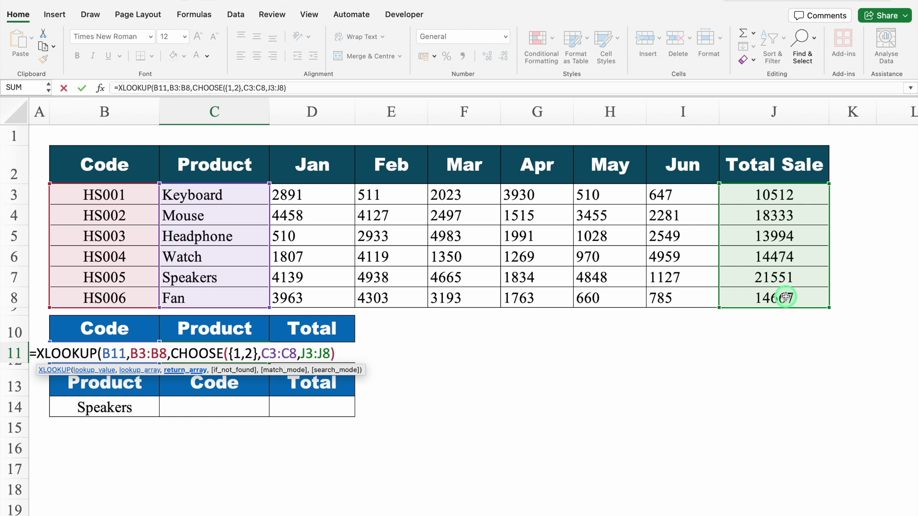
type(")")
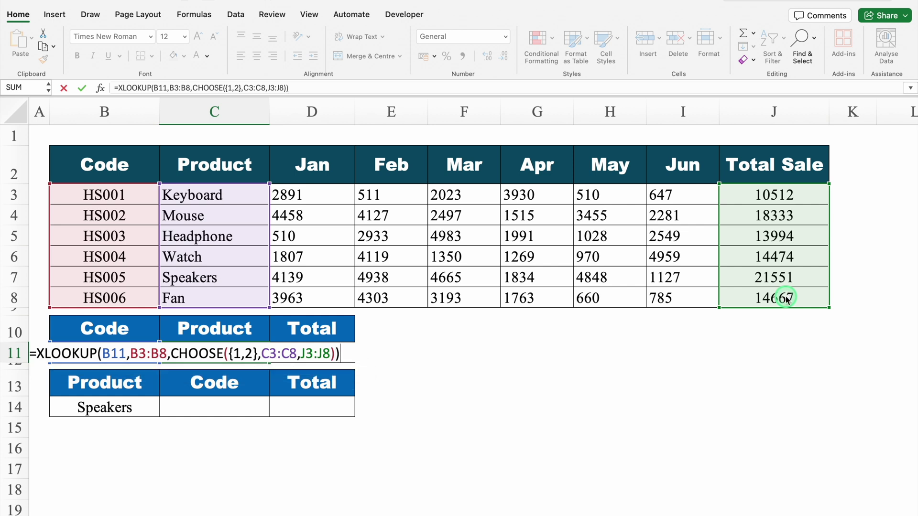
key("Return")
left_click(235, 354)
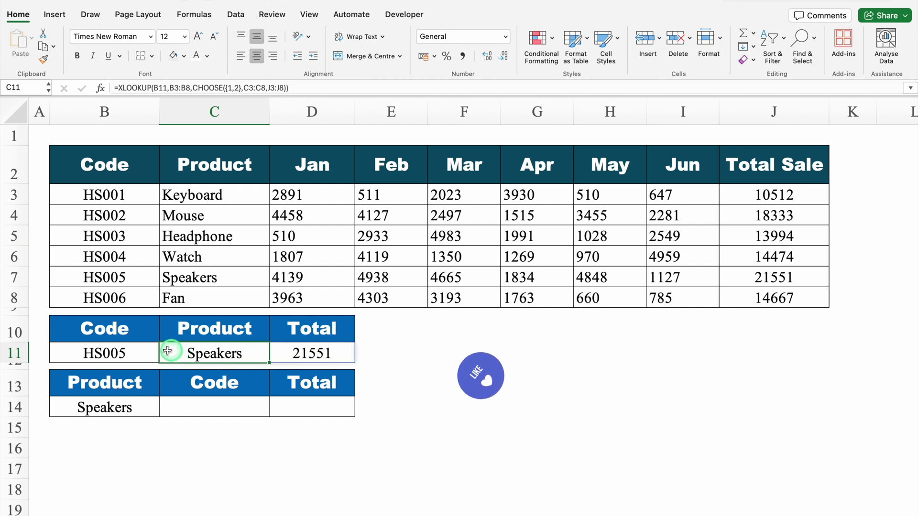
Step: Change the lookup code in B11 to HS001
left_click(128, 353)
left_click(150, 91)
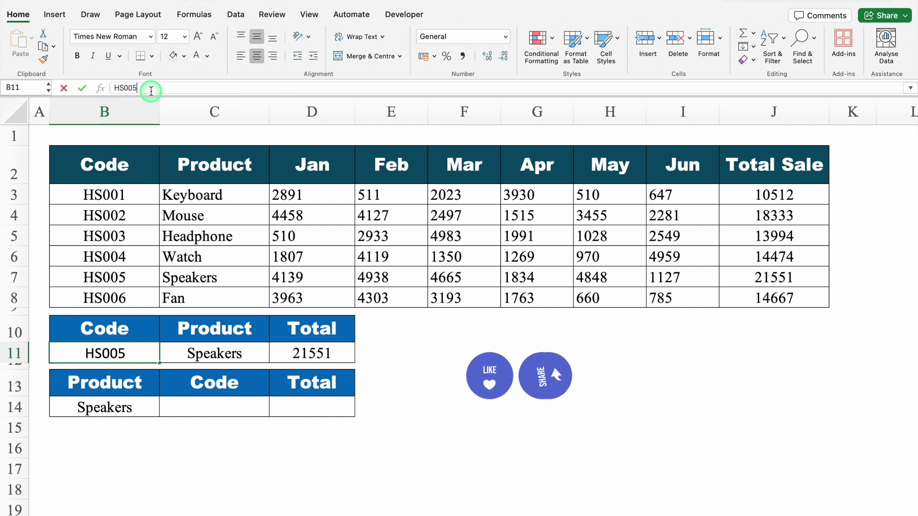
key("BackSpace")
type("1")
key("Return")
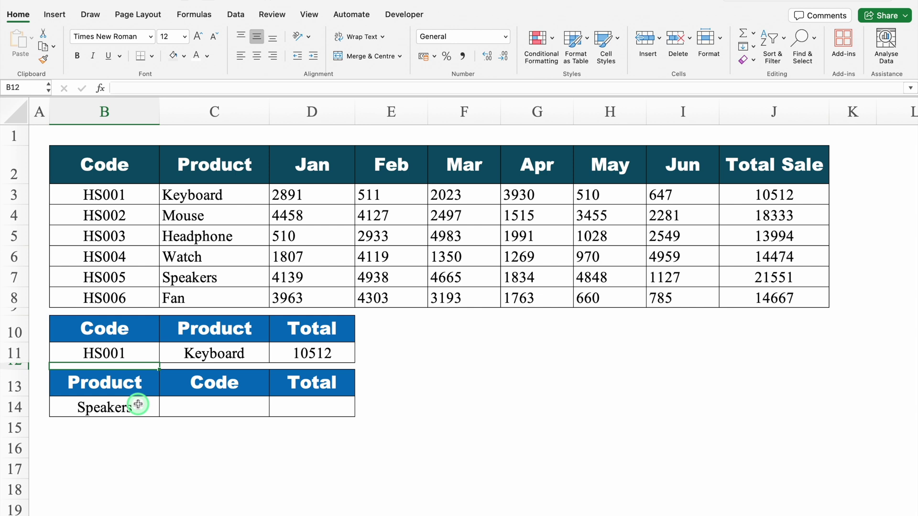
Step: Start an XLOOKUP formula in the Code cell C14 with the product name in B14 as lookup value
left_click(189, 403)
left_click(293, 402)
left_click(248, 401)
type("=XL")
double_click(193, 435)
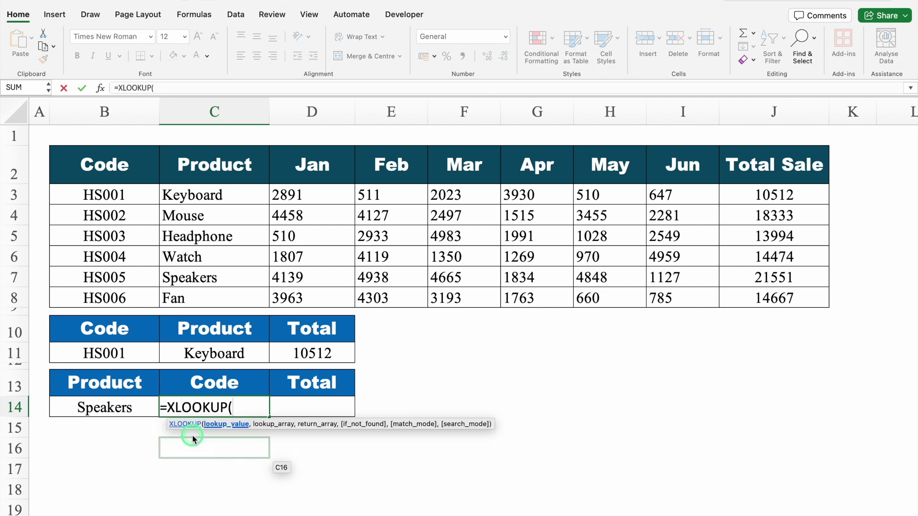
left_click(135, 408)
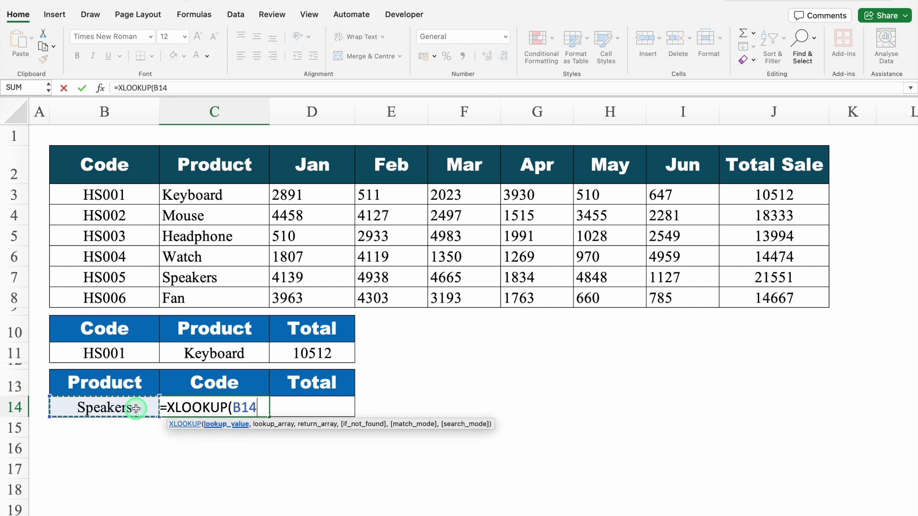
type(",")
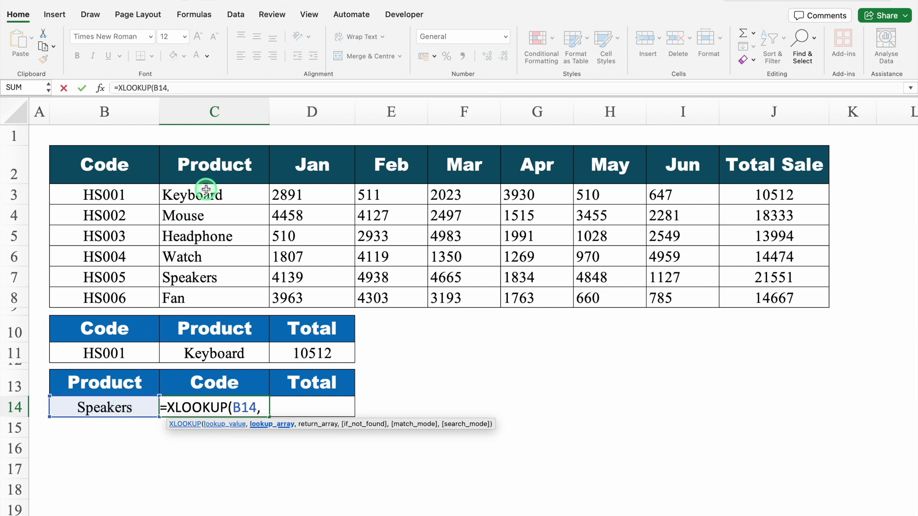
Step: Add the products C3:C8 as lookup array and begin a CHOOSE return array with index {1,2} in the C14 formula
left_click_drag(206, 190, 203, 289)
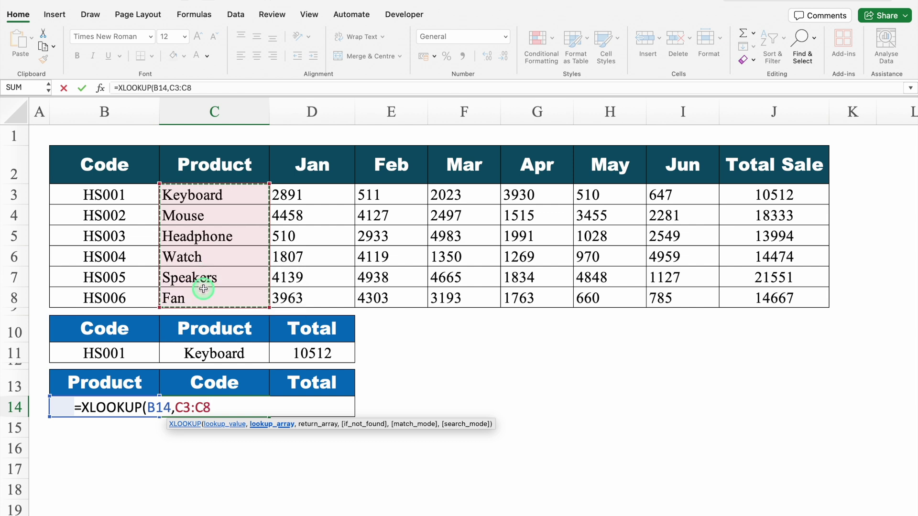
type(",")
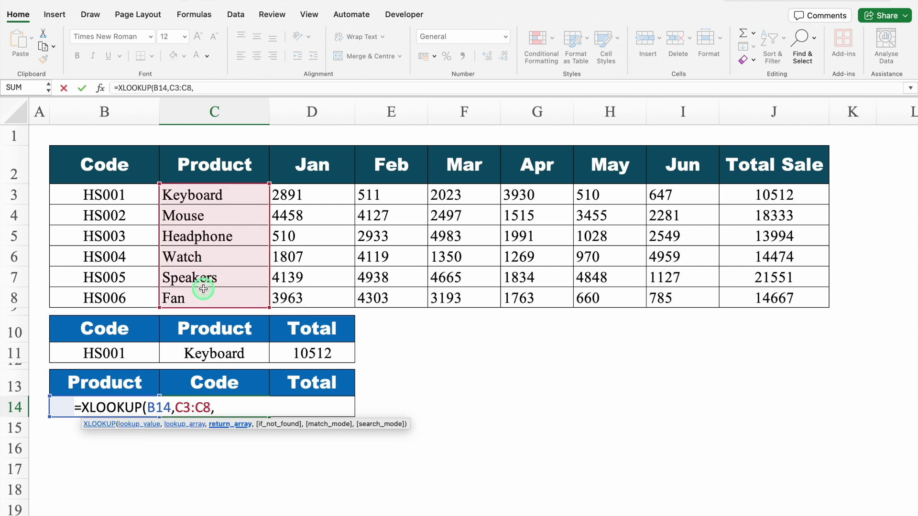
type("CHOO")
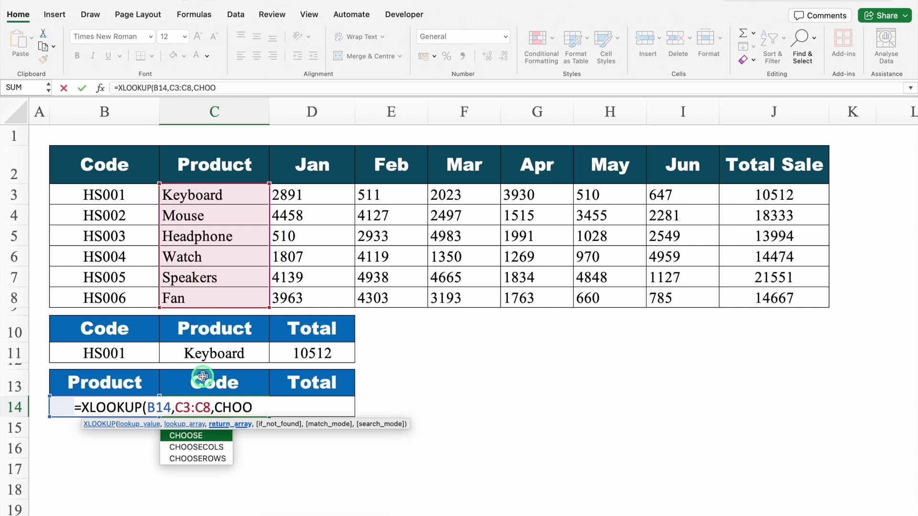
double_click(204, 436)
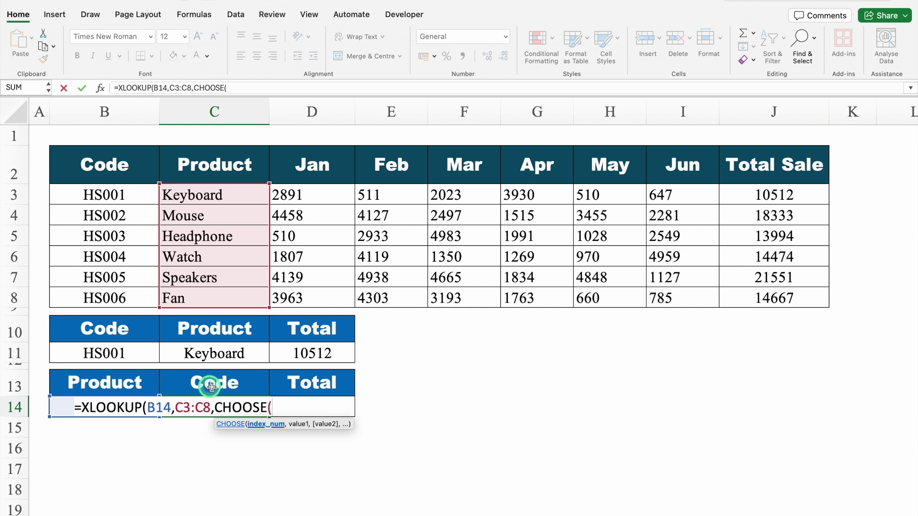
type("{1")
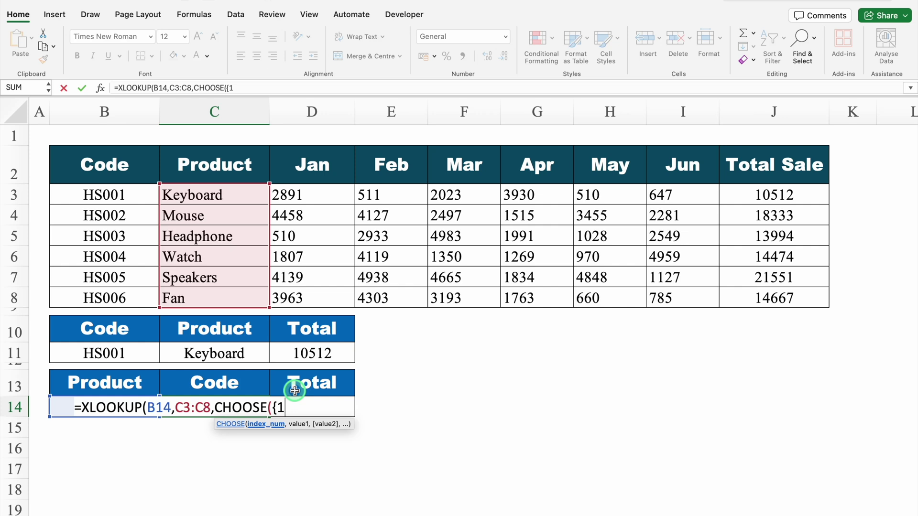
type(",2},")
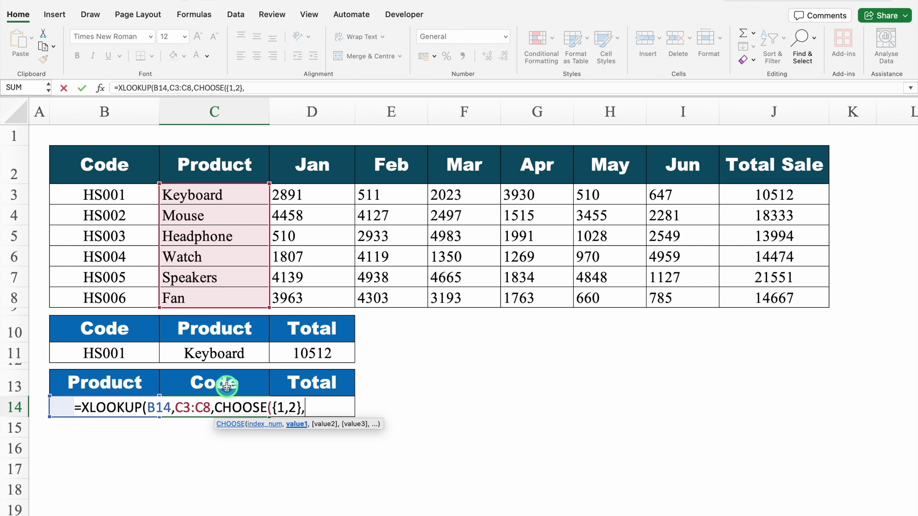
Step: Complete the CHOOSE return array in C14 with the codes B3:B8 and total sales J3:J8
left_click_drag(133, 190, 136, 293)
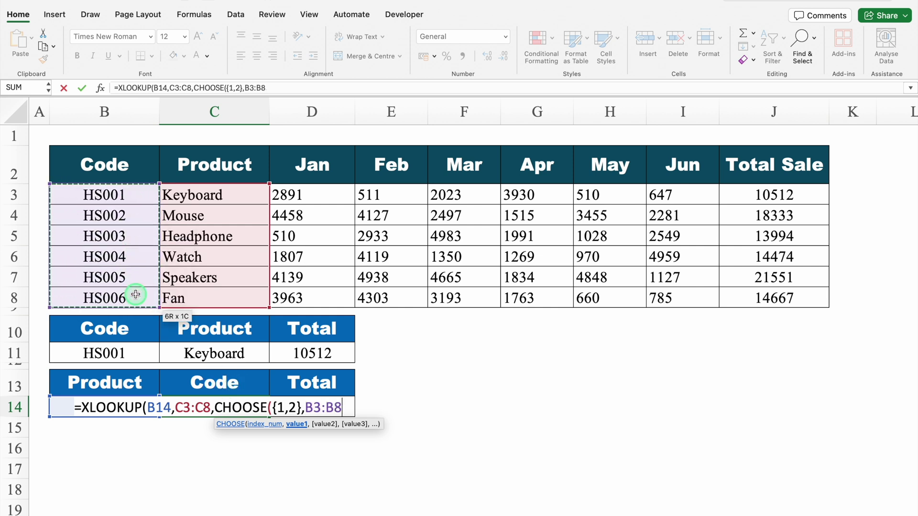
type(",")
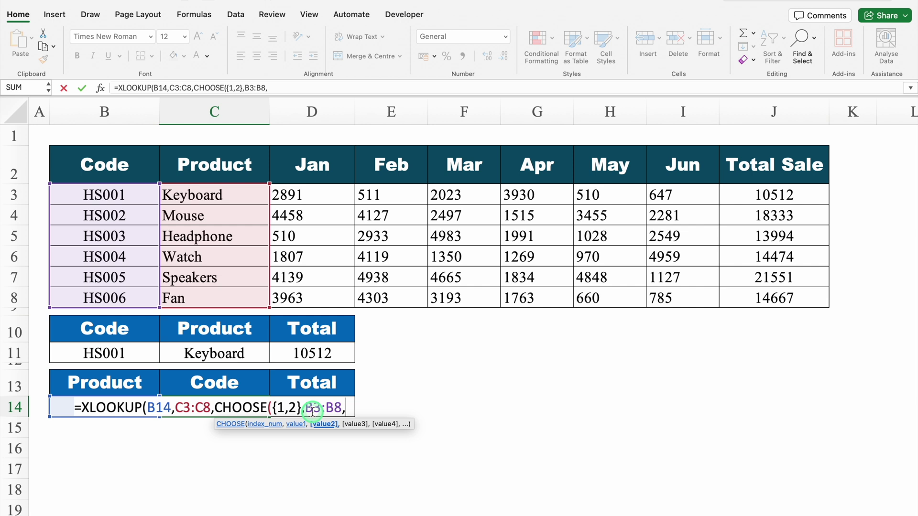
left_click(734, 191)
left_click_drag(740, 212, 746, 290)
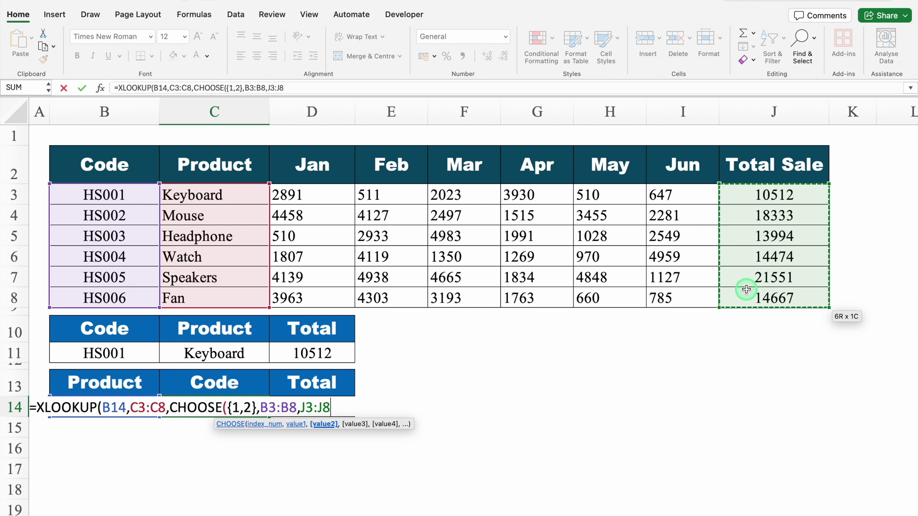
type(")")
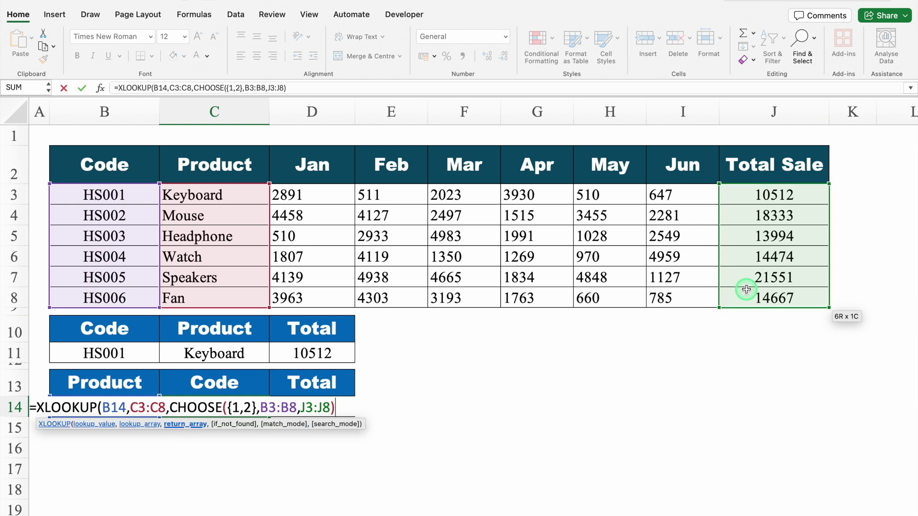
type(")")
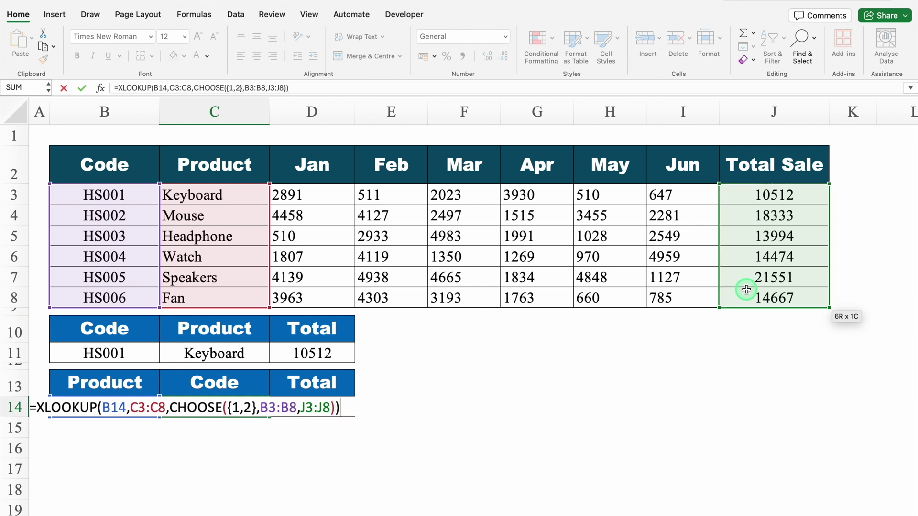
key("Return")
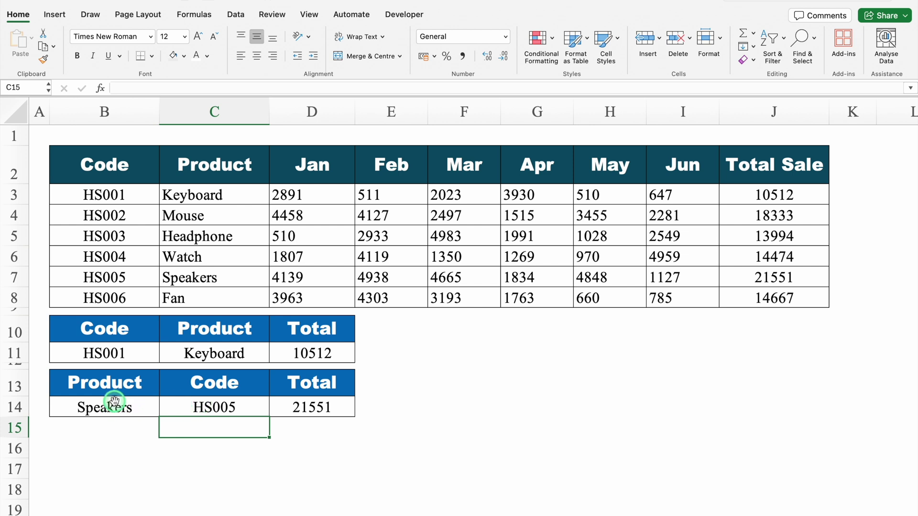
left_click(169, 462)
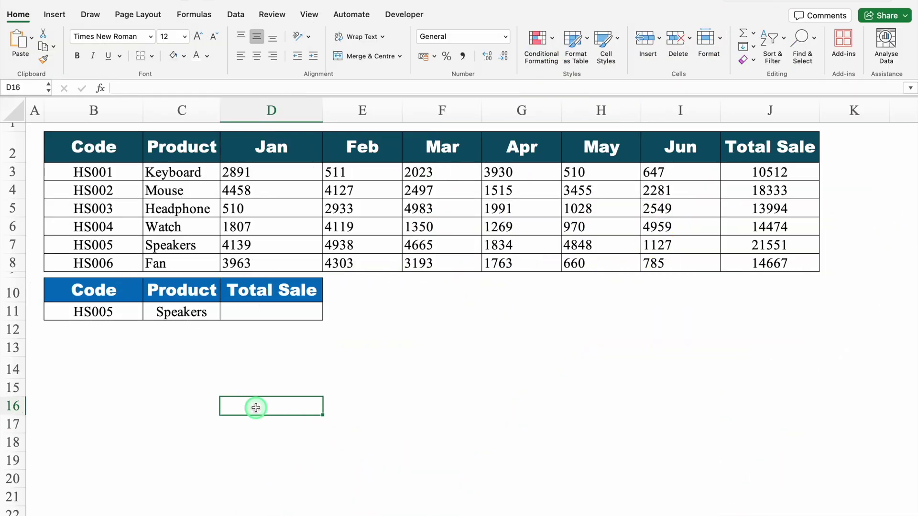
left_click(166, 372)
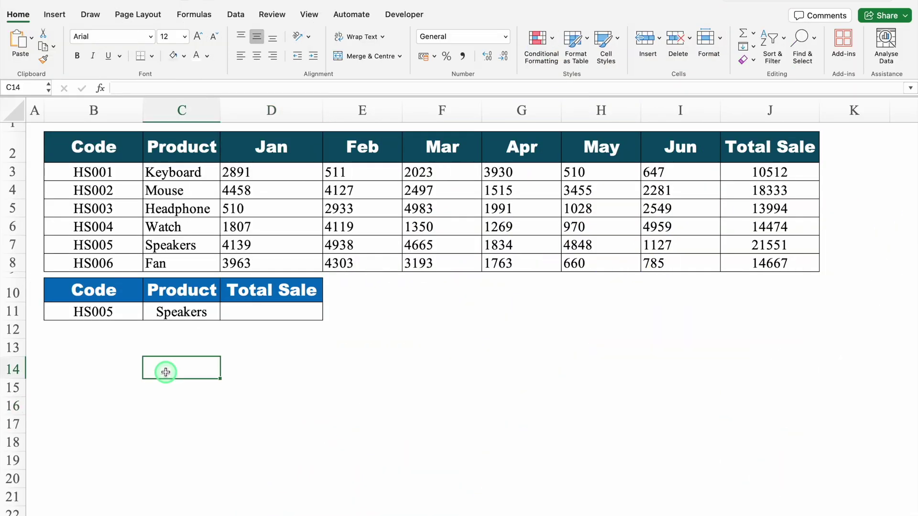
left_click(115, 312)
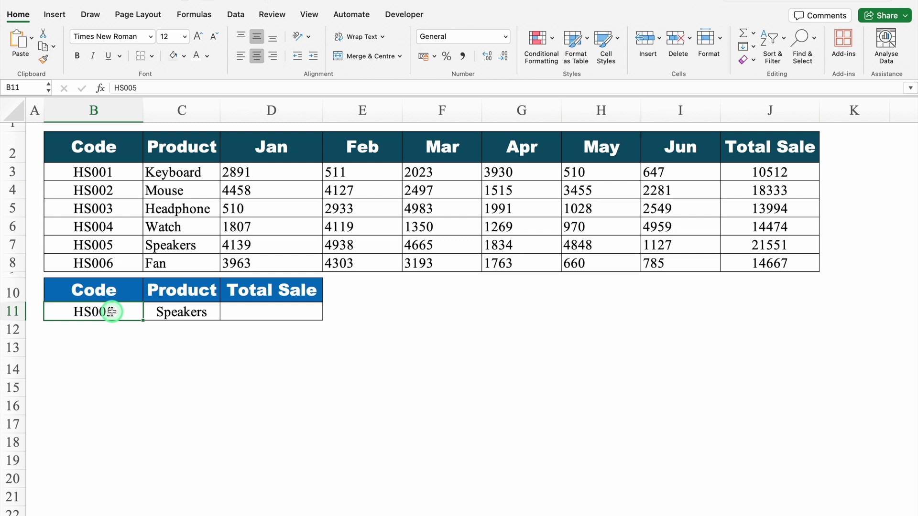
left_click(172, 314)
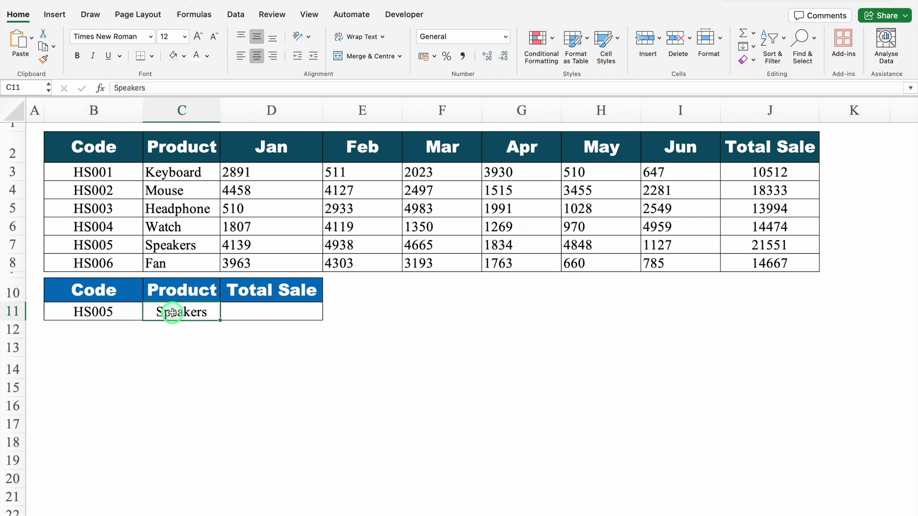
left_click(130, 310)
left_click(160, 312)
left_click(211, 311)
Step: Start an XLOOKUP formula in the Total Sale cell D11 with the combined code and product B11&C11 as lookup value
left_click(256, 311)
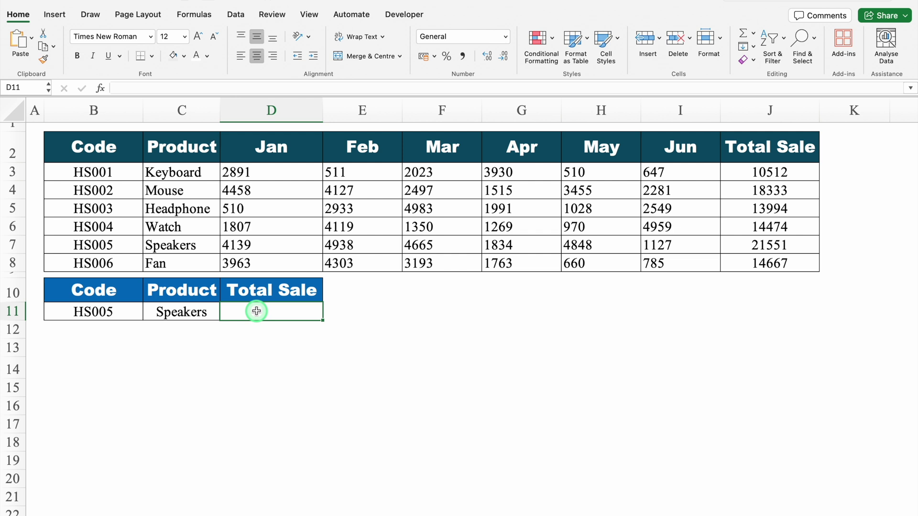
type("=")
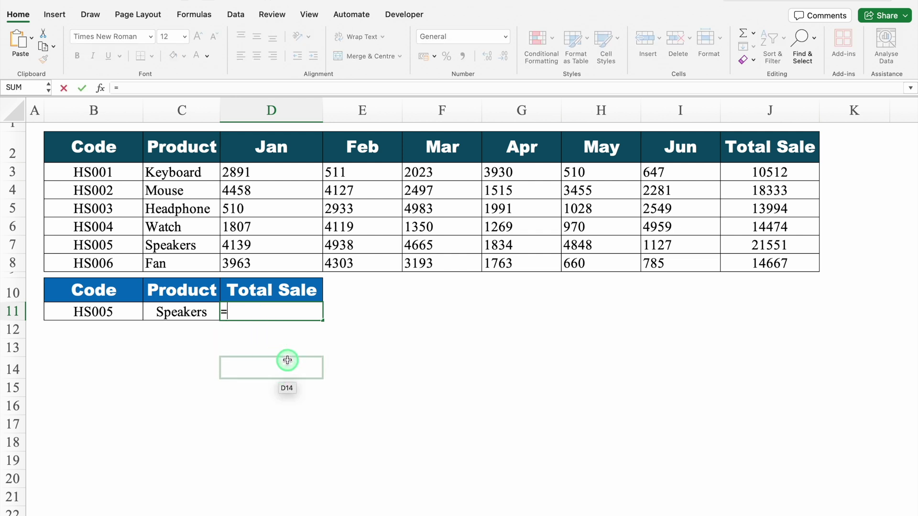
type("XL")
double_click(265, 341)
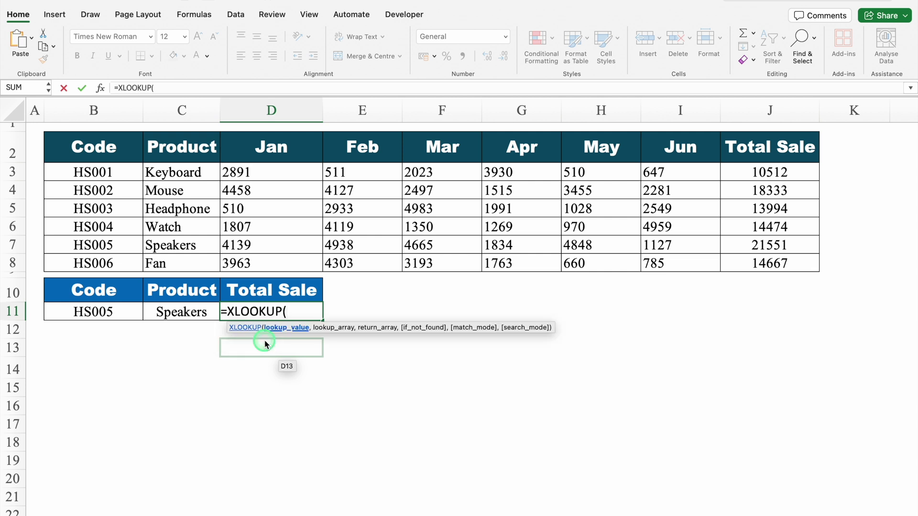
left_click(122, 309)
type("&")
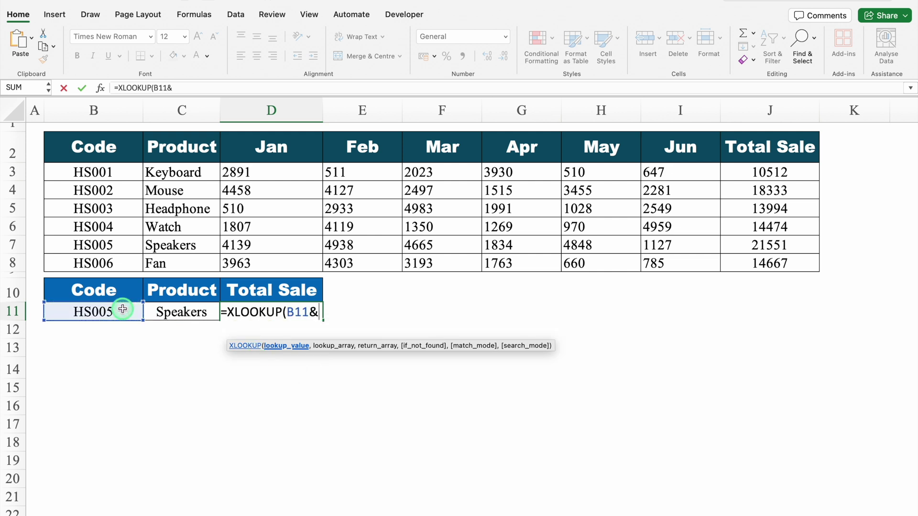
left_click(175, 311)
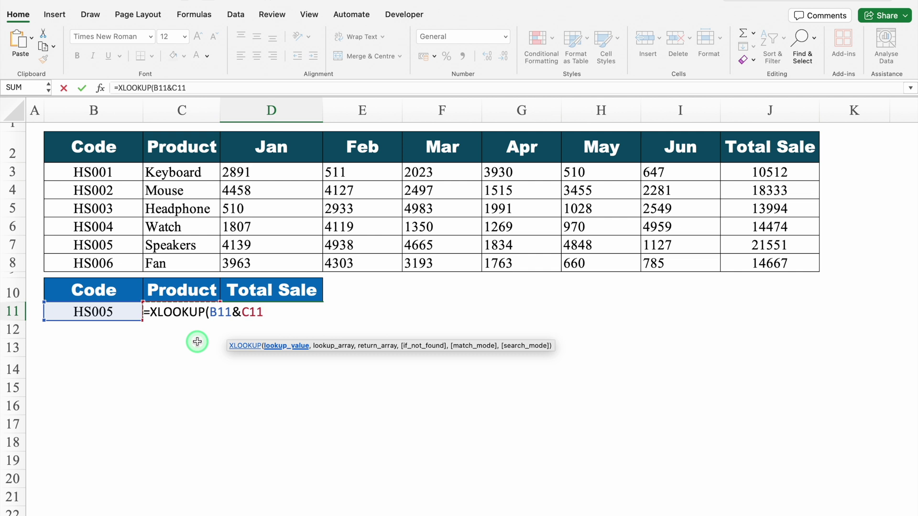
type(",")
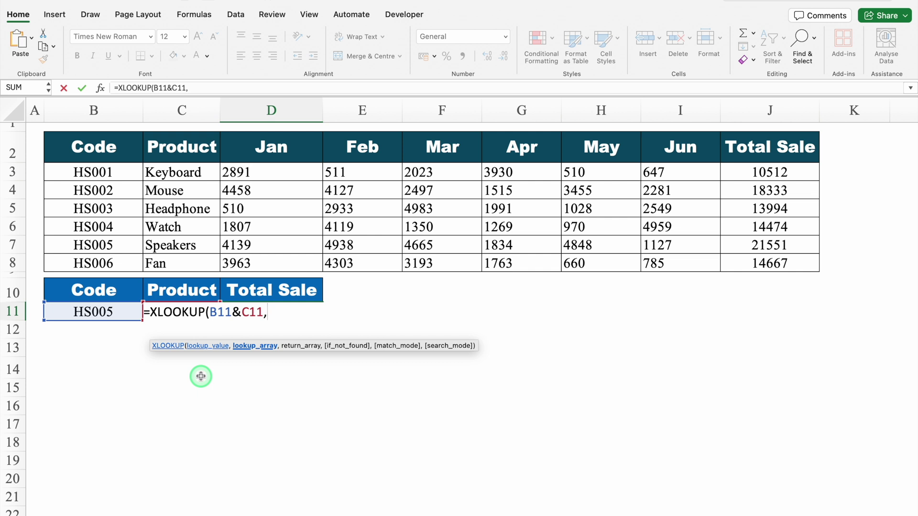
Step: Complete the D11 XLOOKUP with lookup array B3:B8&C3:C8 and the total sales J3:J8 as return array
left_click_drag(120, 173, 126, 258)
type("&")
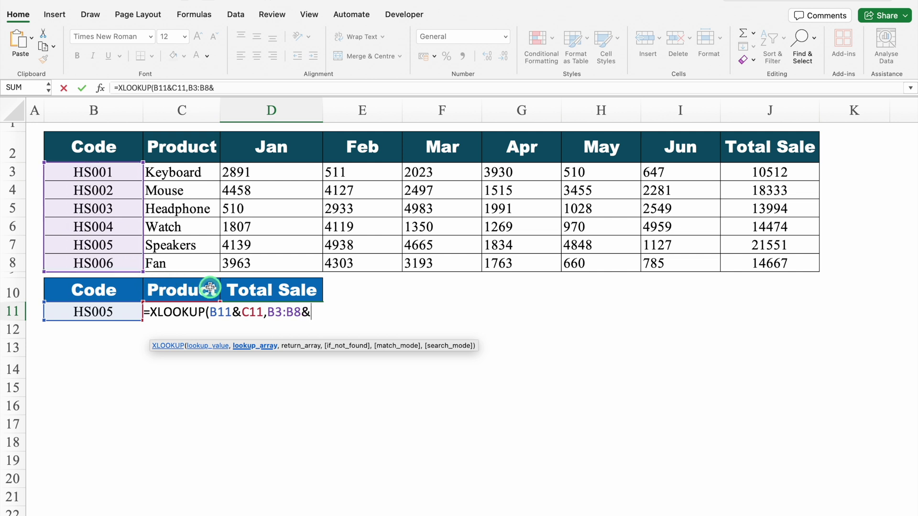
left_click_drag(184, 180, 193, 260)
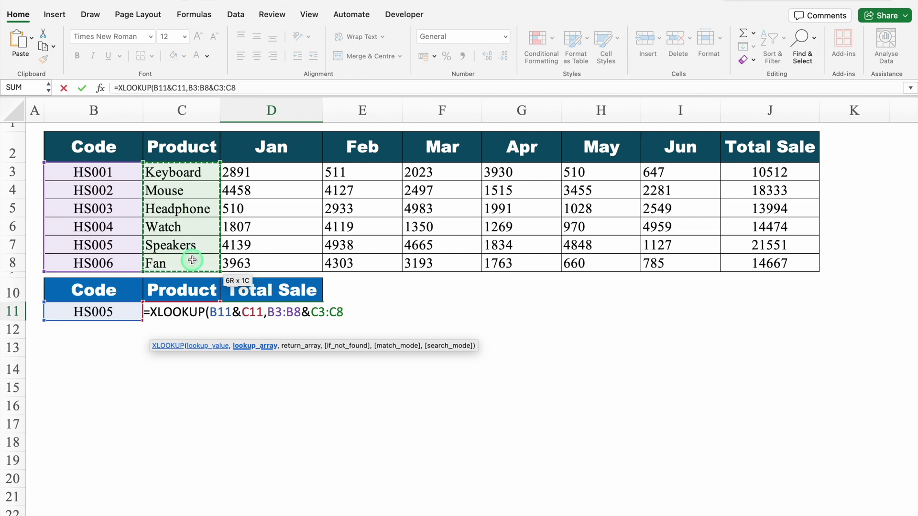
type(",")
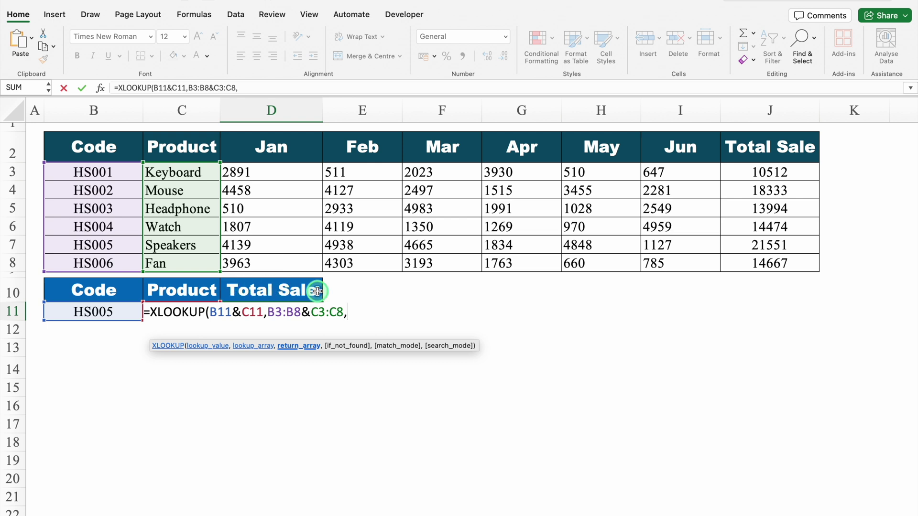
left_click_drag(765, 172, 764, 262)
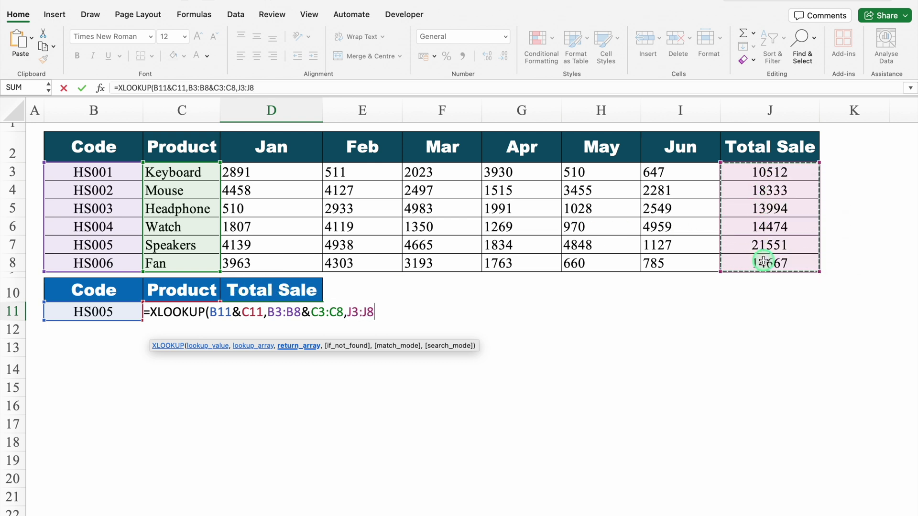
type(")")
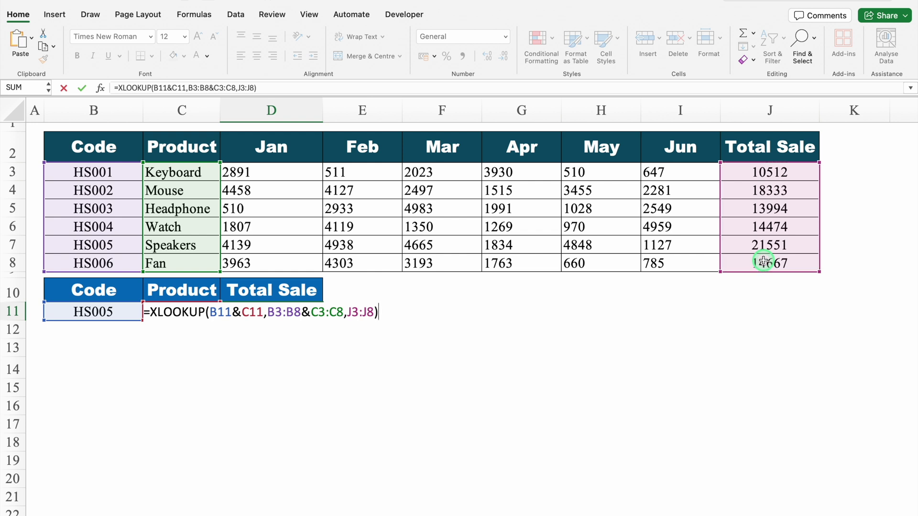
key("Return")
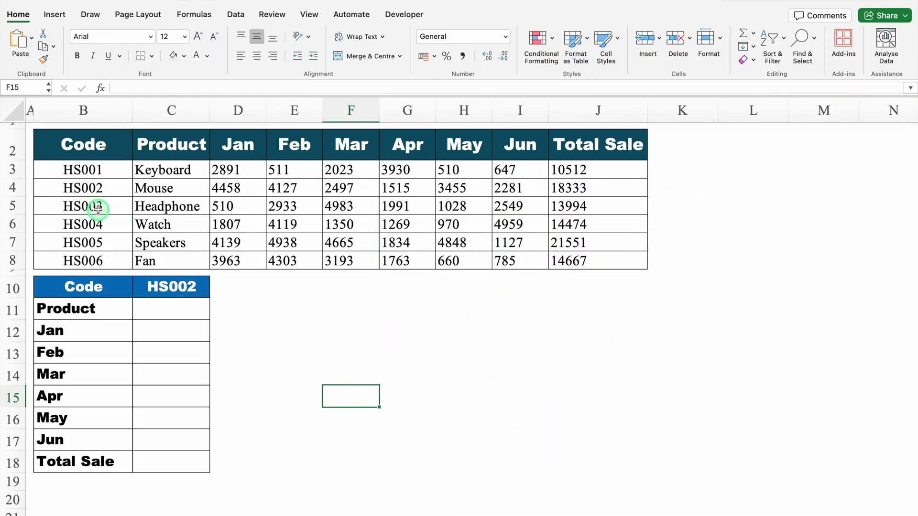
left_click(162, 311)
left_click(174, 328)
left_click(182, 356)
left_click(186, 376)
left_click(189, 420)
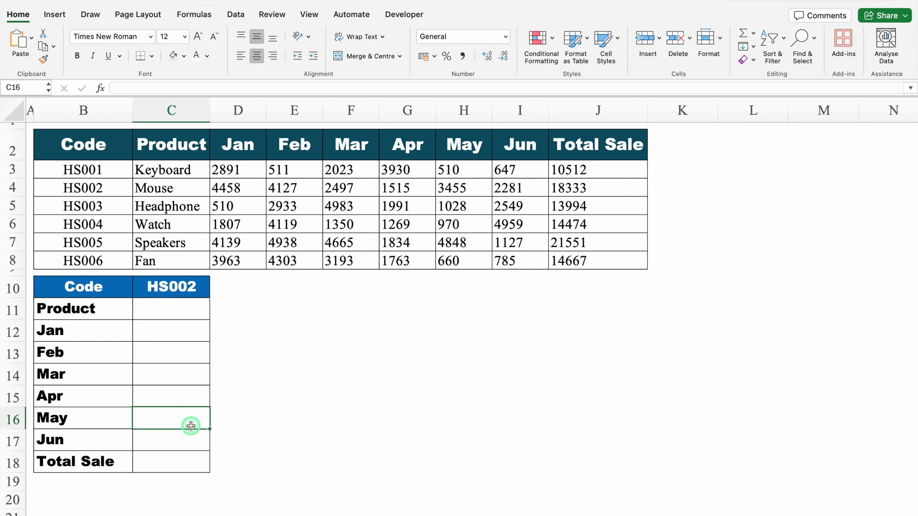
left_click(192, 440)
Step: Start an XLOOKUP formula in the Product cell C11 with the code in C10 as lookup value
left_click(150, 308)
type("=XL")
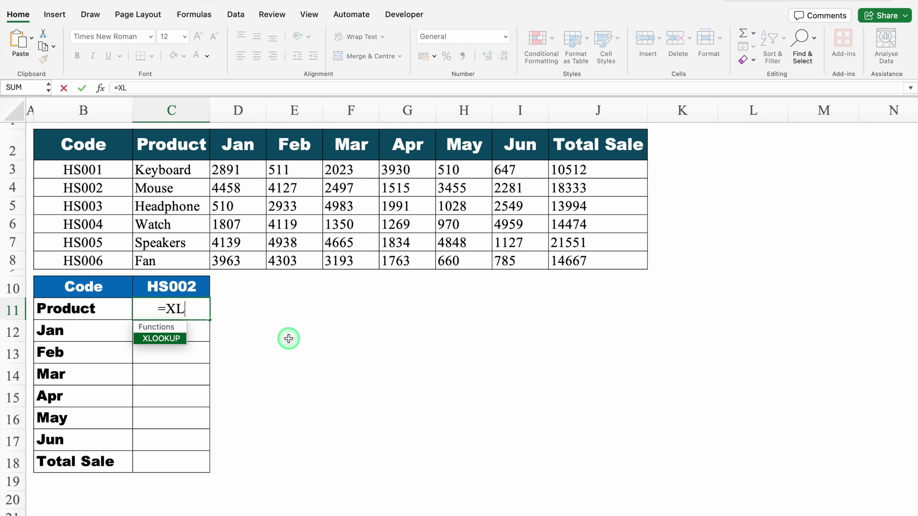
double_click(176, 338)
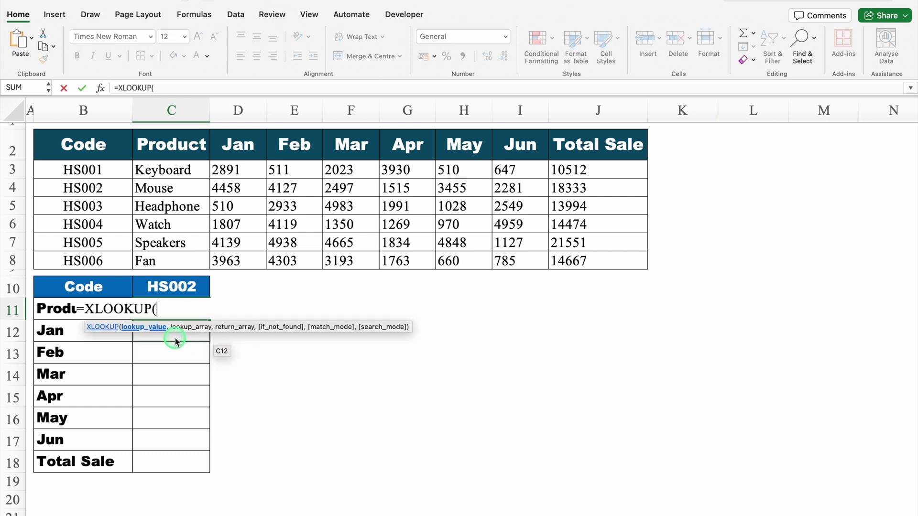
left_click(173, 287)
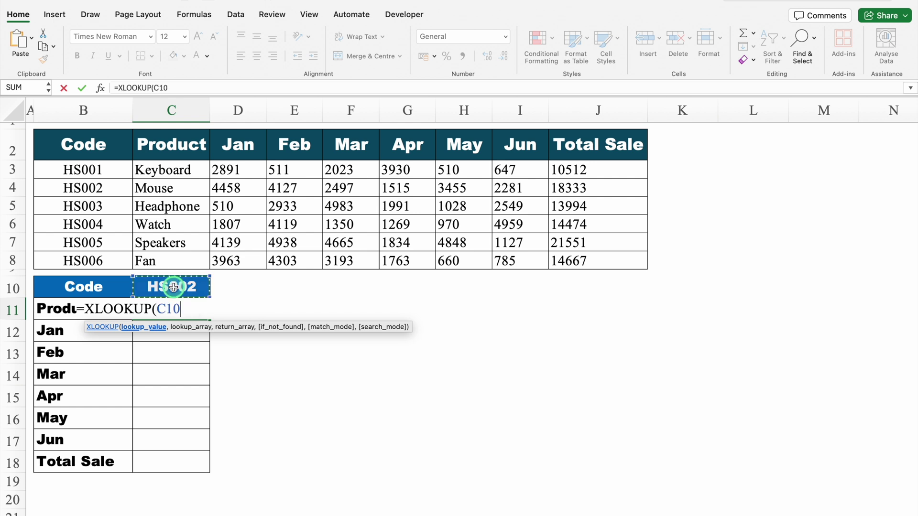
type(",")
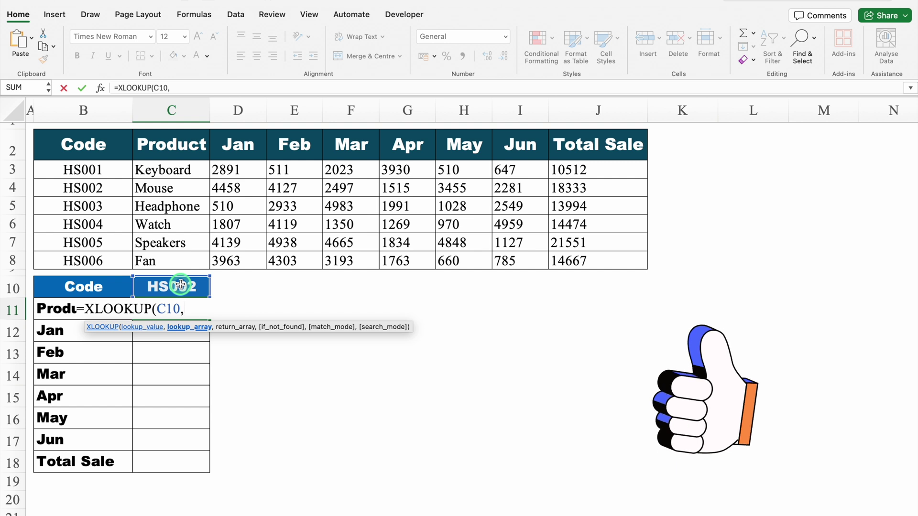
Step: Complete the C11 XLOOKUP with the codes B3:B8 as lookup array and C3:J8 as return array
left_click(108, 169)
left_click_drag(107, 169, 118, 254)
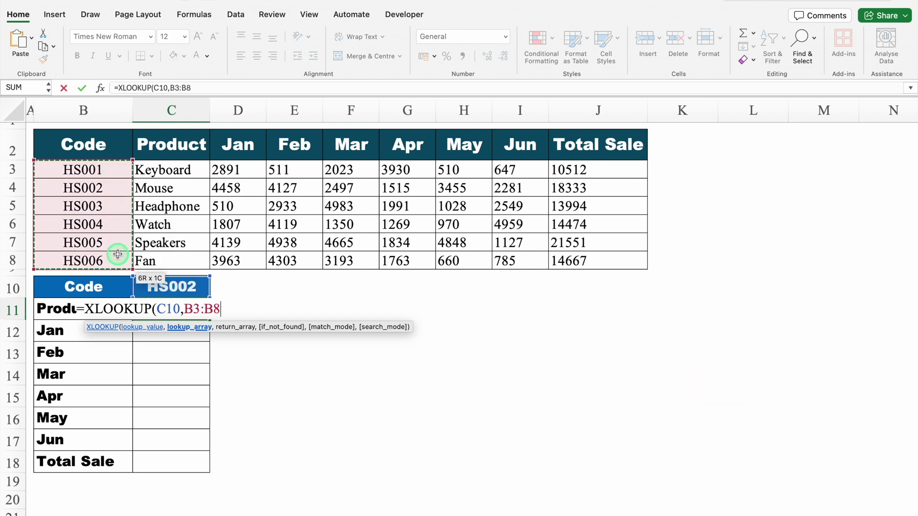
type(",")
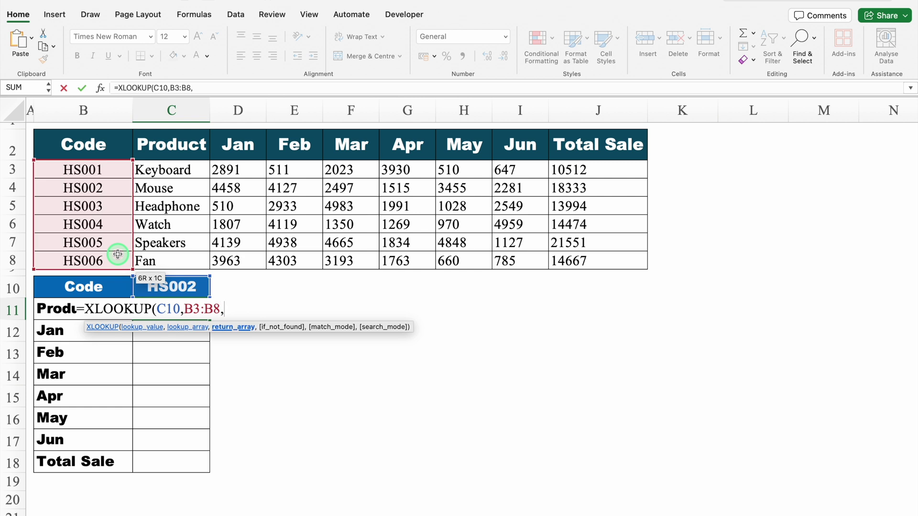
left_click_drag(166, 170, 566, 261)
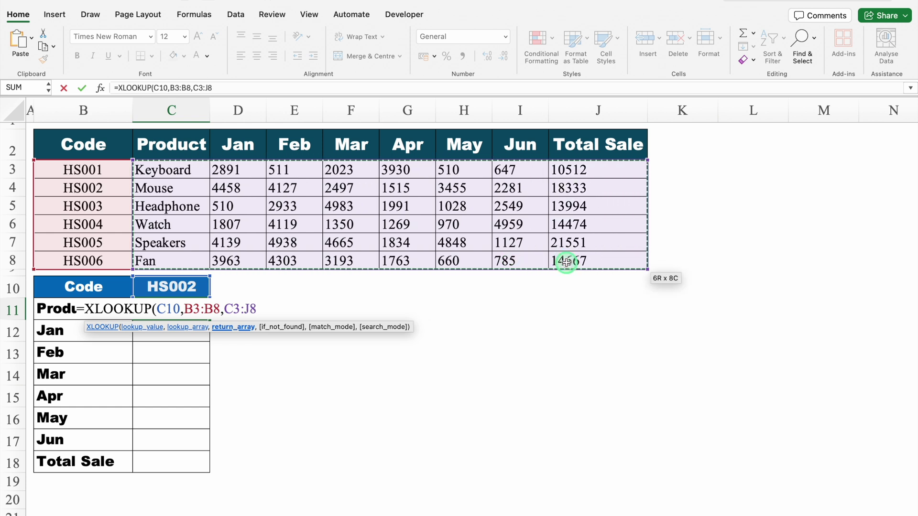
type(")")
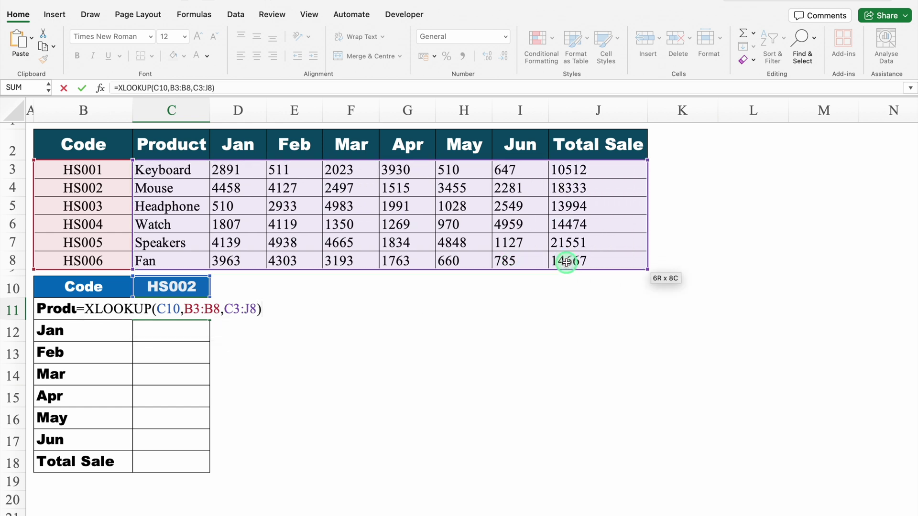
key("Return")
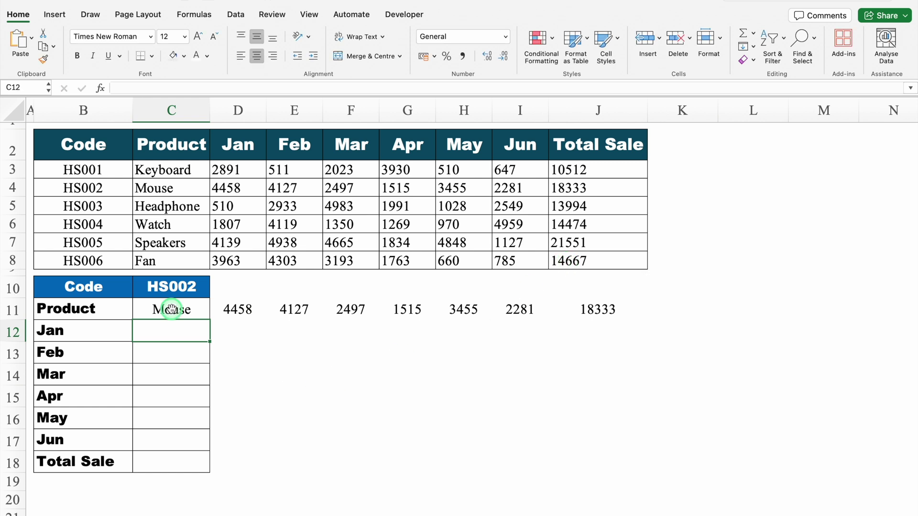
Step: Wrap the XLOOKUP formula in C11 in TRANSPOSE so the returned row fills the cells down the column
left_click(196, 308)
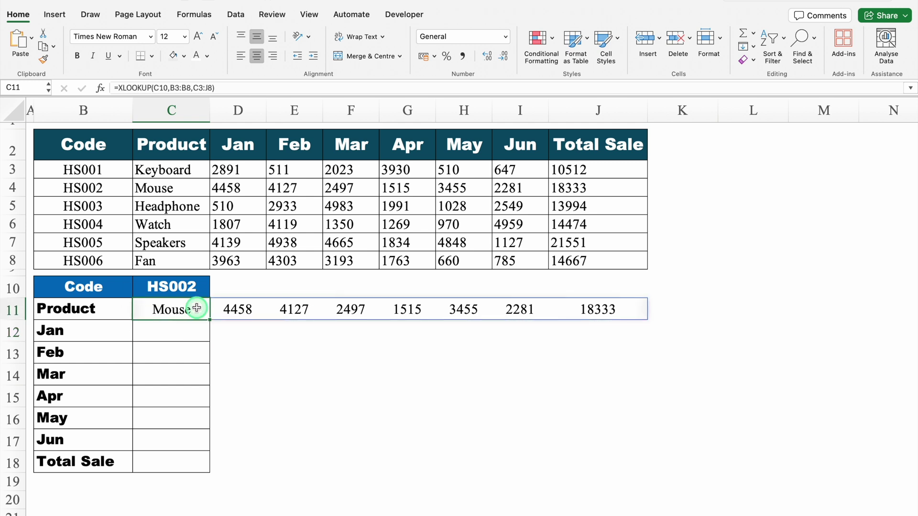
double_click(166, 311)
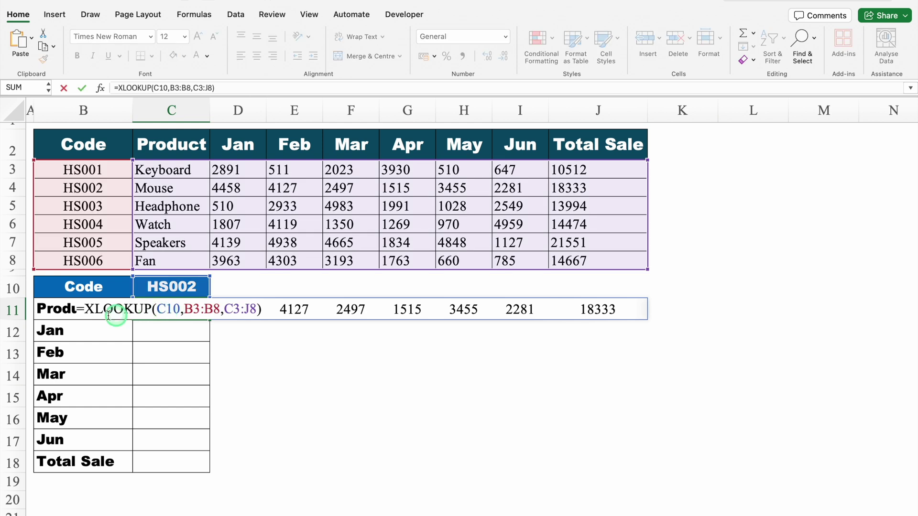
left_click(83, 308)
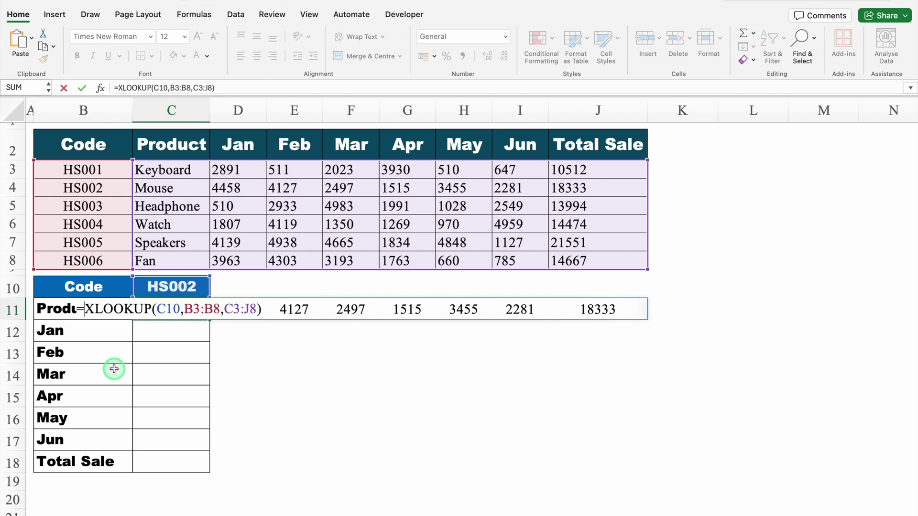
type("TRAN")
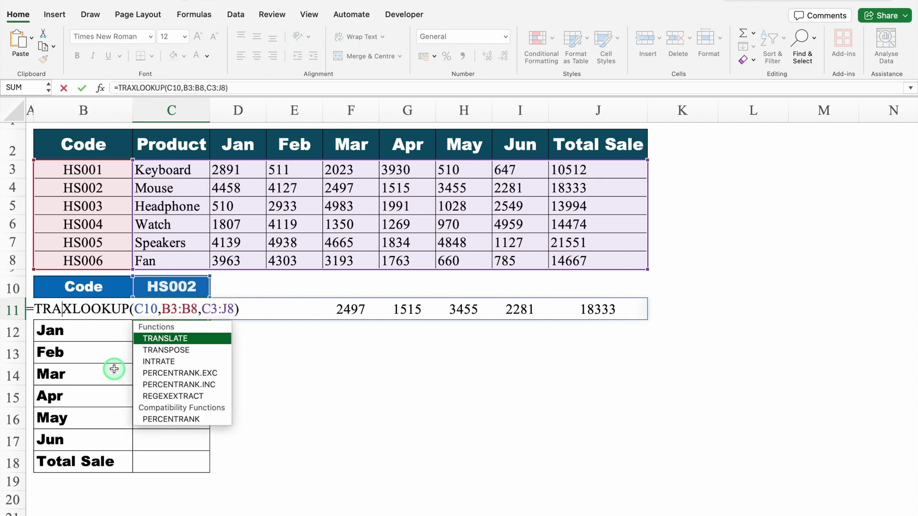
double_click(172, 350)
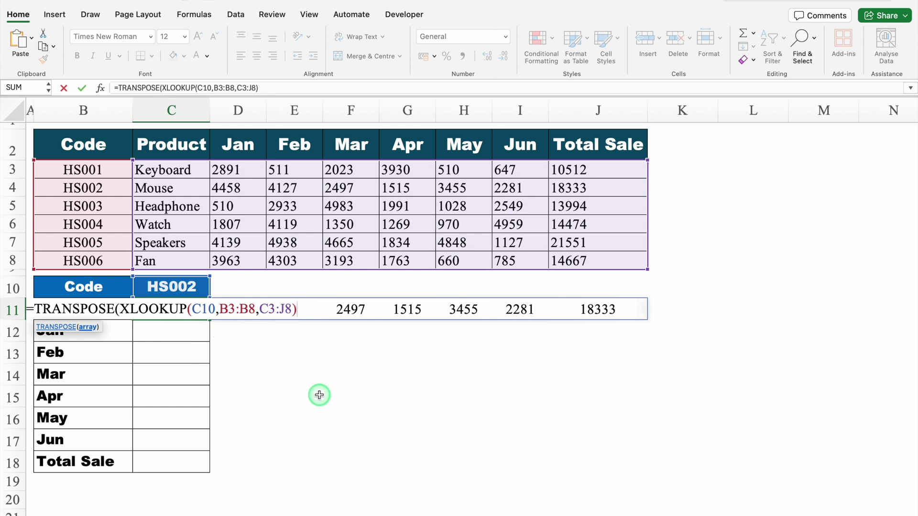
type(")")
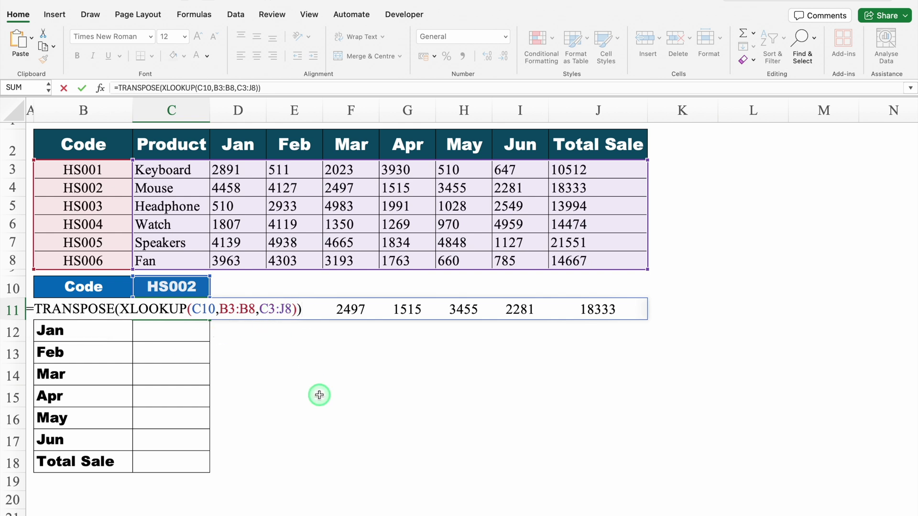
key("Return")
left_click(319, 395)
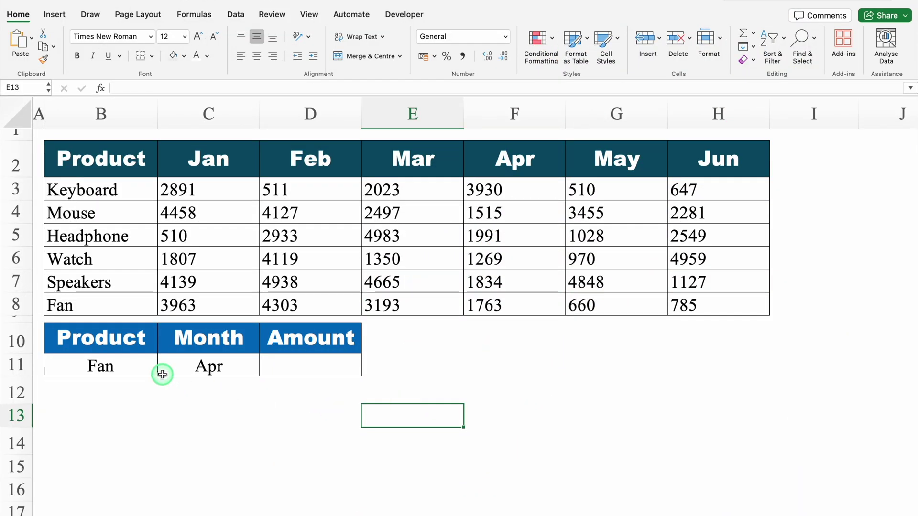
left_click(135, 369)
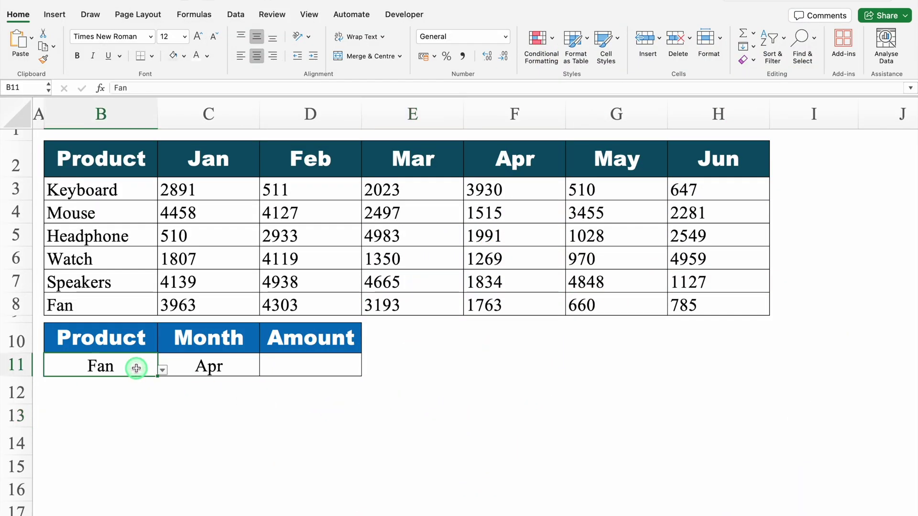
left_click(190, 368)
left_click(133, 369)
left_click(163, 370)
left_click(188, 363)
left_click(189, 363)
left_click(265, 370)
left_click(242, 365)
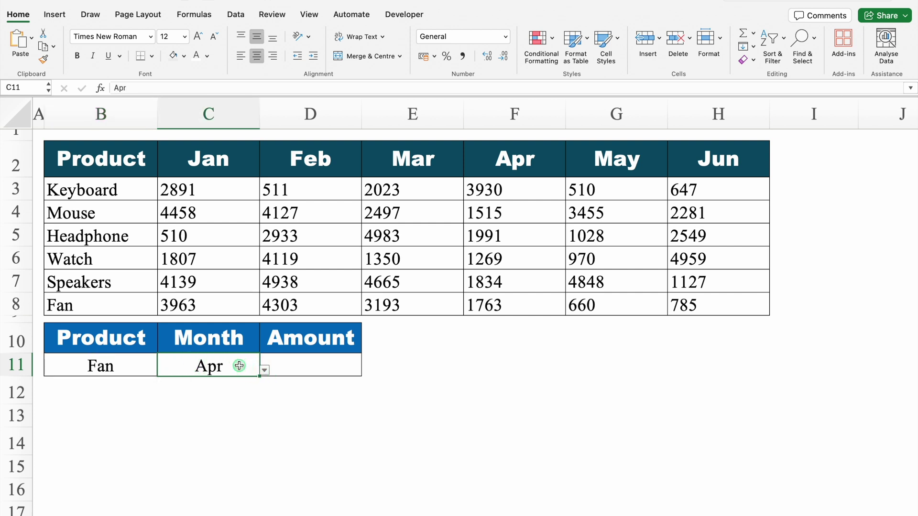
Step: Start an XLOOKUP formula in the Amount cell D11 with the product in B11 as lookup value
left_click(305, 366)
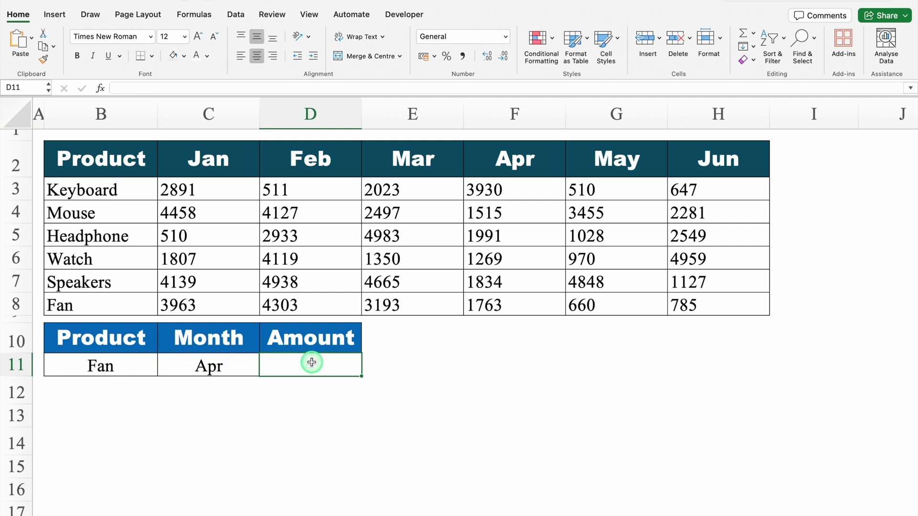
type("=")
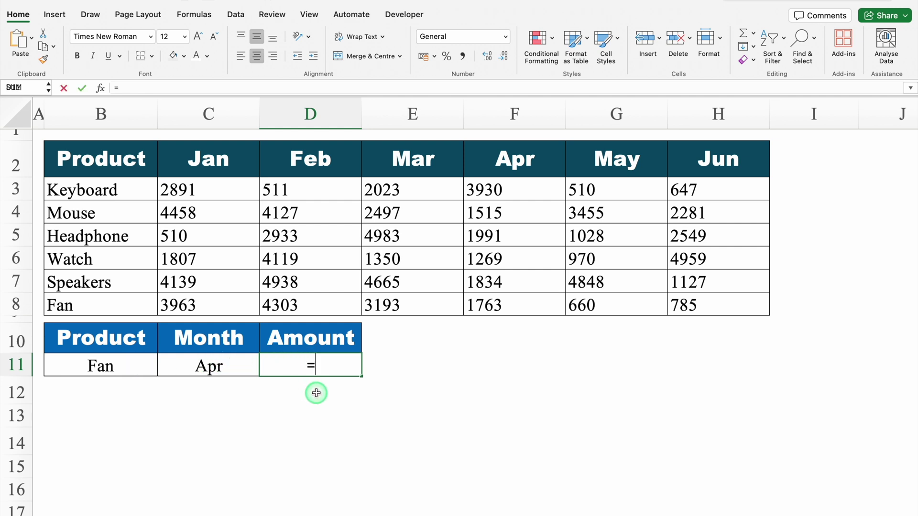
type("XL")
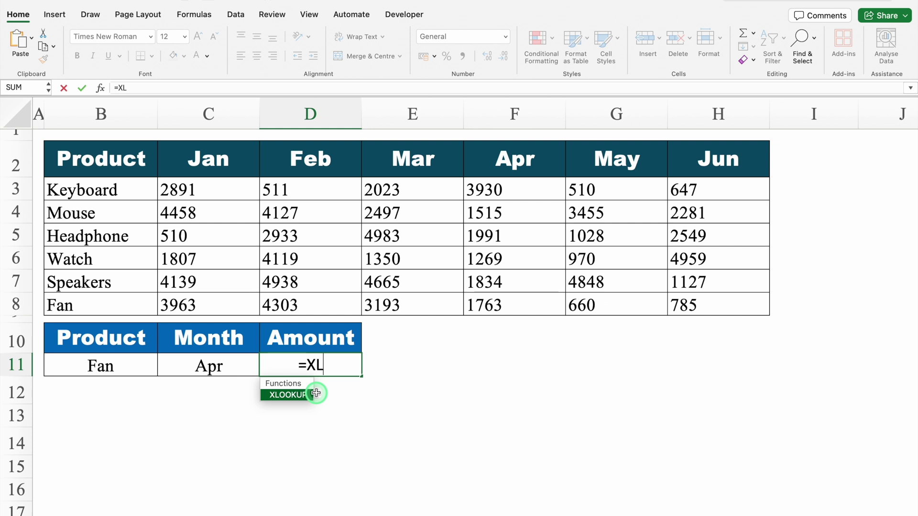
double_click(309, 395)
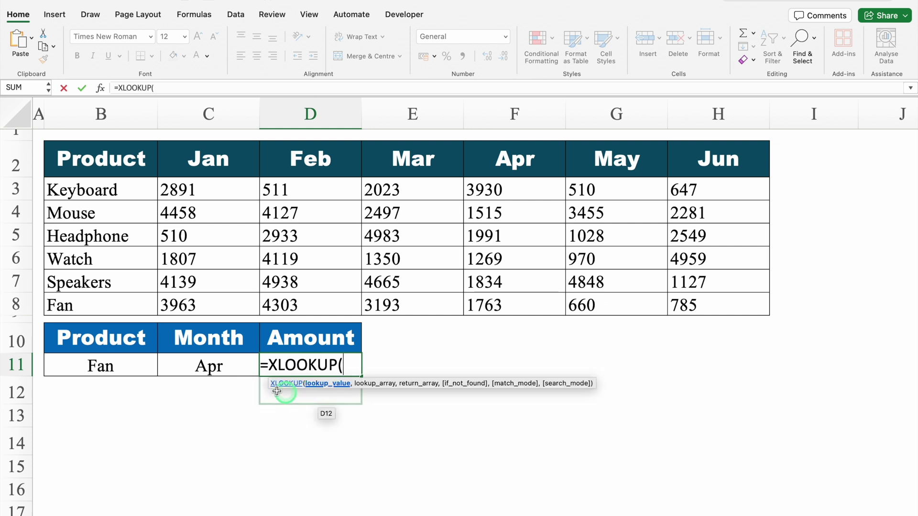
left_click(133, 366)
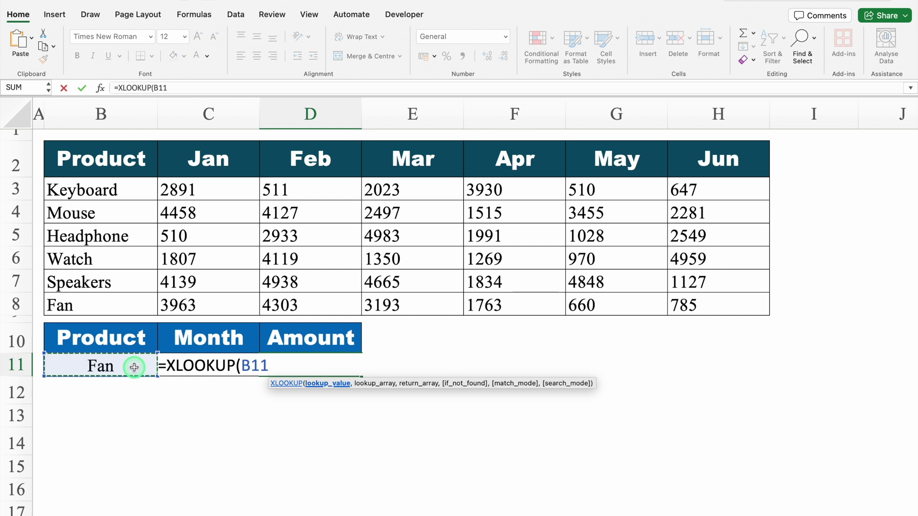
type(",")
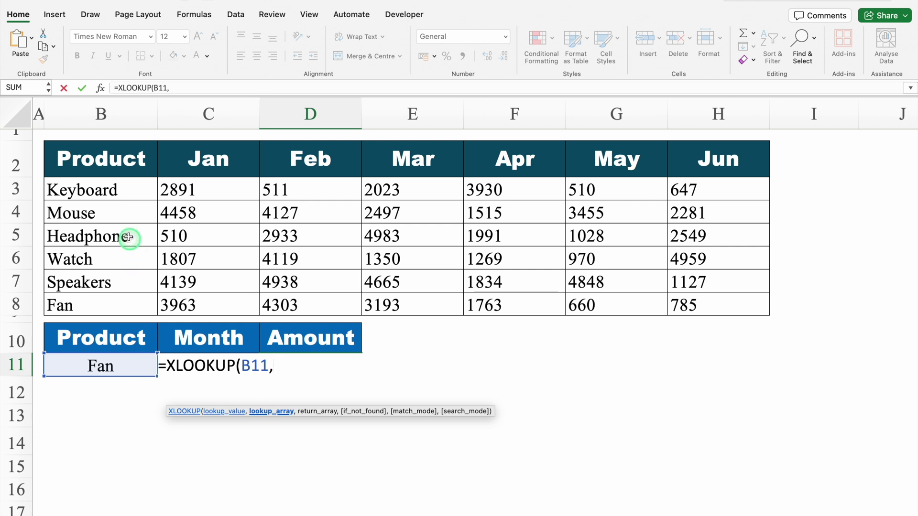
Step: Complete the D11 XLOOKUP with the products B3:B8 as lookup array and the monthly values C3:H8 as return array
left_click_drag(116, 190, 124, 299)
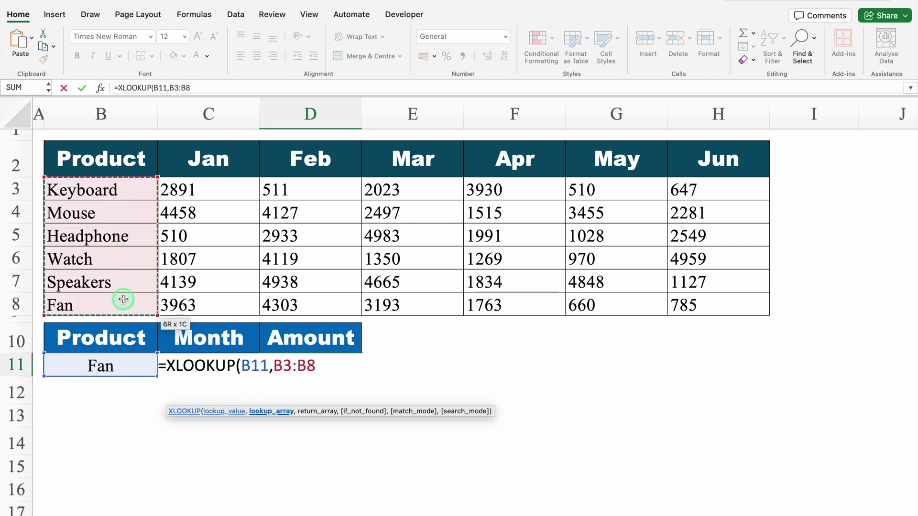
type(",")
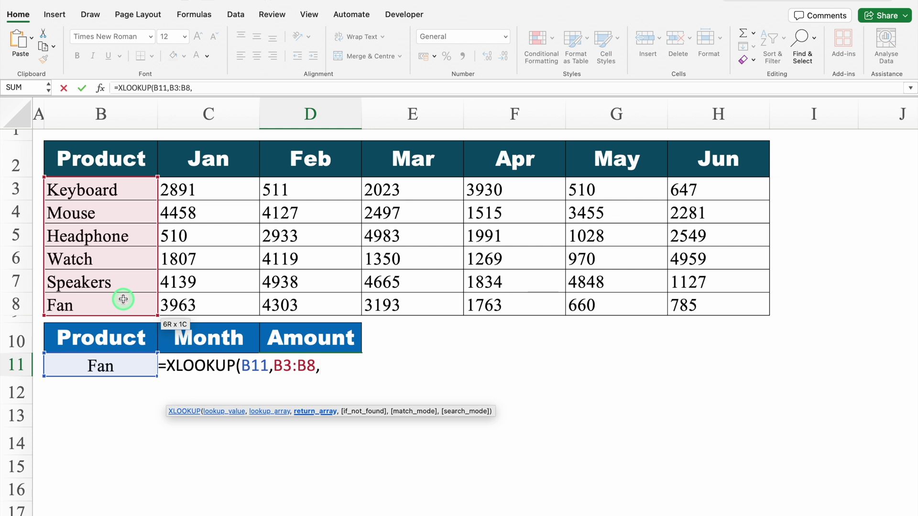
left_click_drag(196, 189, 691, 306)
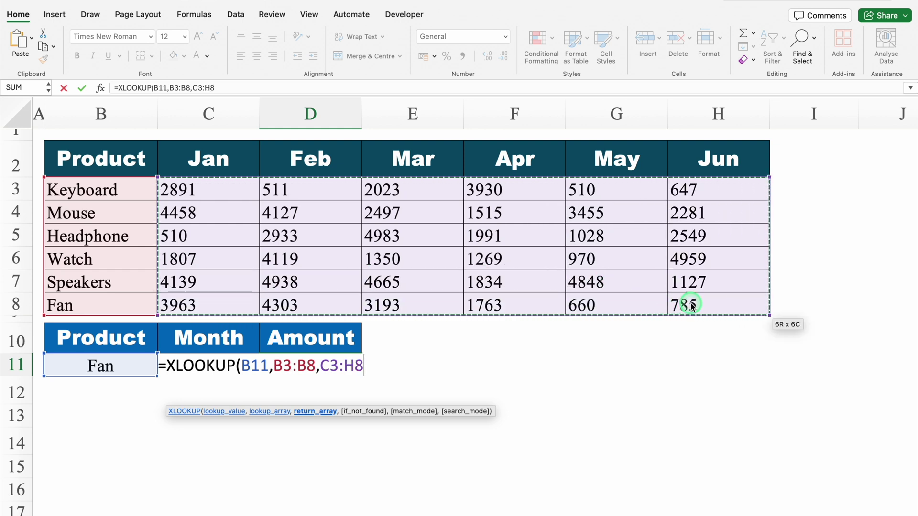
type(")")
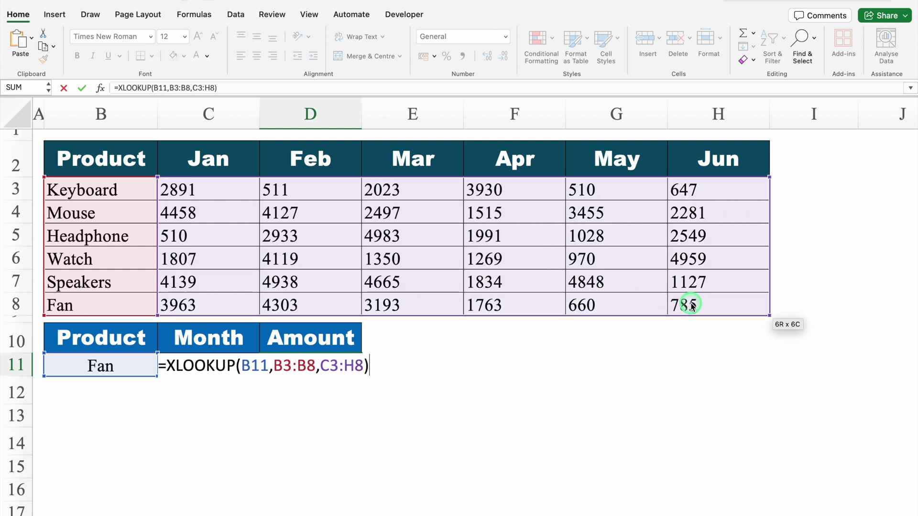
key("Return")
left_click(326, 373)
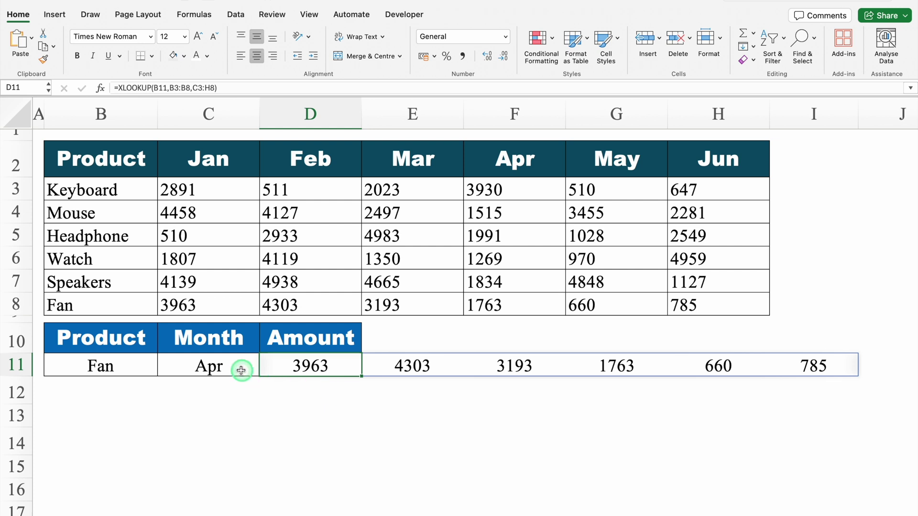
Step: Add an outer XLOOKUP before the existing one in D11, with the month in C11 as lookup value
left_click(226, 368)
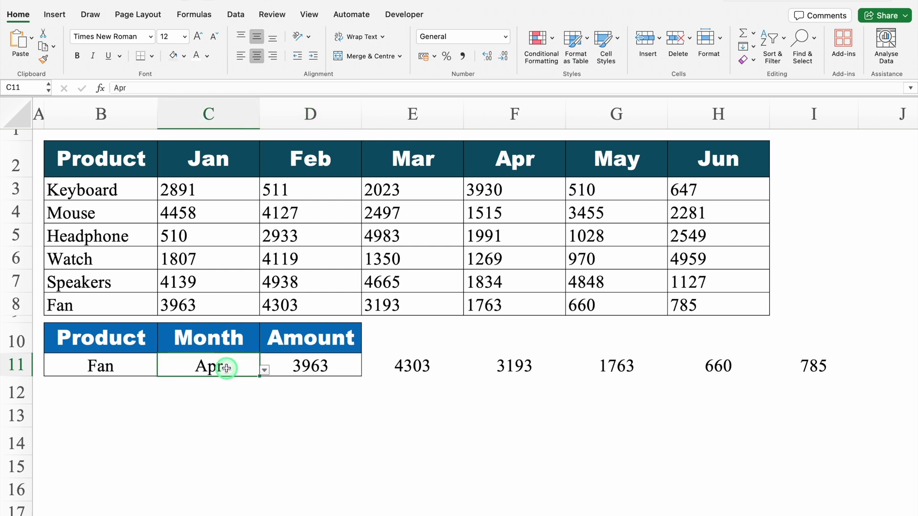
left_click(315, 366)
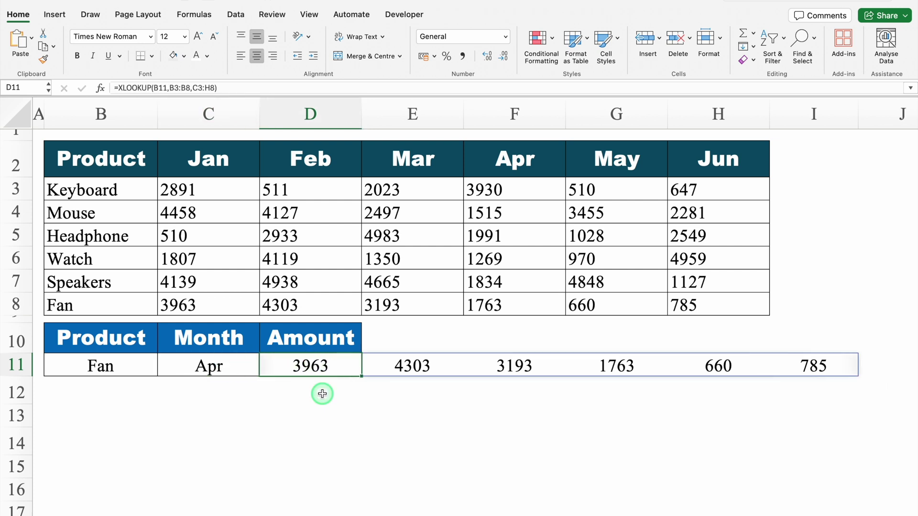
double_click(295, 365)
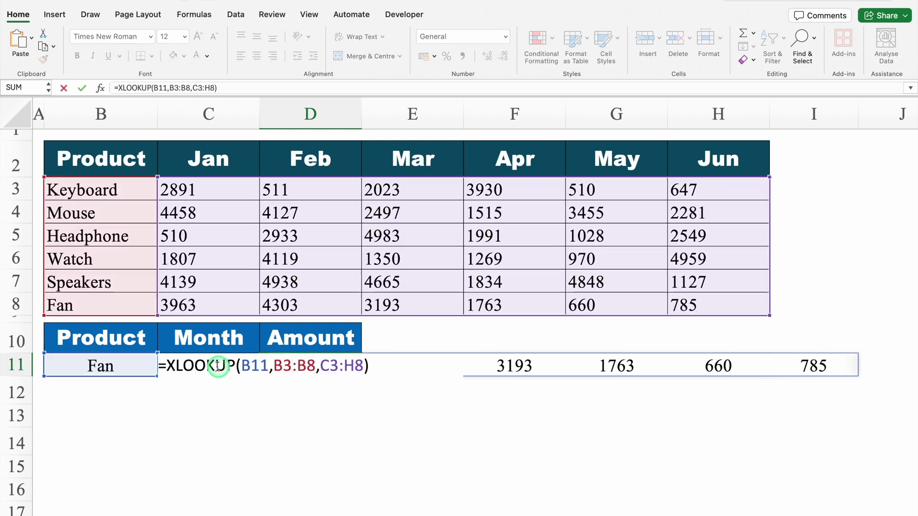
left_click(172, 365)
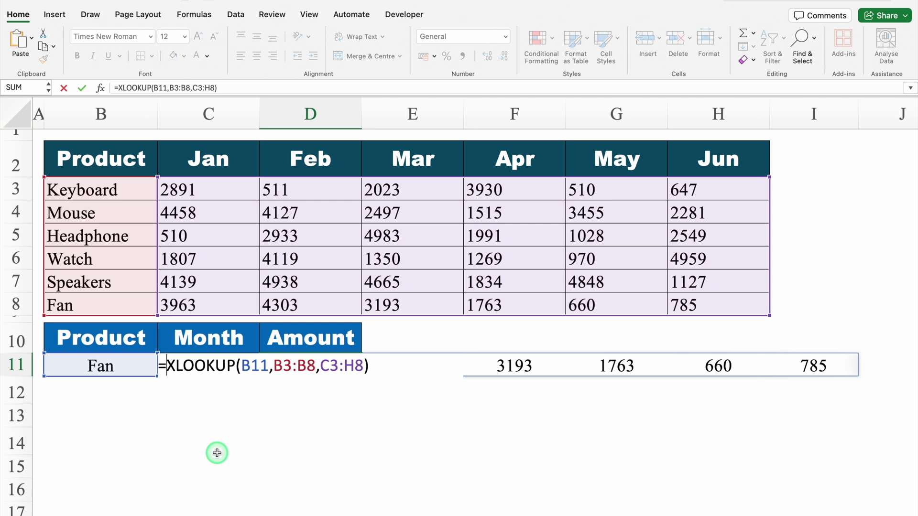
type("XL")
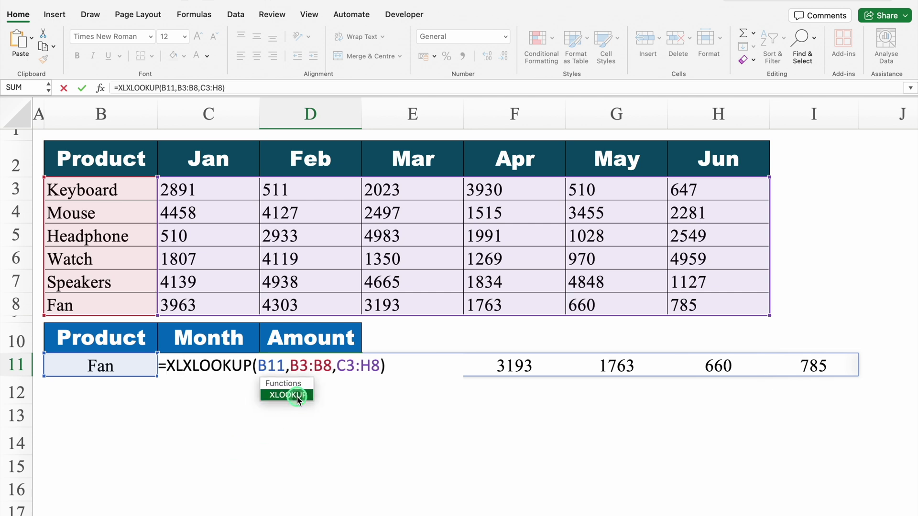
double_click(297, 398)
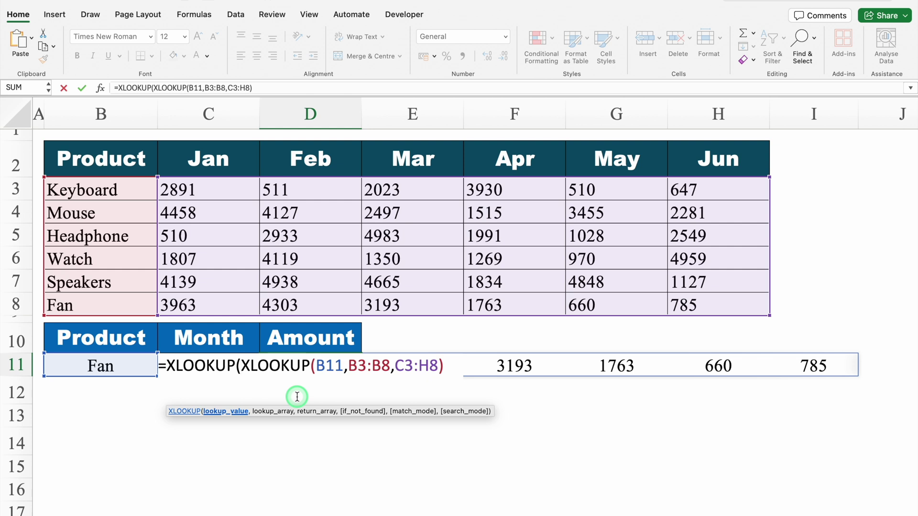
left_click(217, 340)
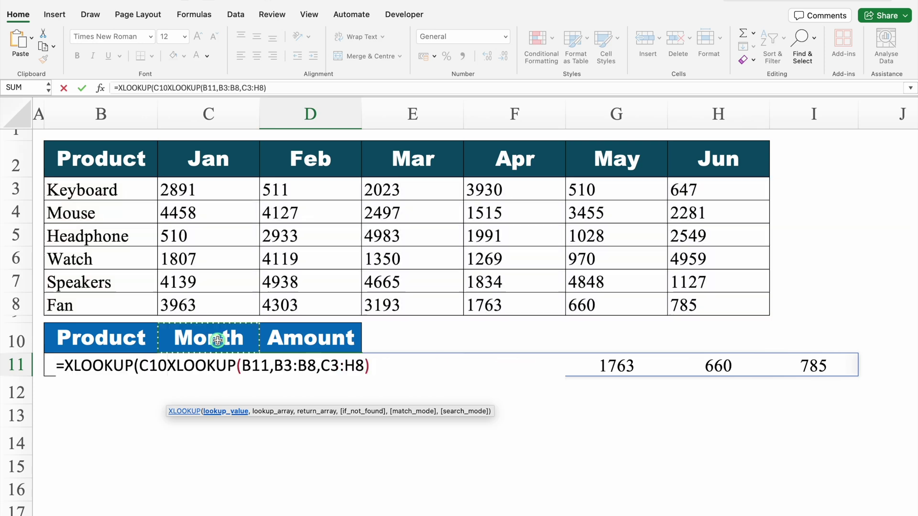
key("BackSpace")
type("1,")
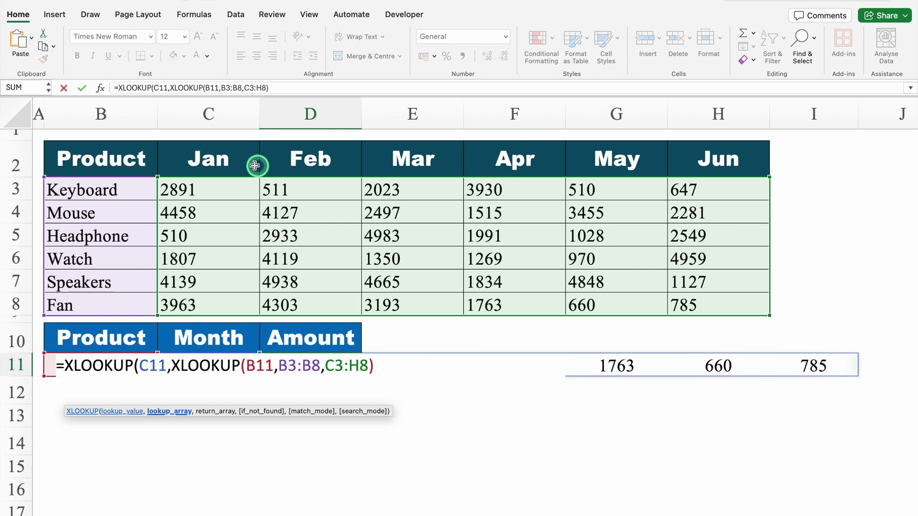
Step: Complete the outer XLOOKUP in D11 with the months C2:H2 as lookup array and the inner XLOOKUP as return array
left_click(202, 159)
left_click_drag(202, 159, 692, 152)
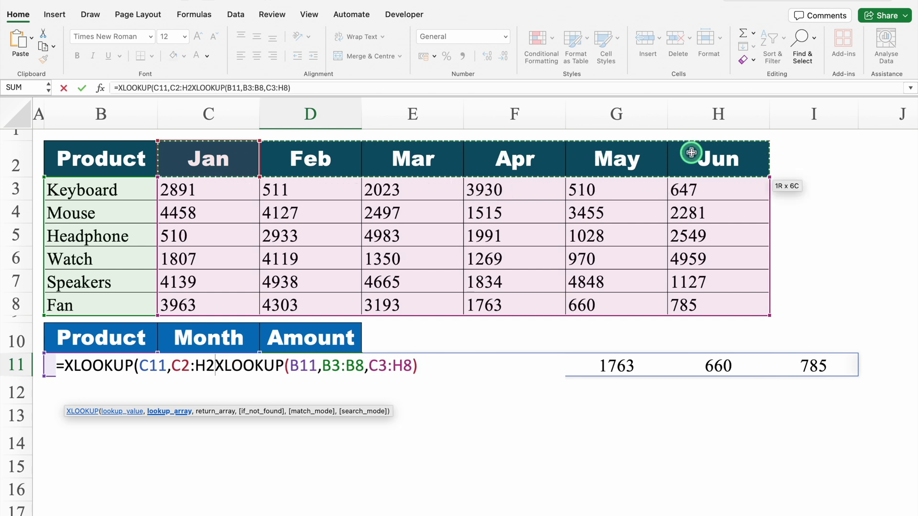
type(",")
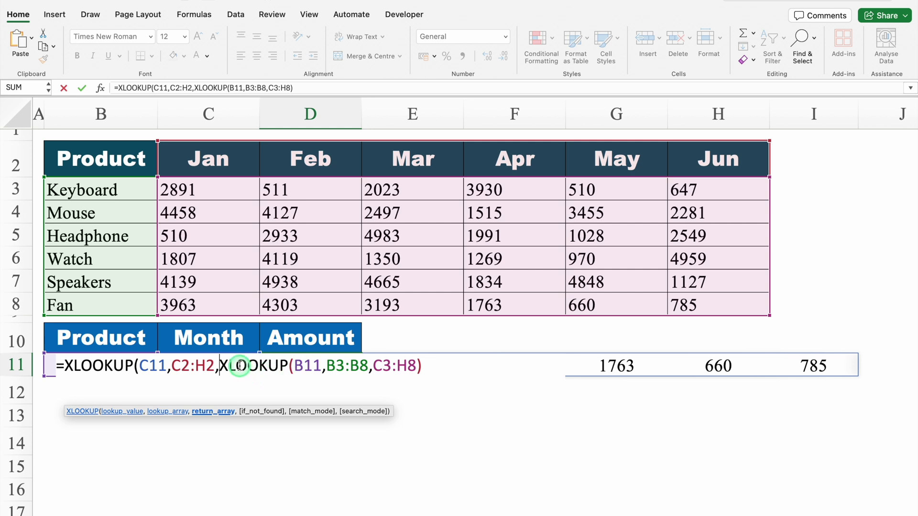
left_click(428, 366)
left_click(429, 366)
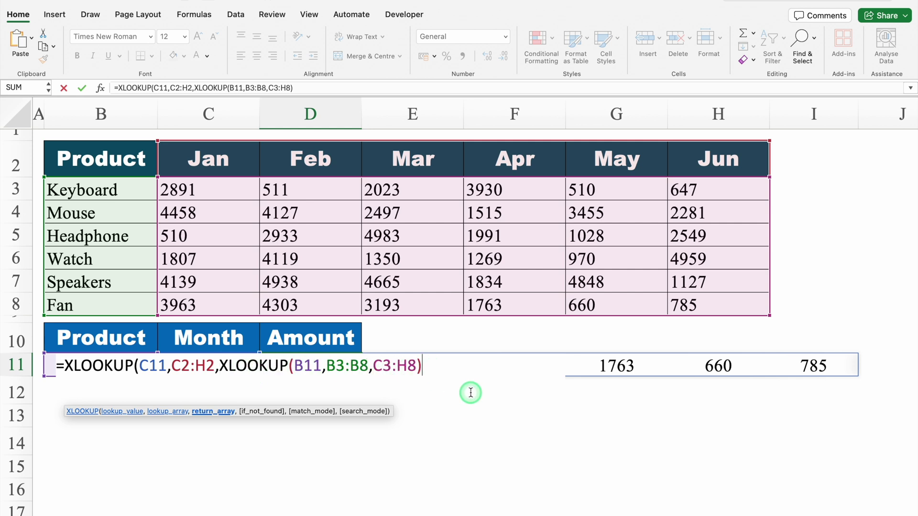
type(")")
key("Return")
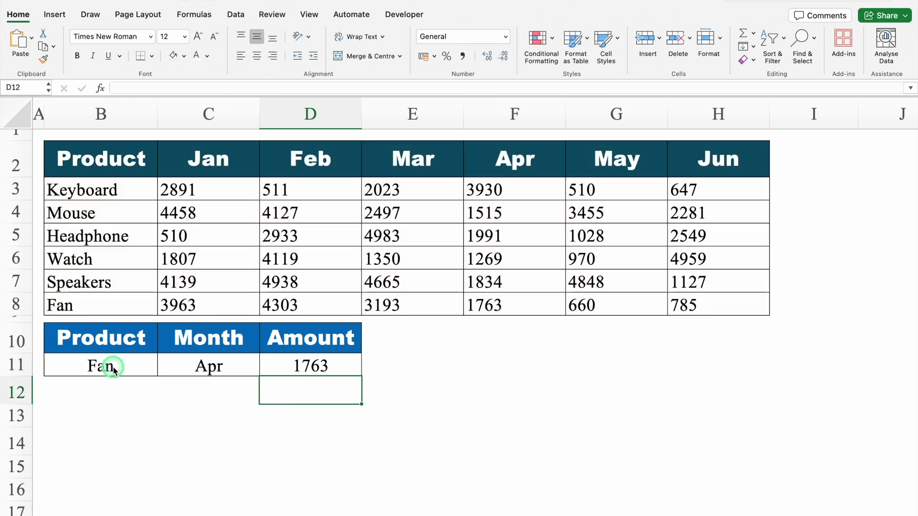
Step: Check the Fan row, change the product in B11 to Headphone and highlight its table row for comparison
left_click(16, 304)
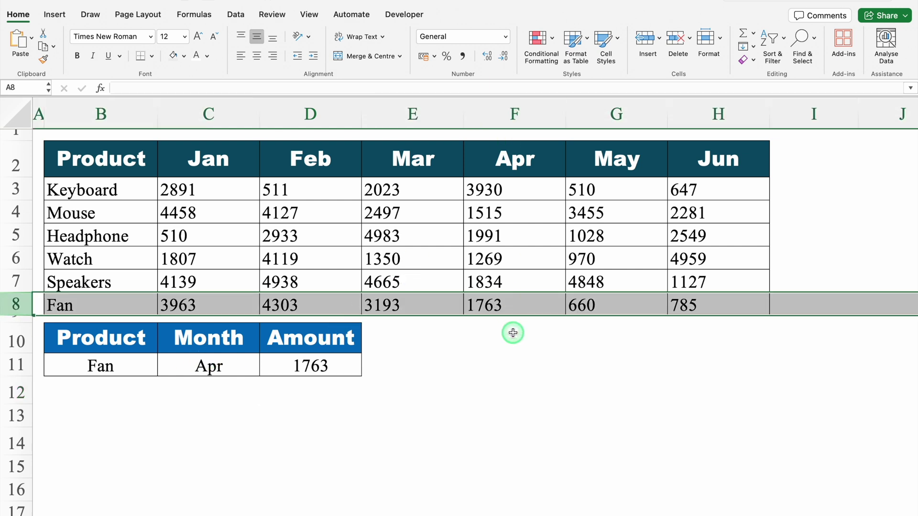
left_click(154, 363)
left_click(163, 369)
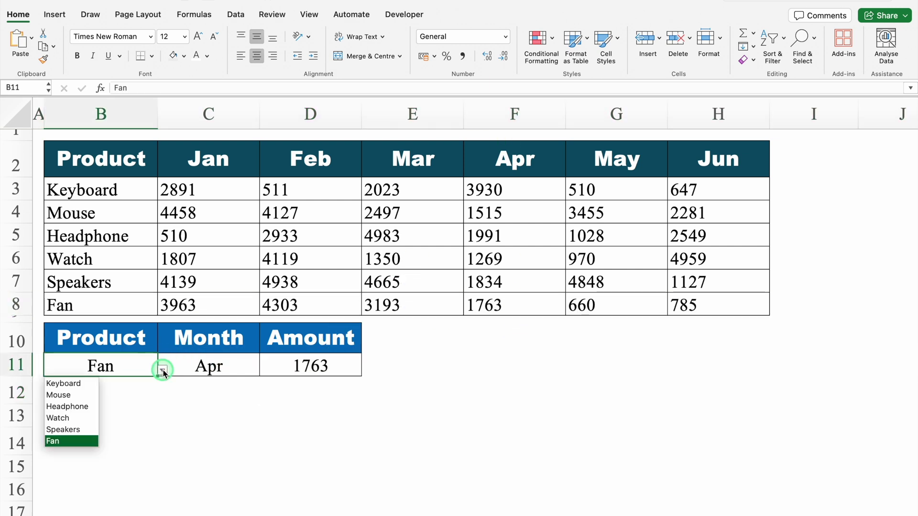
left_click(77, 407)
left_click(16, 235)
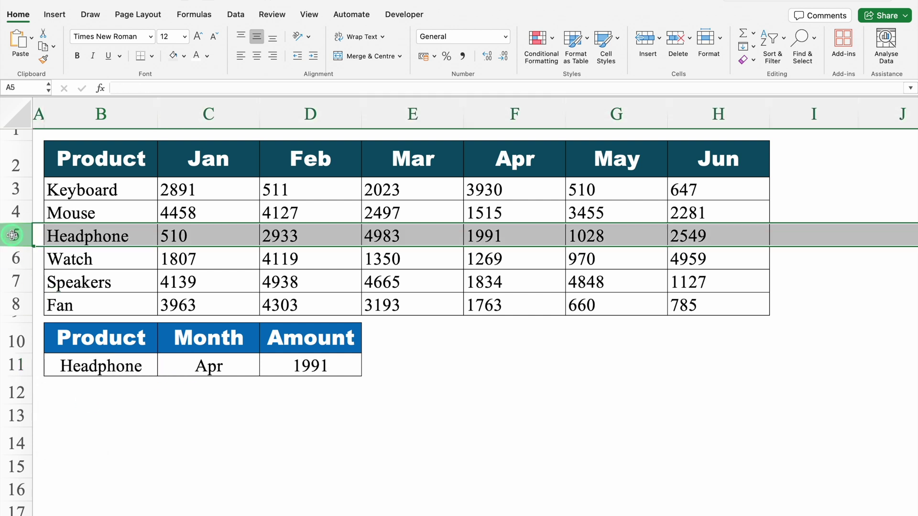
Step: Switch the month in C11 to May and on to Jun, and check the amount against the Headphone row
left_click(232, 358)
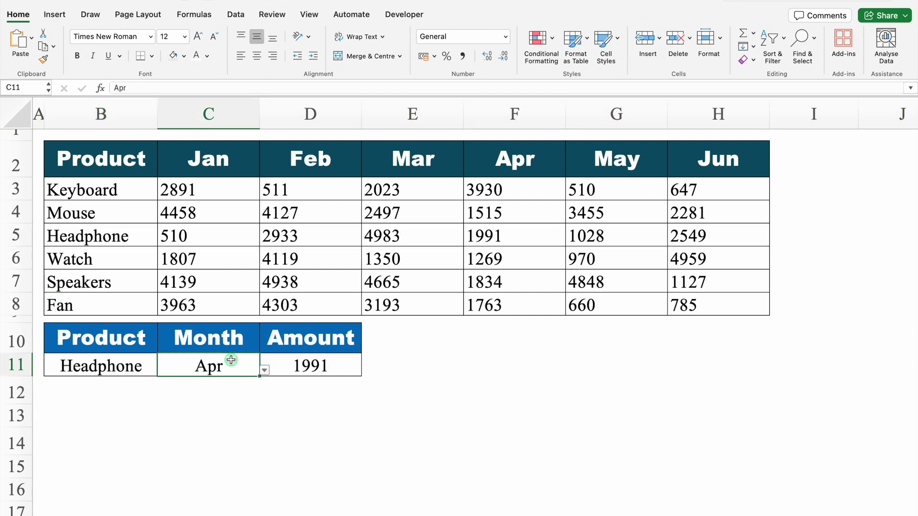
left_click(264, 369)
left_click(165, 429)
left_click(264, 369)
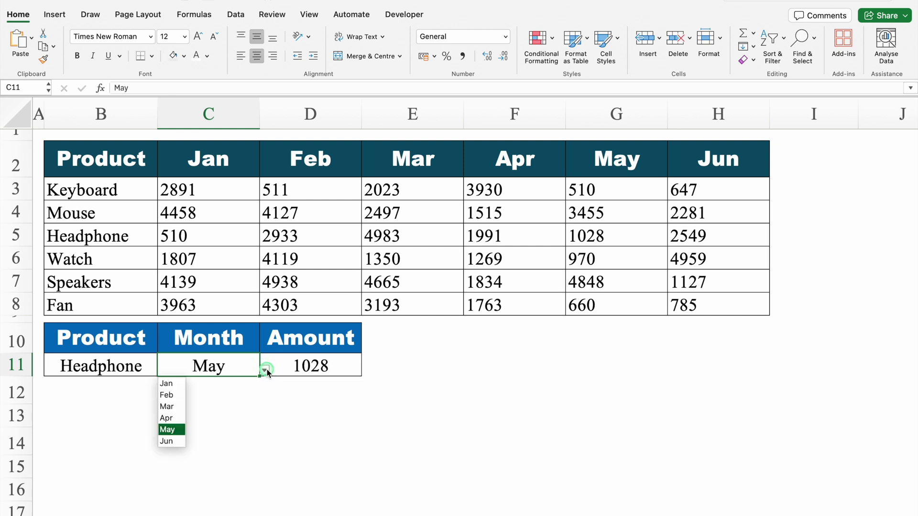
left_click(168, 441)
left_click(14, 235)
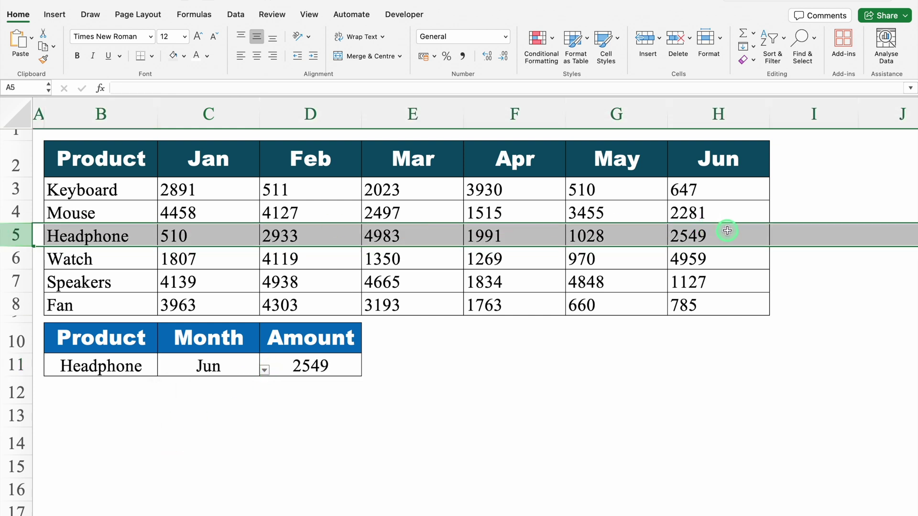
left_click(333, 364)
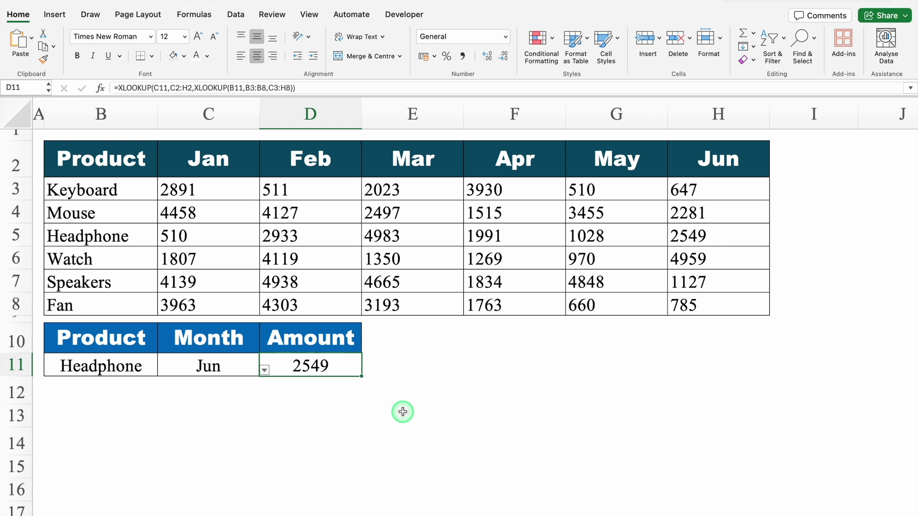
left_click(402, 411)
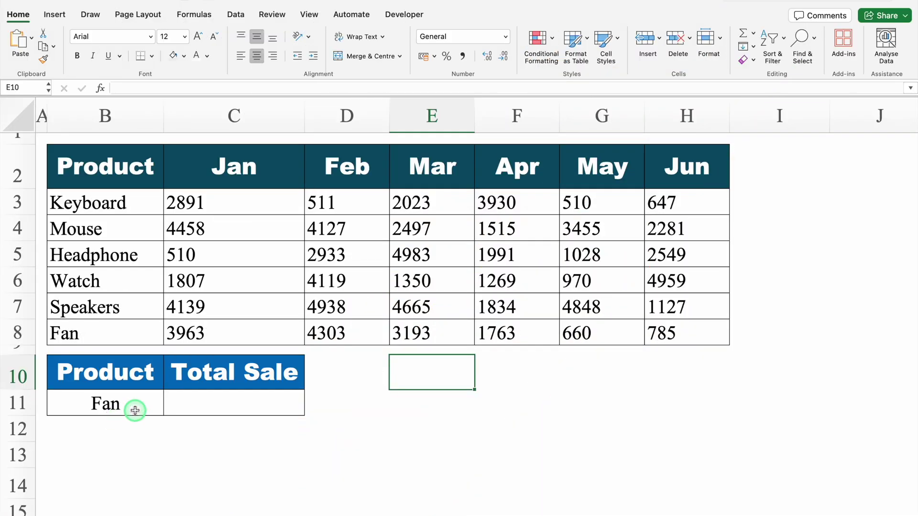
Step: Start an XLOOKUP formula in the Total Sale cell C11 with the product in B11 as lookup value
left_click(135, 409)
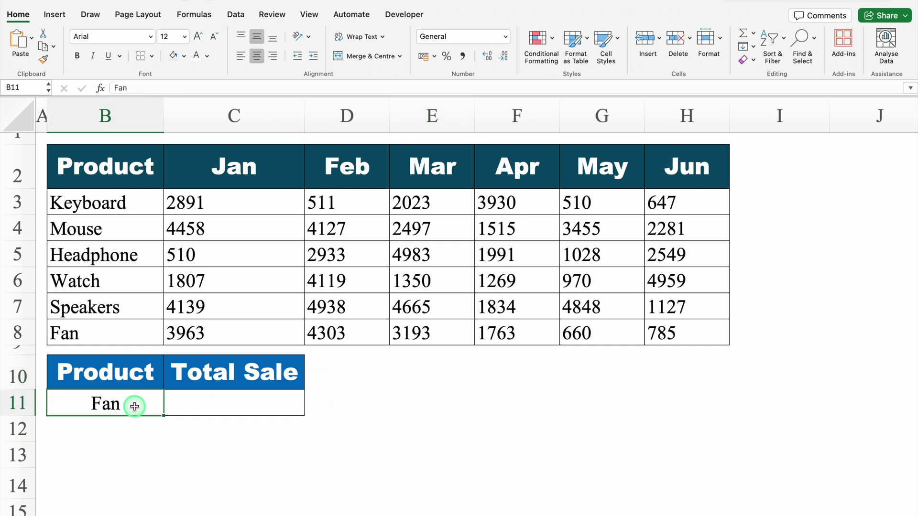
left_click(205, 404)
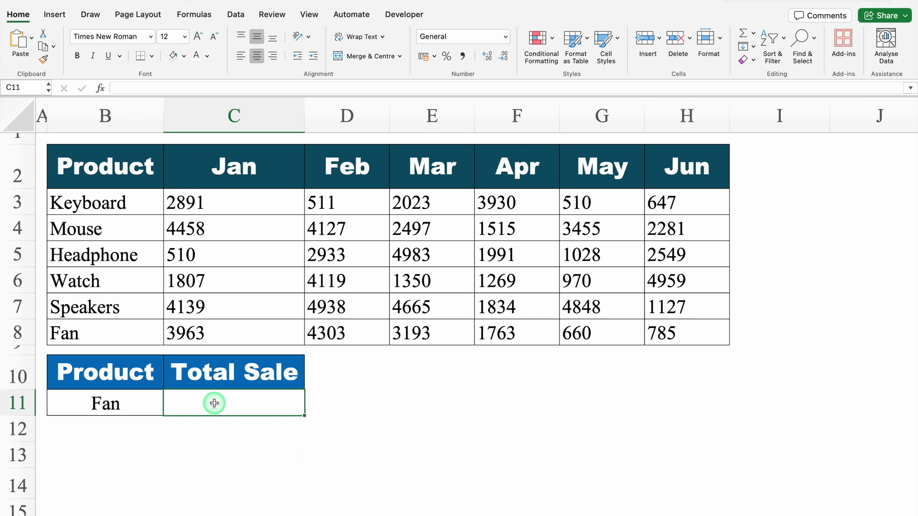
type("=XL")
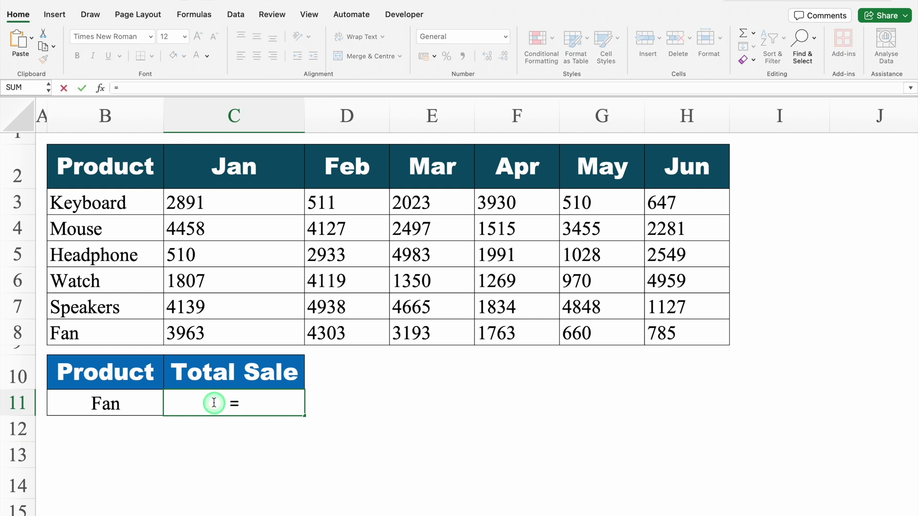
double_click(194, 433)
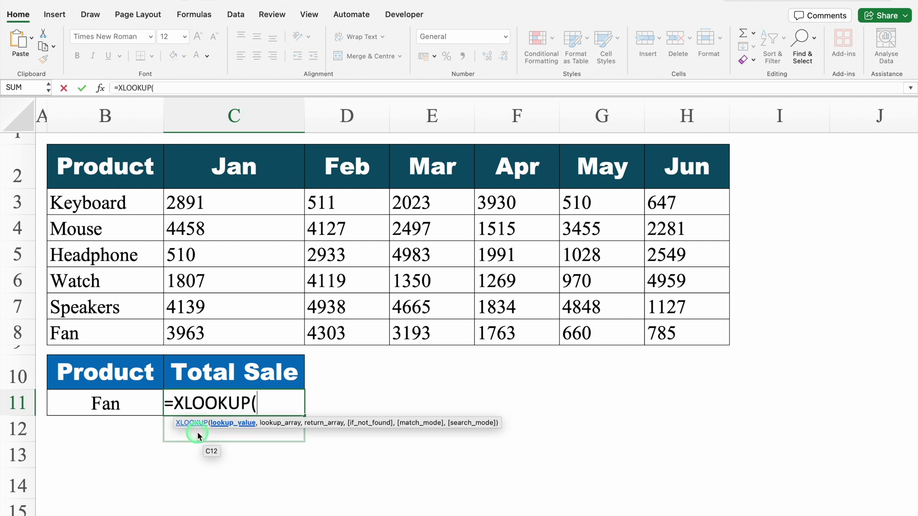
left_click(127, 398)
type(",")
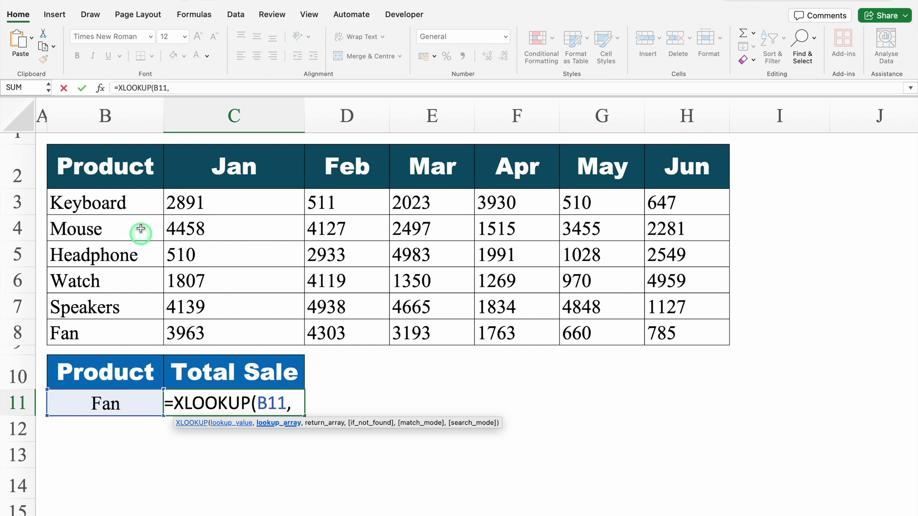
Step: Complete the XLOOKUP in C11 with the products B3:B8 as lookup array and the monthly amounts C3:H8 as return array
left_click_drag(129, 199, 140, 326)
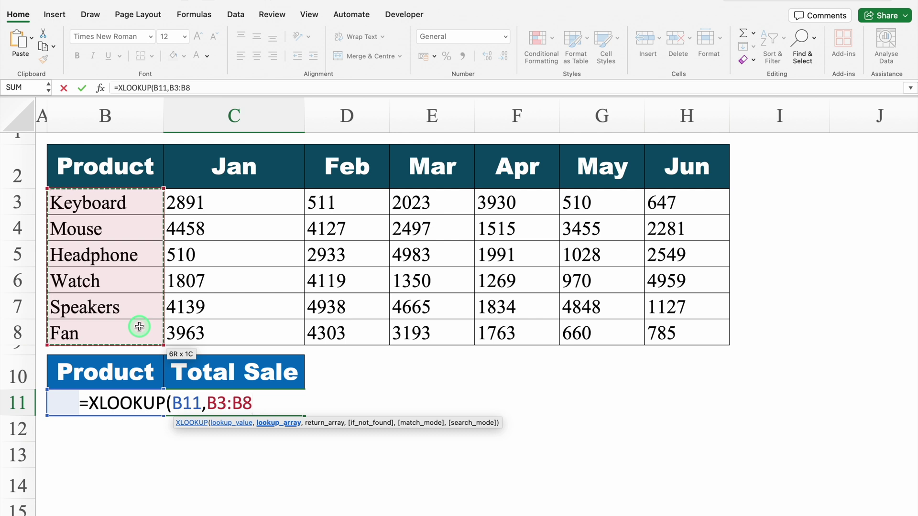
type(",")
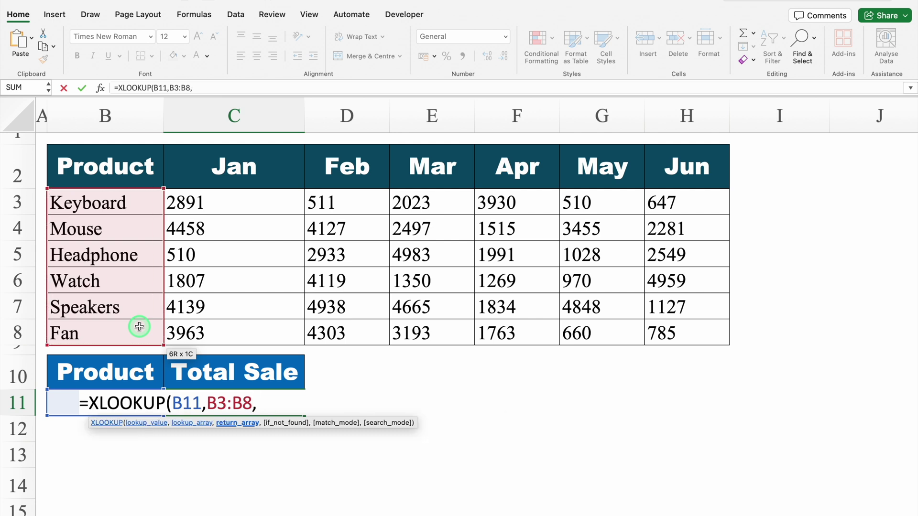
left_click_drag(198, 208, 647, 324)
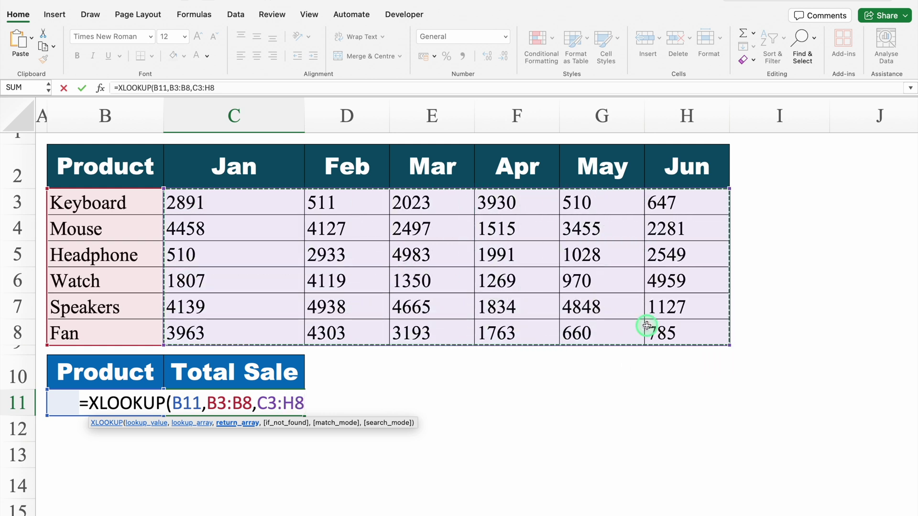
type(")")
key("Return")
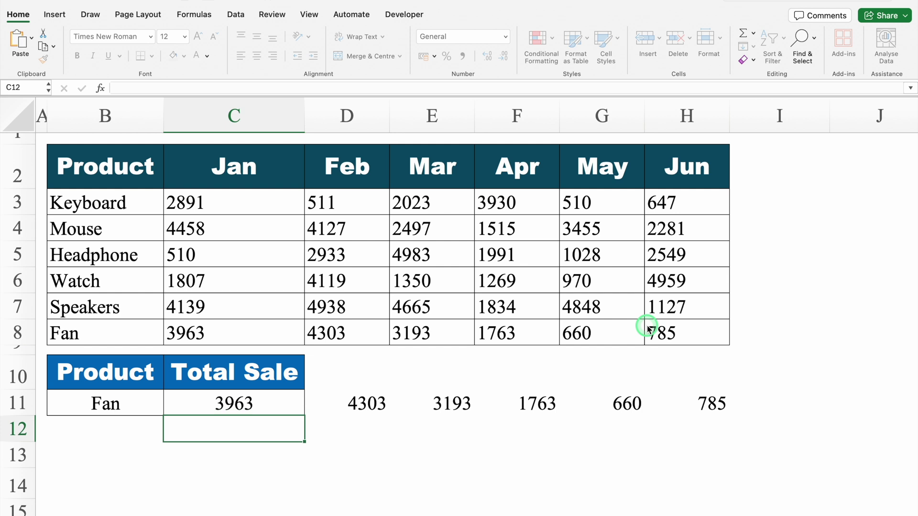
Step: Wrap the XLOOKUP in C11 in a SUM function to add up the product's monthly sales
left_click(246, 403)
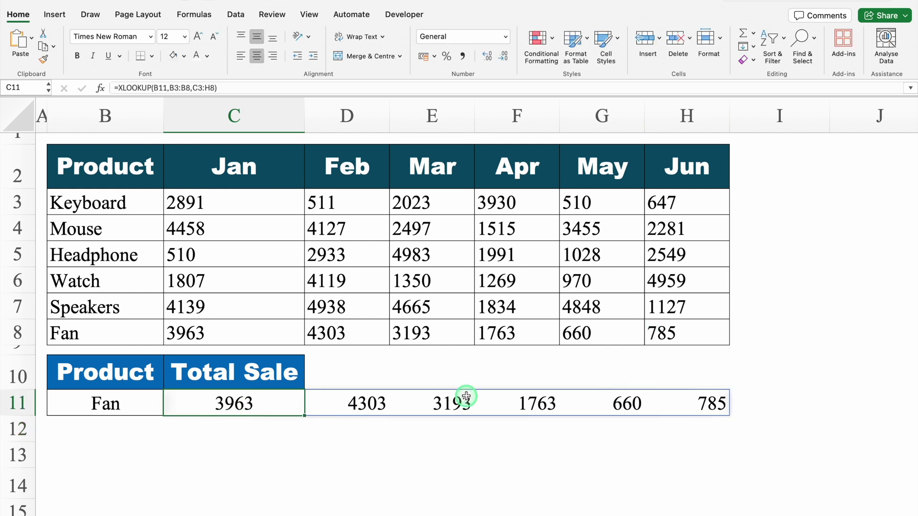
double_click(233, 404)
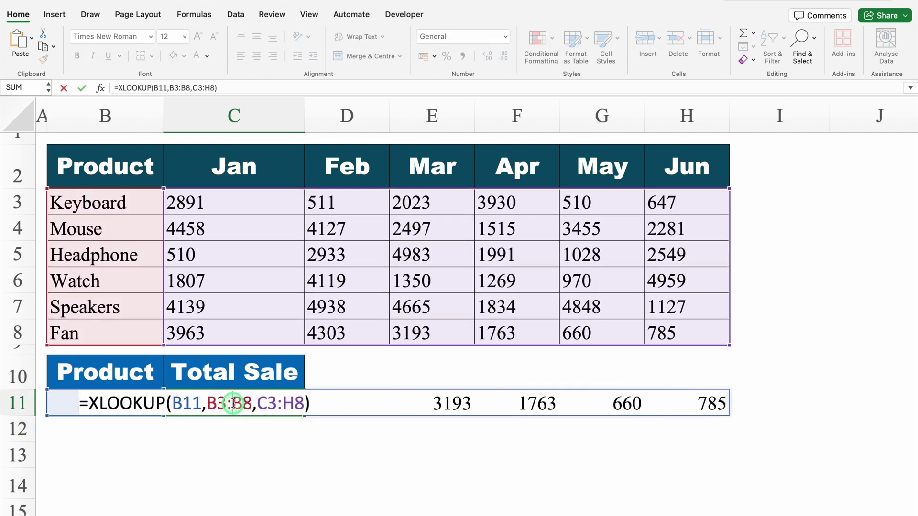
left_click(89, 403)
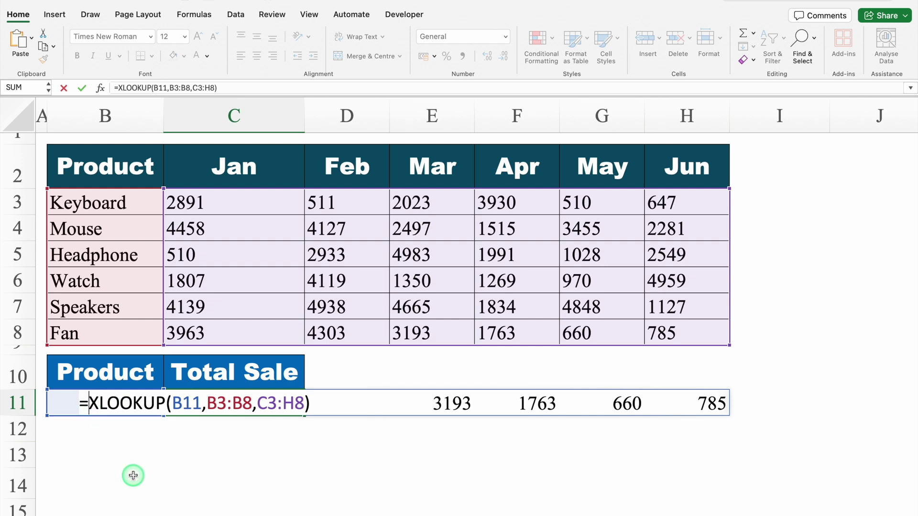
type("SUM")
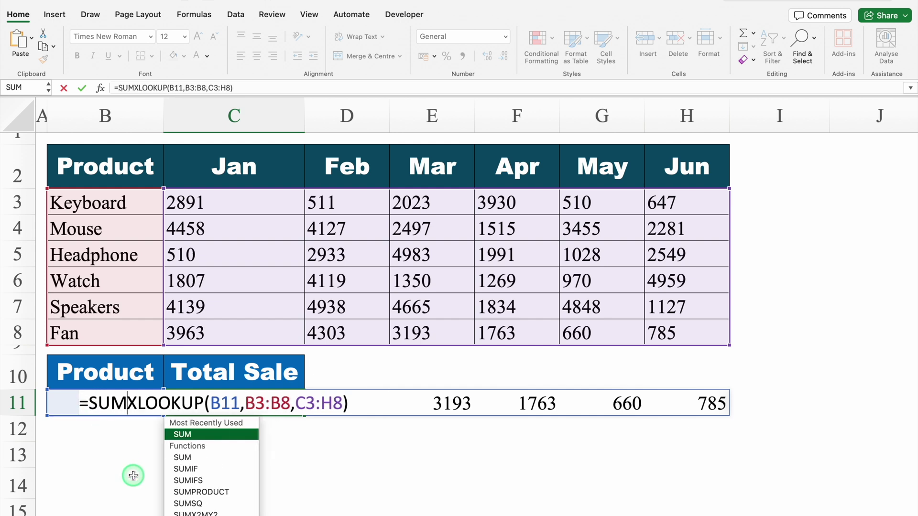
double_click(228, 437)
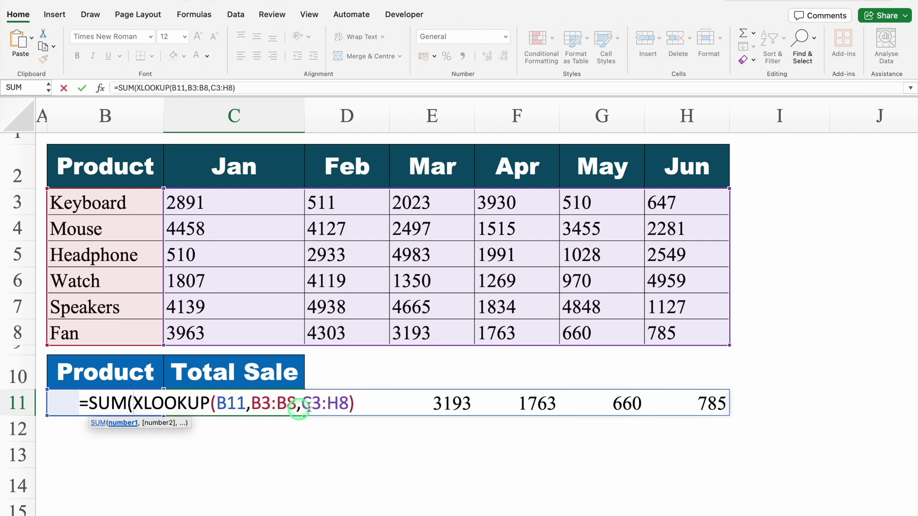
left_click(360, 403)
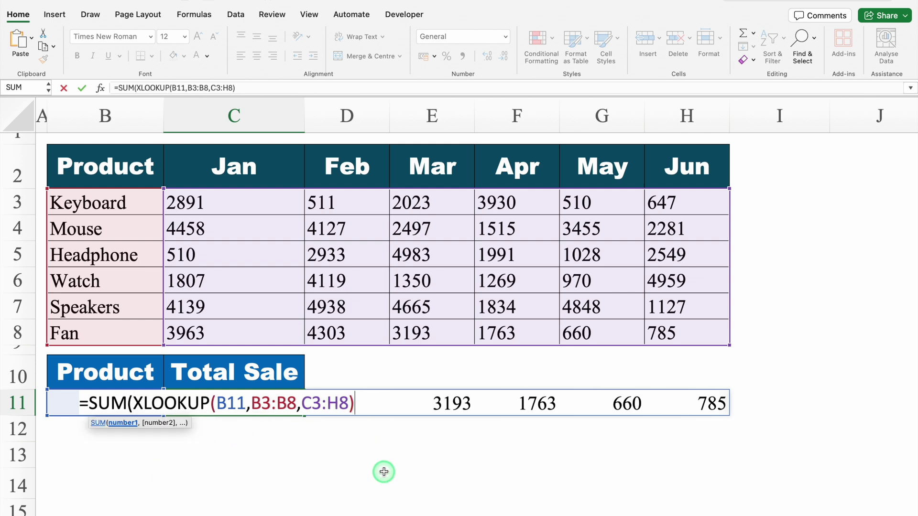
type(")")
key("Return")
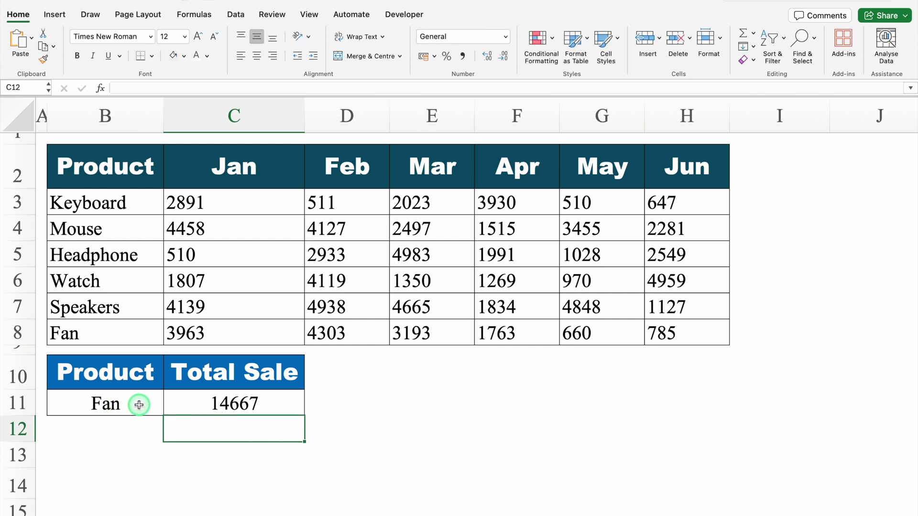
left_click(164, 463)
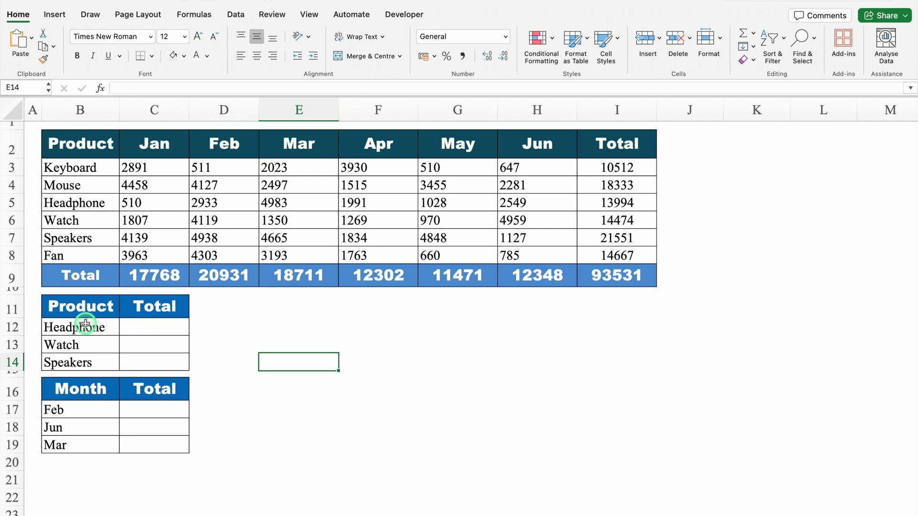
Step: Start an XLOOKUP formula in C12 of the product totals table with the products B12:B14 as lookup values
left_click(142, 330)
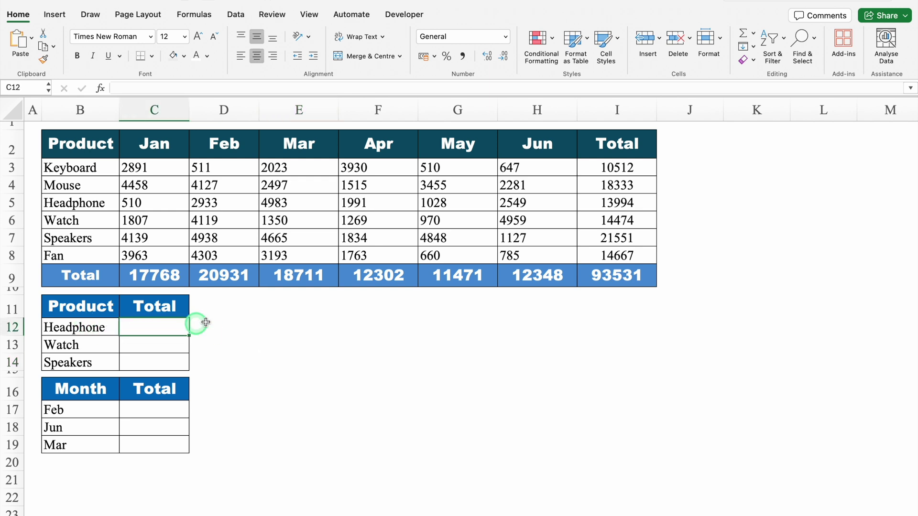
type("=XL")
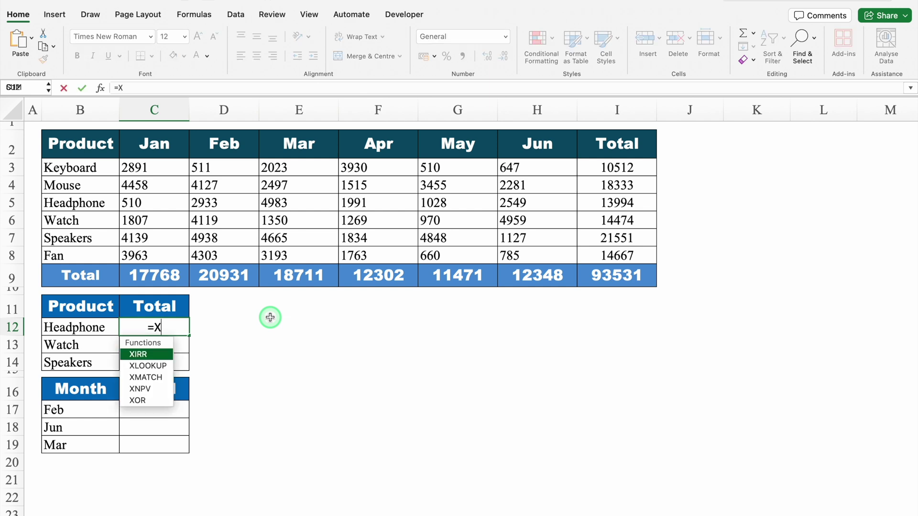
double_click(154, 356)
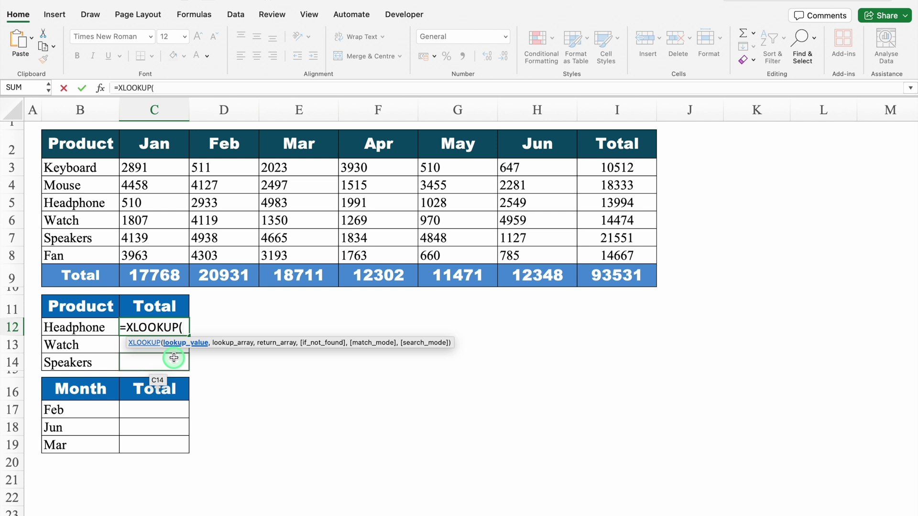
left_click_drag(100, 327, 101, 361)
type(",")
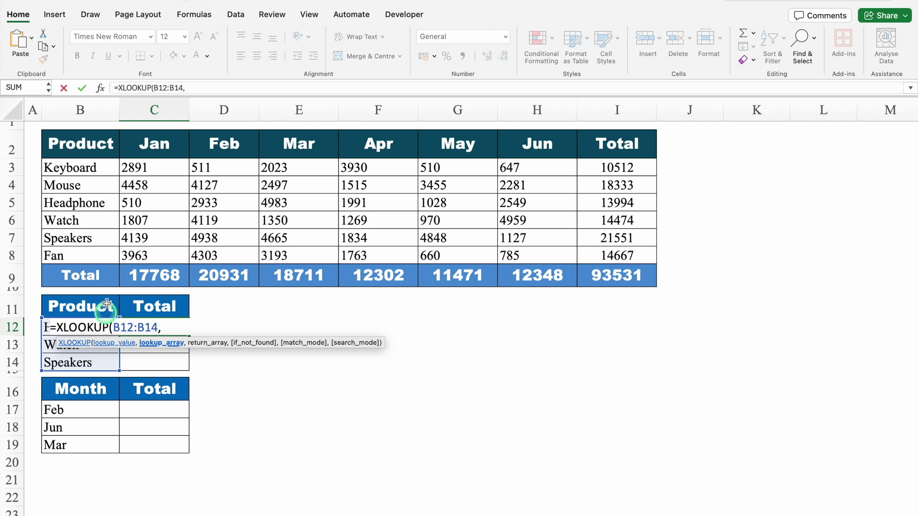
Step: Complete the XLOOKUP in C12 with the products B3:B8 as lookup array and the Total column I3:I8 as return array
left_click_drag(89, 169, 95, 253)
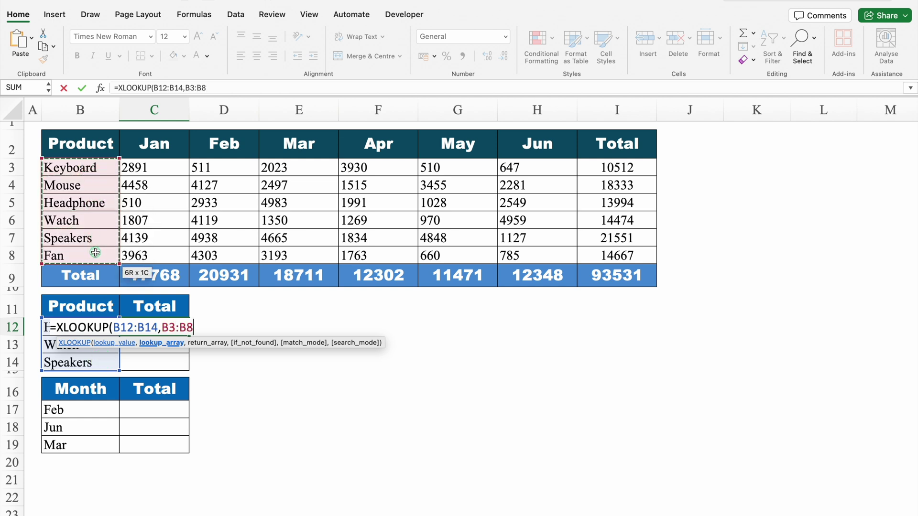
type(",")
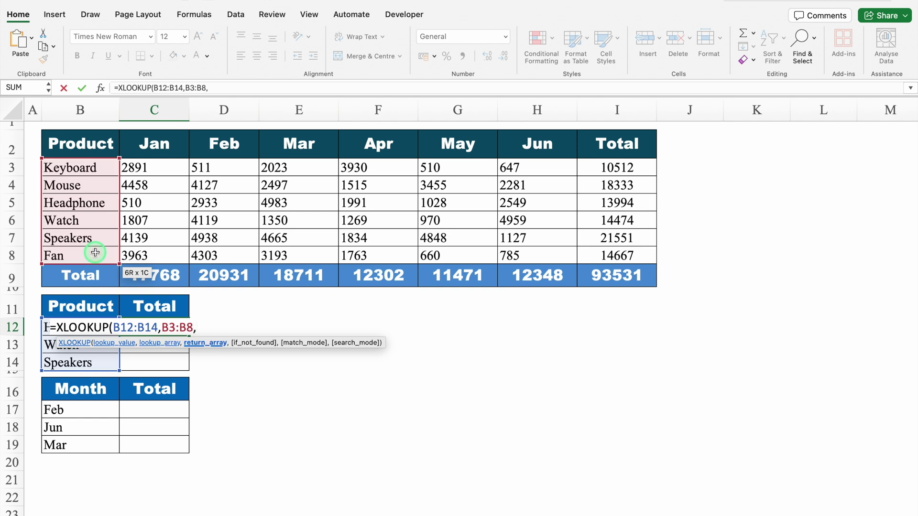
left_click(607, 165)
left_click_drag(607, 165, 613, 254)
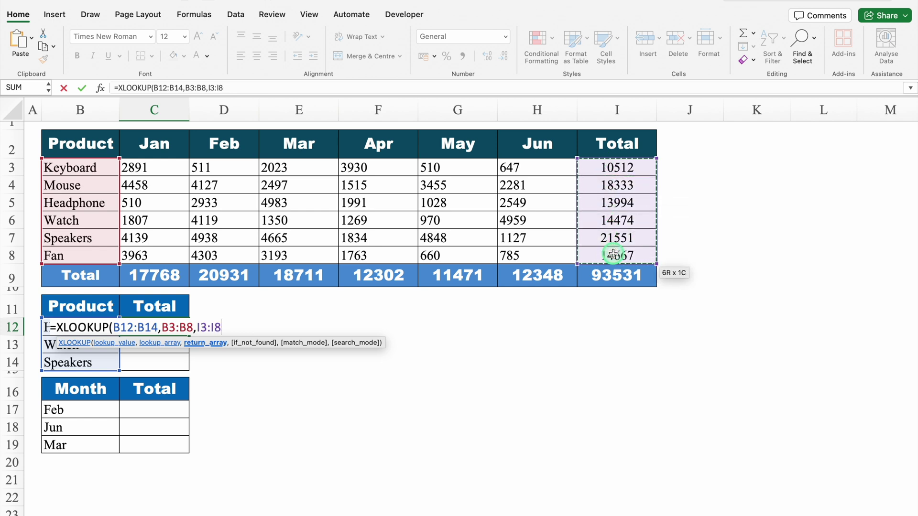
type(")")
key("Return")
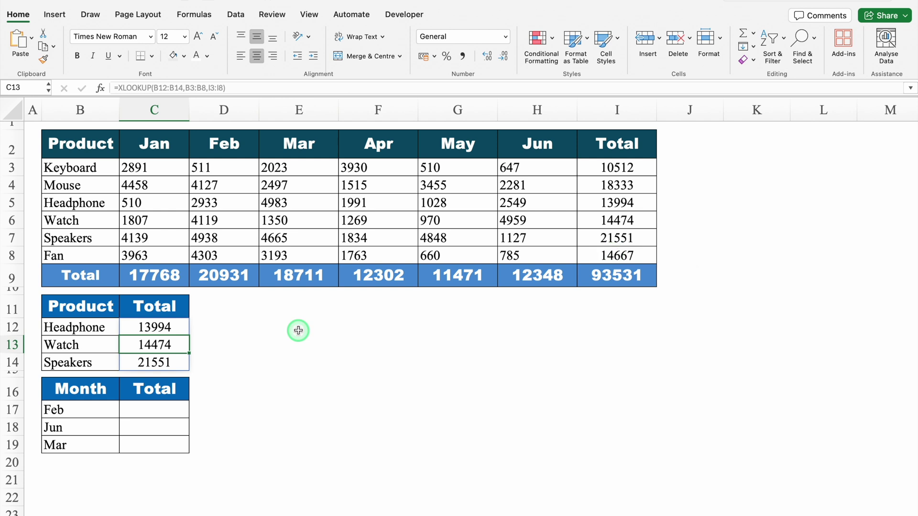
left_click(165, 327)
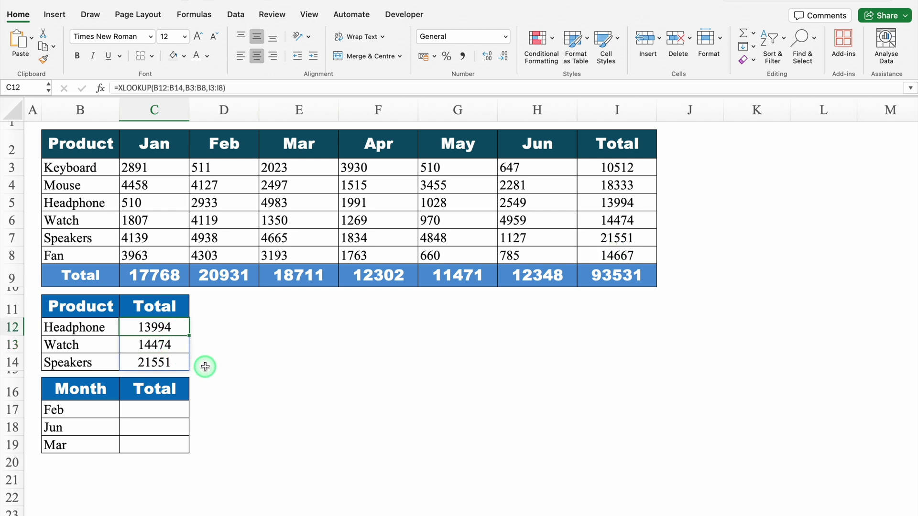
Step: Start an XLOOKUP formula in C17 of the month totals table with the months B17:B19 as lookup values
left_click(154, 406)
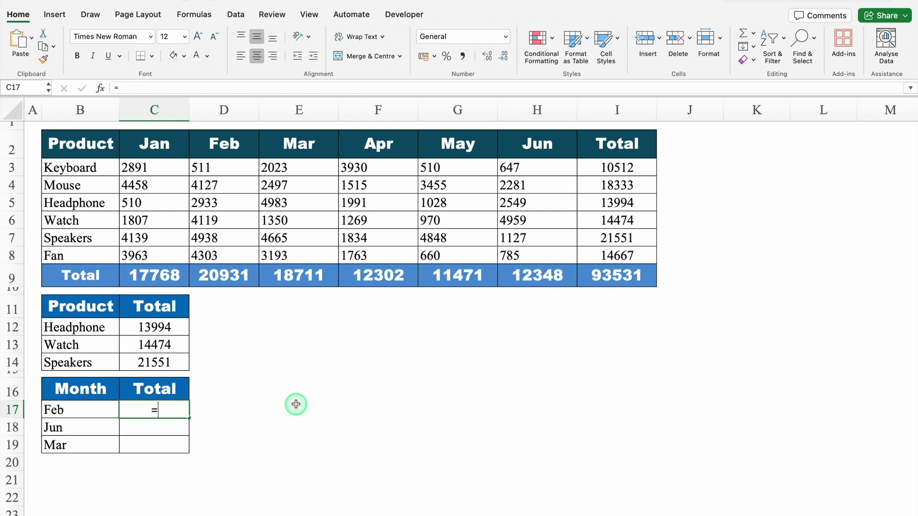
type("=XL")
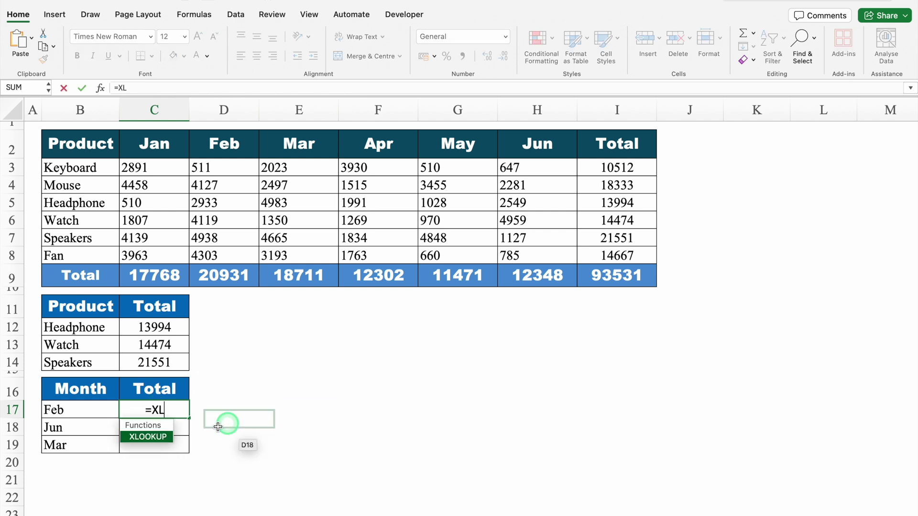
double_click(156, 437)
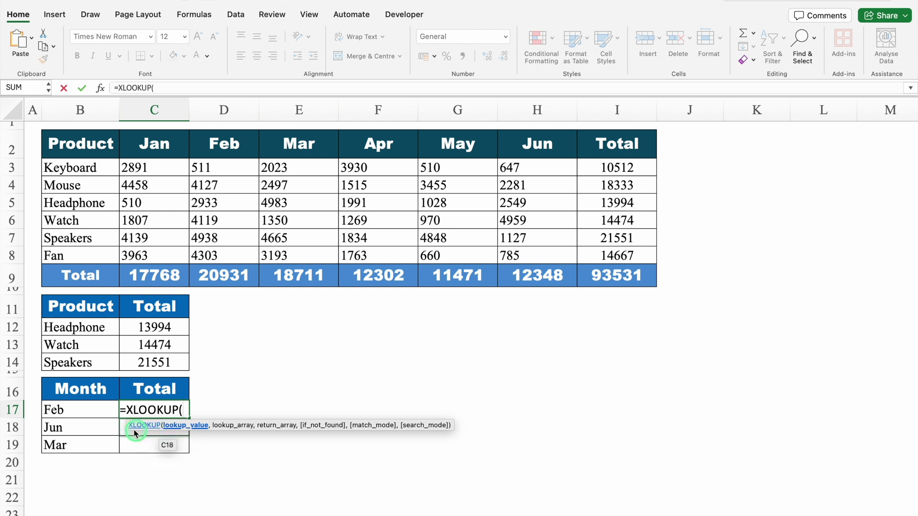
left_click_drag(99, 410, 101, 438)
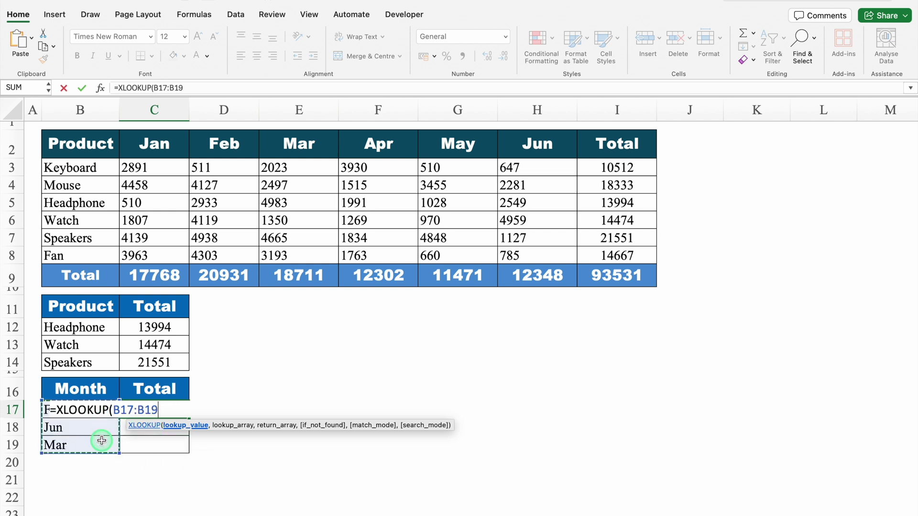
type(",")
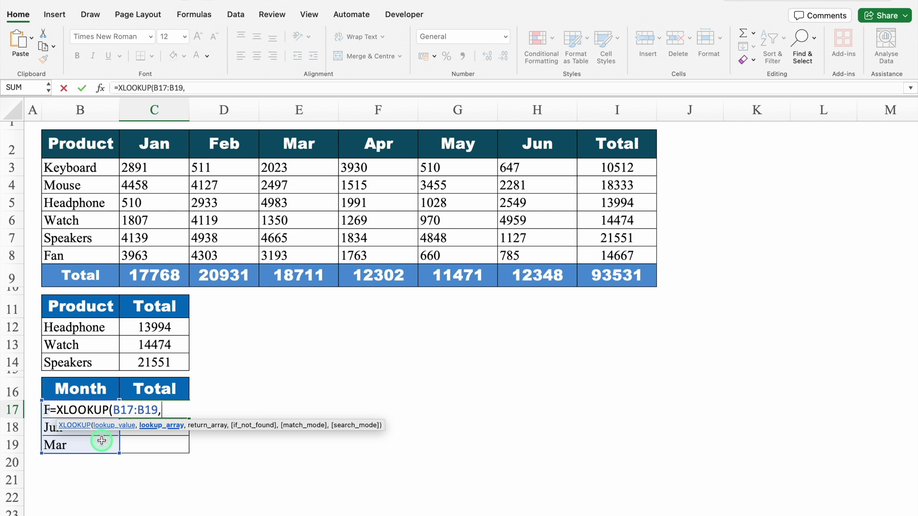
Step: Complete the XLOOKUP in C17 with the month headers C2:H2 as lookup array and the Total row C9:H9 as return array
left_click_drag(156, 142, 539, 138)
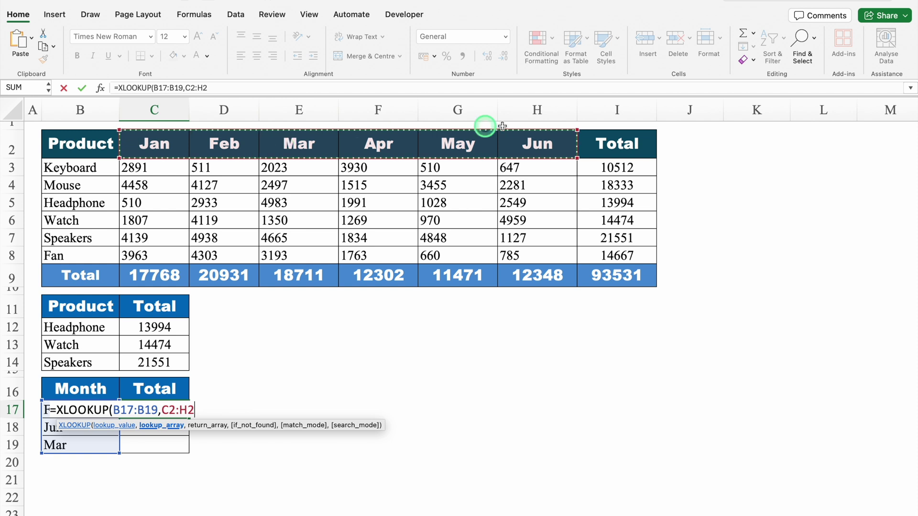
type(",")
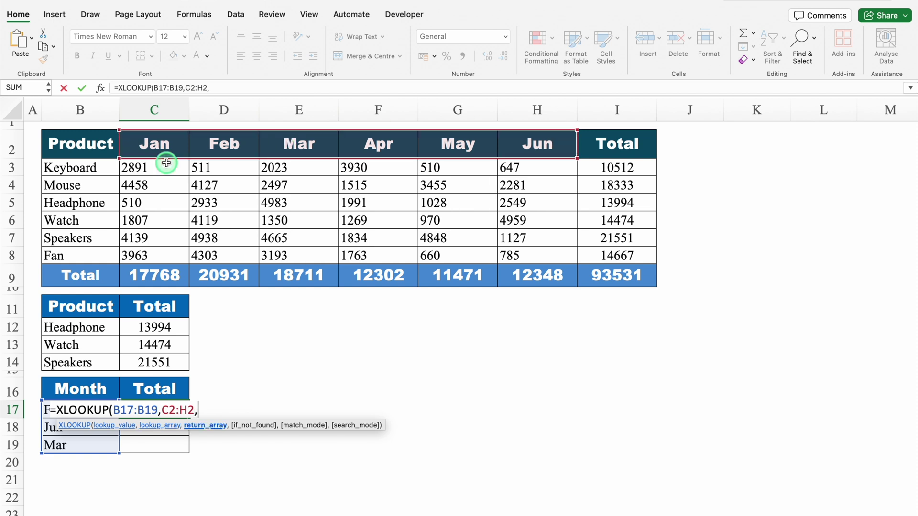
left_click(131, 273)
left_click_drag(131, 273, 523, 277)
type(")")
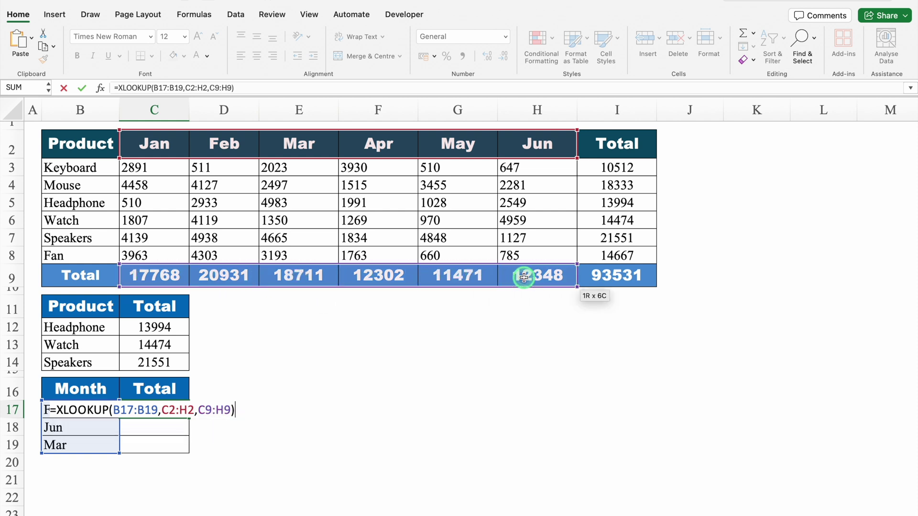
key("Return")
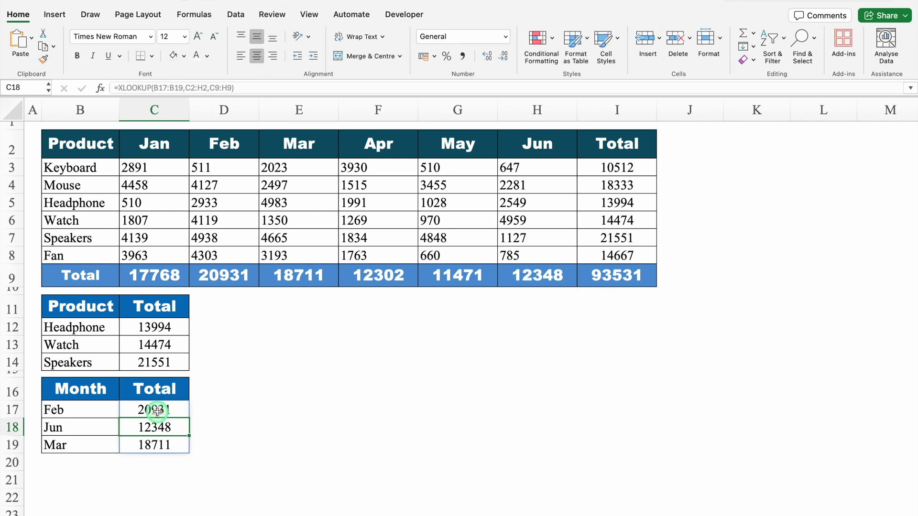
left_click(224, 408)
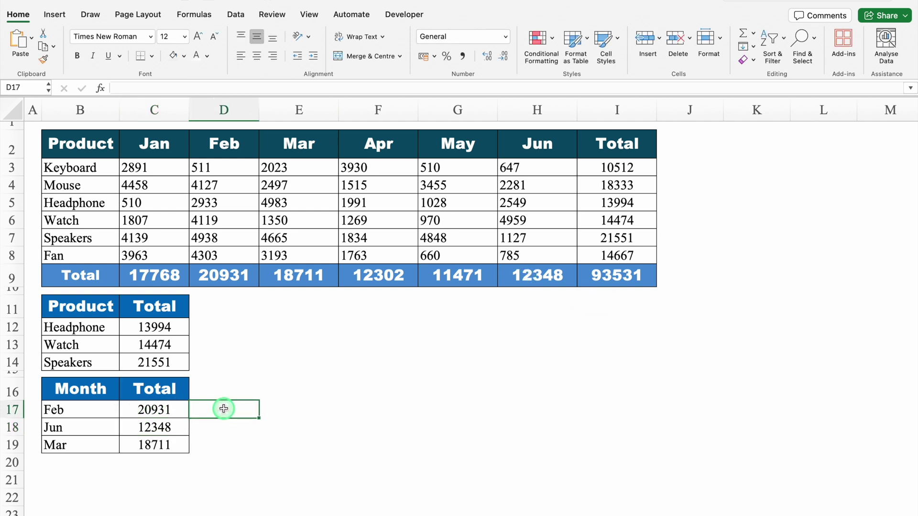
left_click(239, 277)
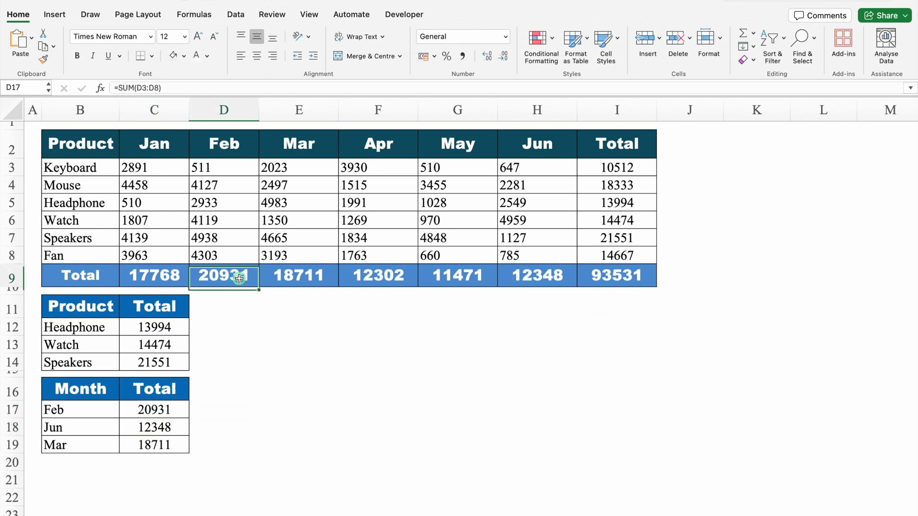
key("Down")
key("Down")
key("Right")
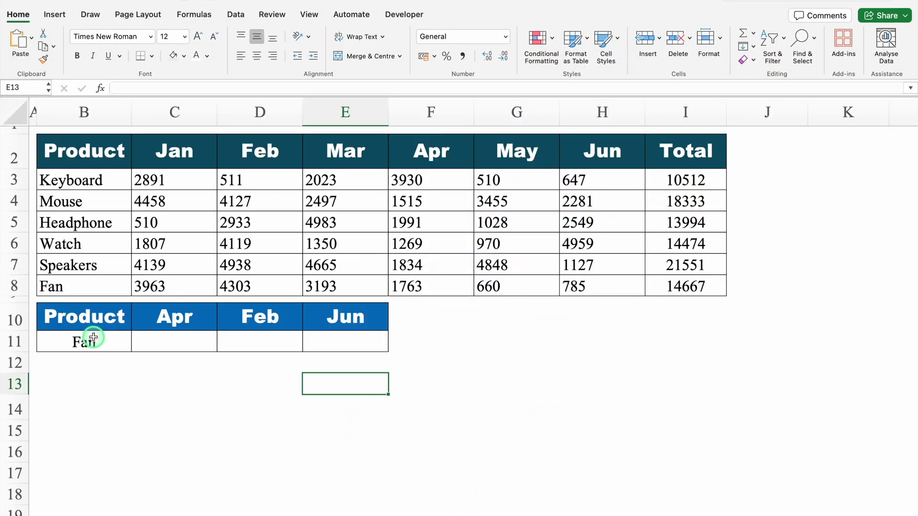
Step: Start an XLOOKUP formula in C11 of the lower product table with the product in B11 as lookup value
left_click(93, 338)
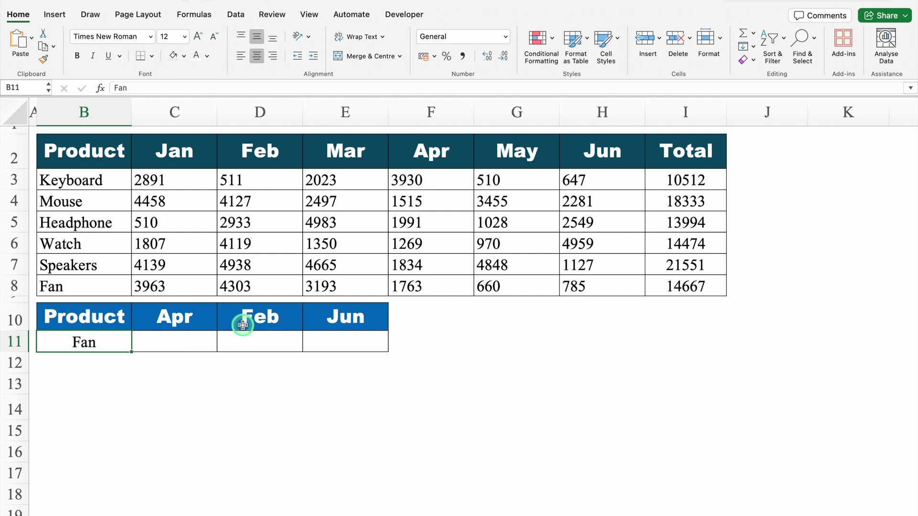
left_click(196, 340)
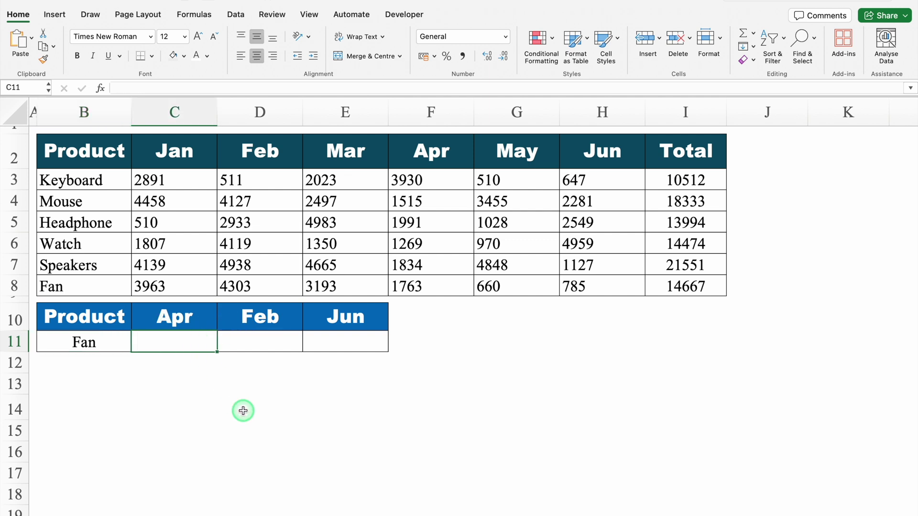
type("=XL")
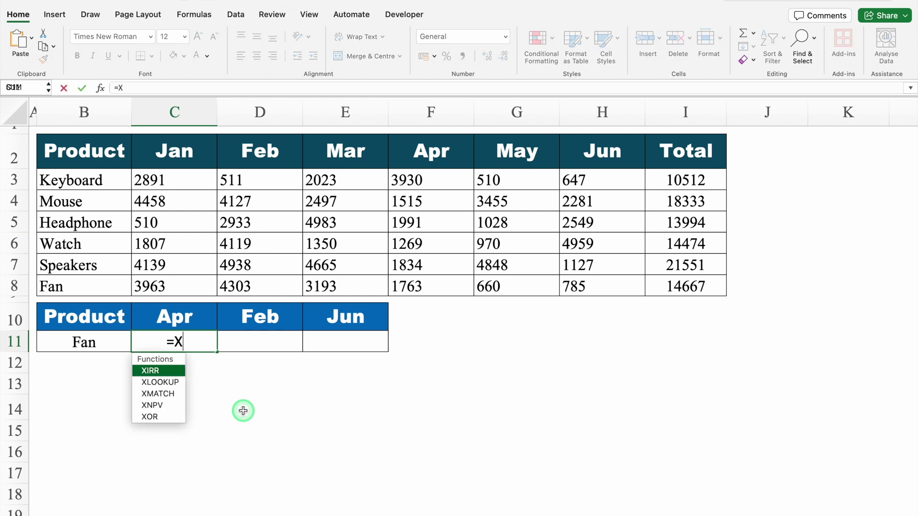
double_click(165, 371)
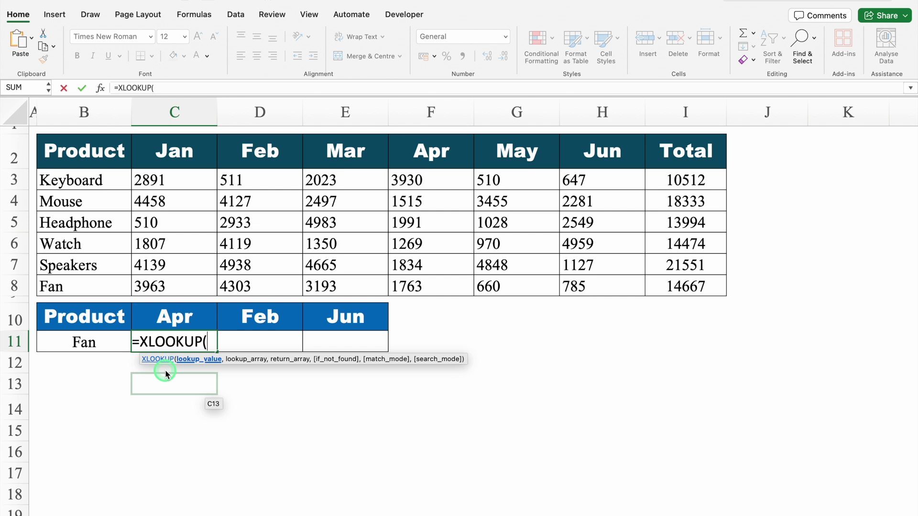
left_click(113, 342)
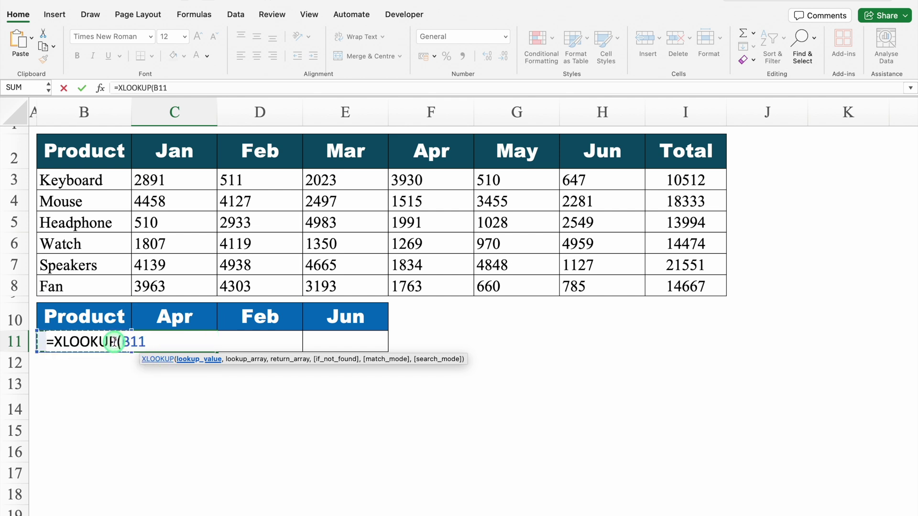
type(",")
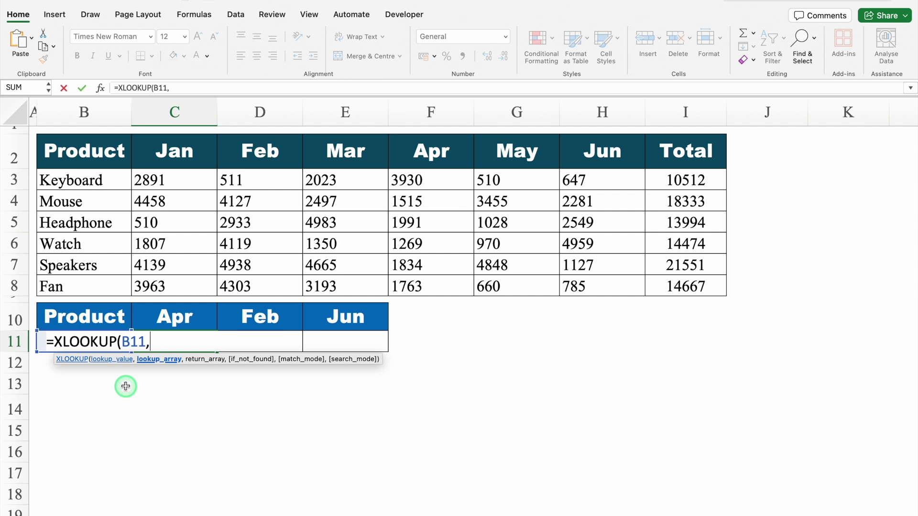
Step: Complete the XLOOKUP in C11 with the products B3:B8 as lookup array and the data range C3:I8 as return array
left_click_drag(90, 180, 99, 281)
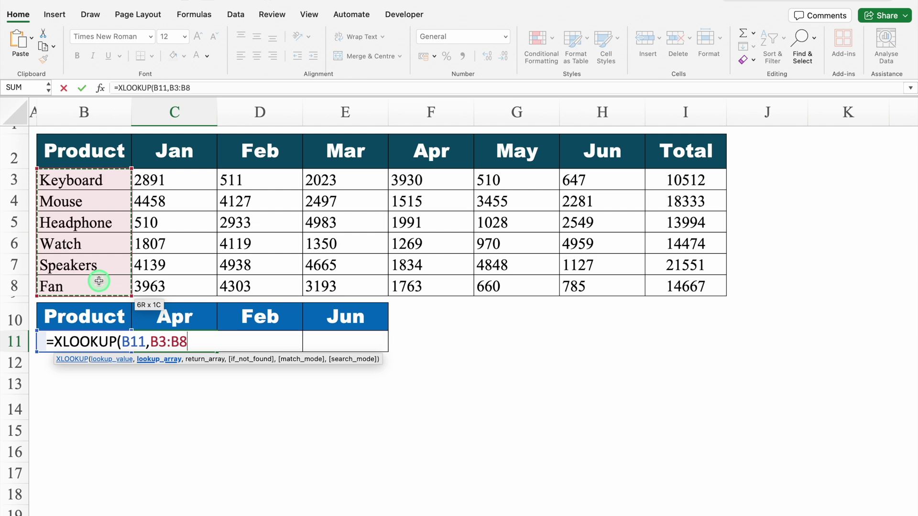
type(",")
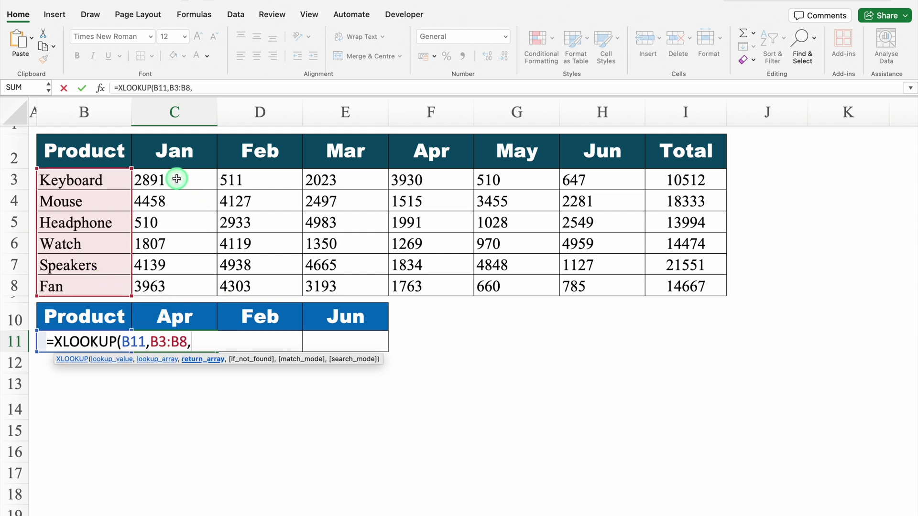
left_click_drag(176, 178, 702, 283)
type(")")
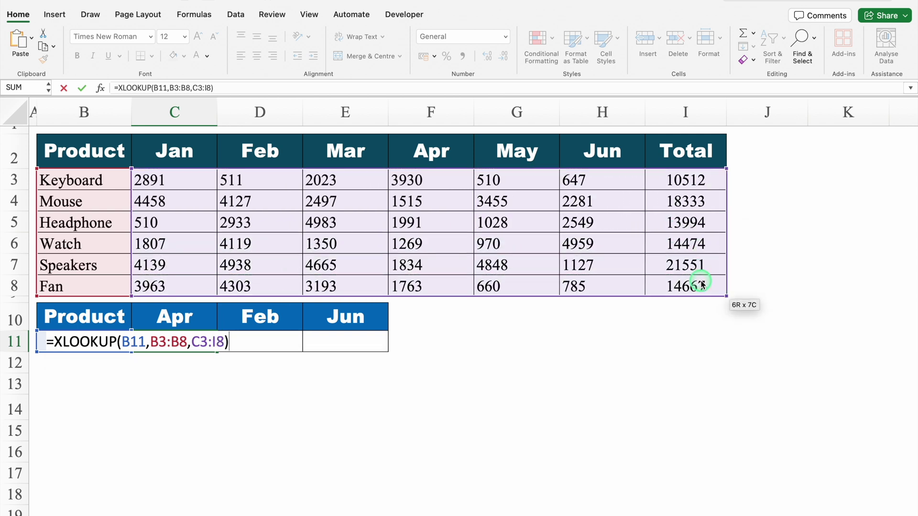
key("Return")
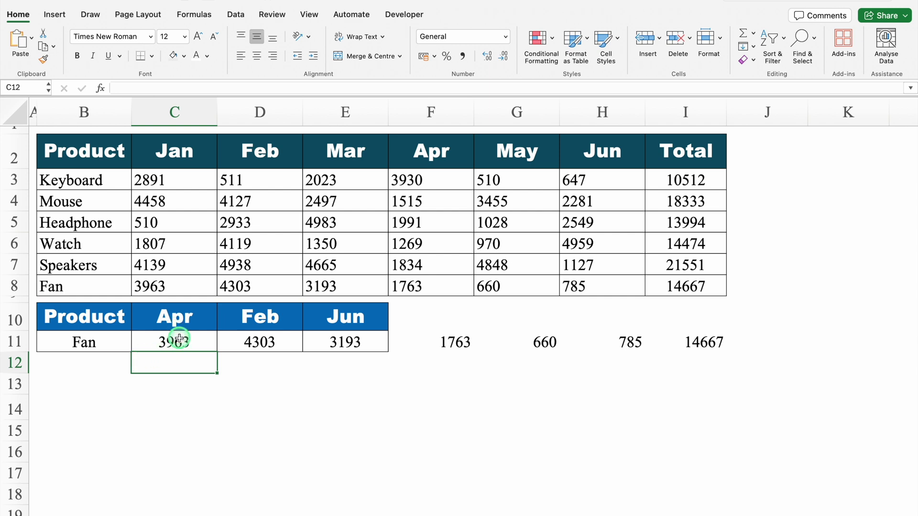
Step: Edit the C11 formula to put an outer XLOOKUP before the existing one, with the months C10:E10 as its lookup values
left_click(174, 317)
left_click(251, 317)
left_click(330, 313)
left_click(164, 342)
double_click(164, 342)
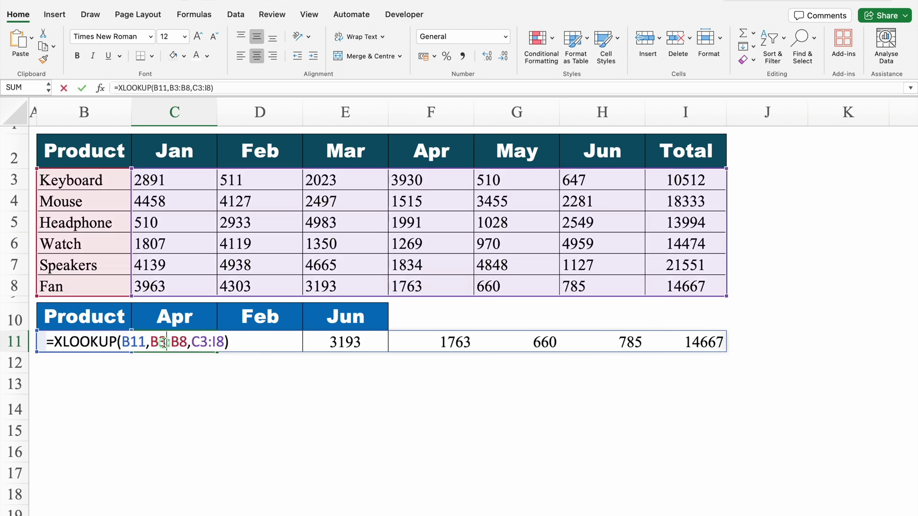
left_click(54, 342)
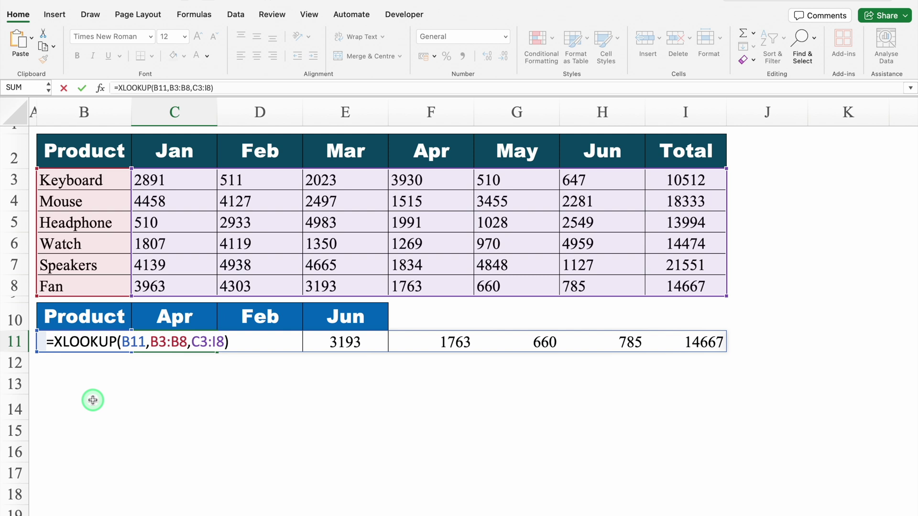
type("XLO")
double_click(165, 370)
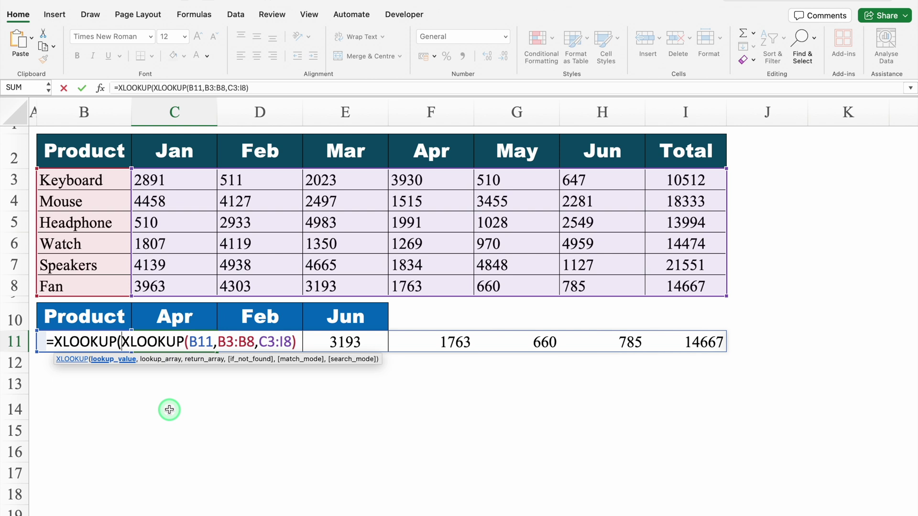
left_click_drag(155, 314, 339, 319)
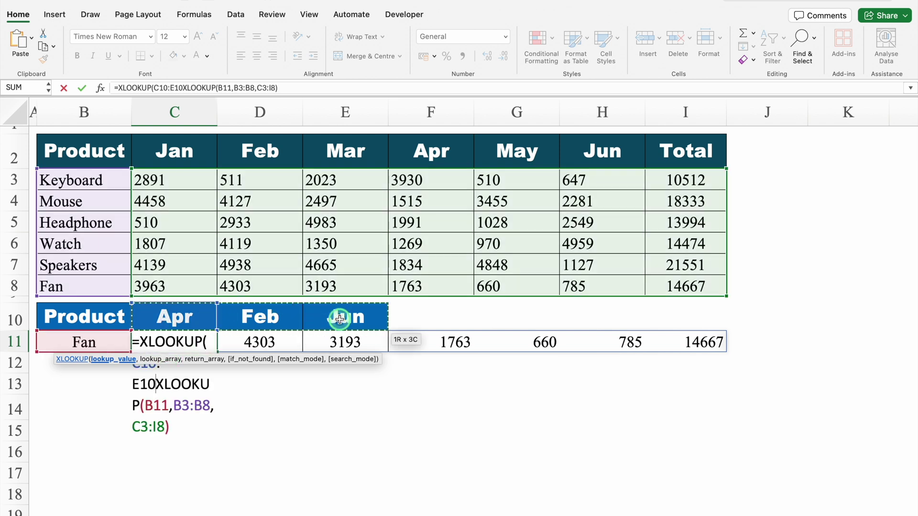
type(",")
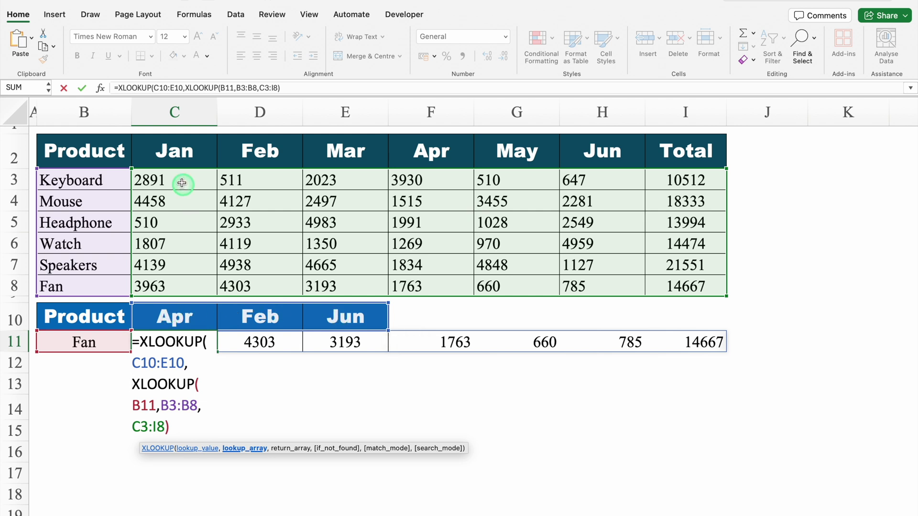
Step: Complete the outer XLOOKUP in C11 with the headers C2:I2 as lookup array and the inner XLOOKUP as return array
left_click_drag(155, 152, 679, 150)
type(",")
left_click(191, 424)
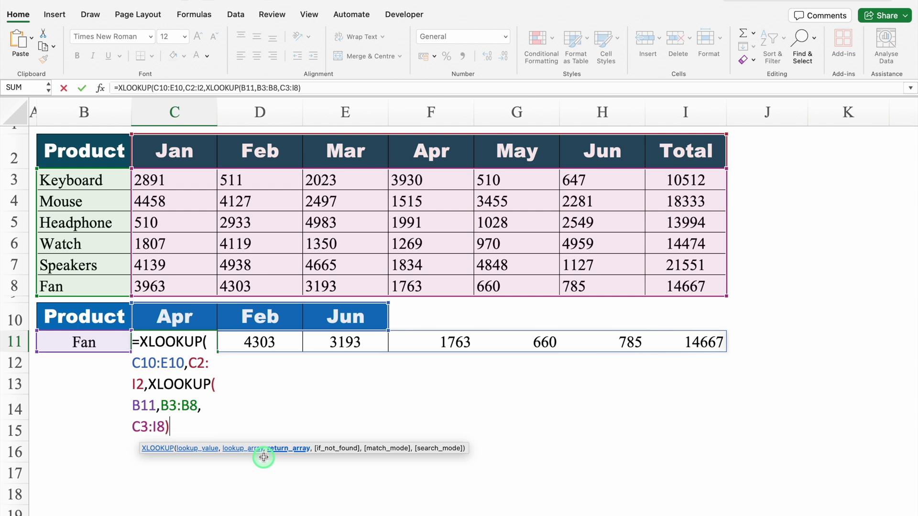
type(")")
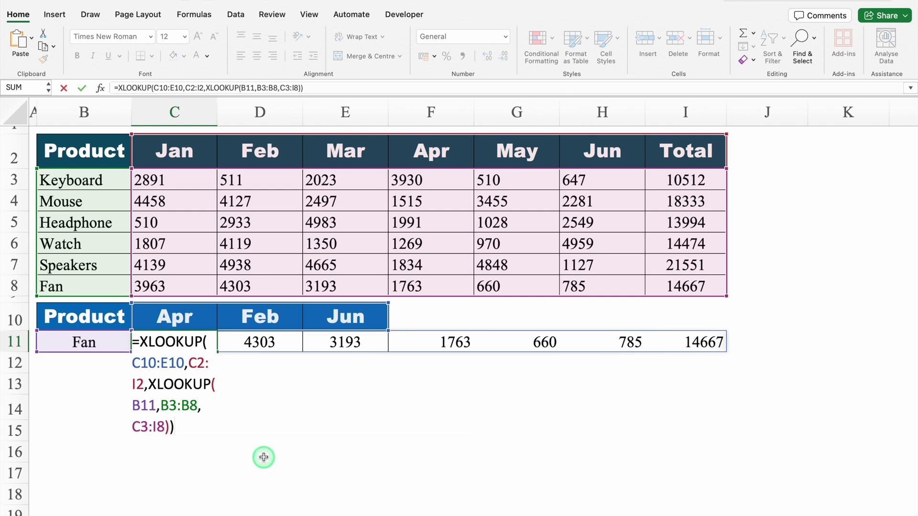
key("Return")
left_click(345, 407)
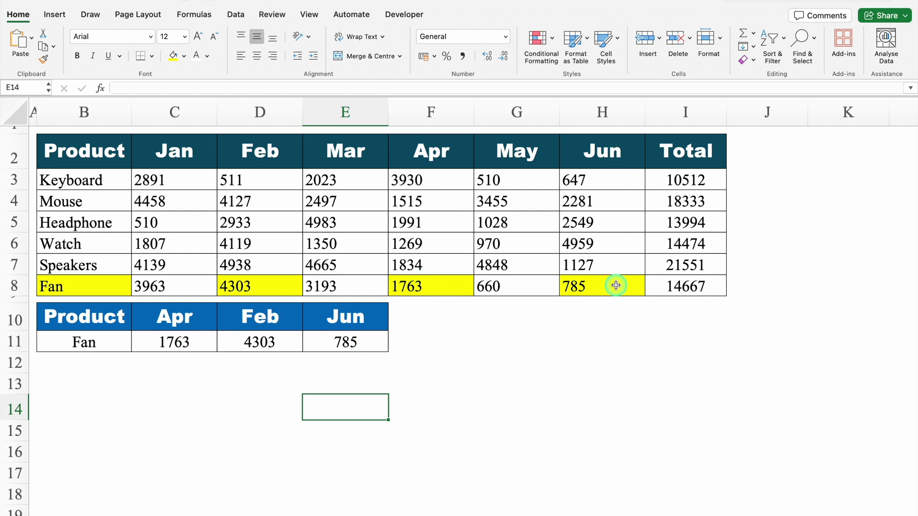
Step: Change the product in B11 to Watch to test the nested XLOOKUP
left_click(90, 342)
type("Watch")
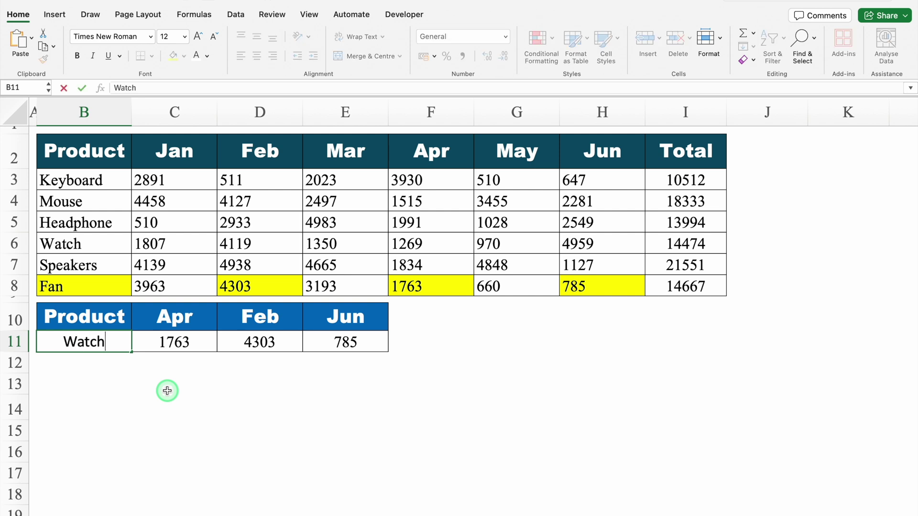
key("Return")
left_click(360, 432)
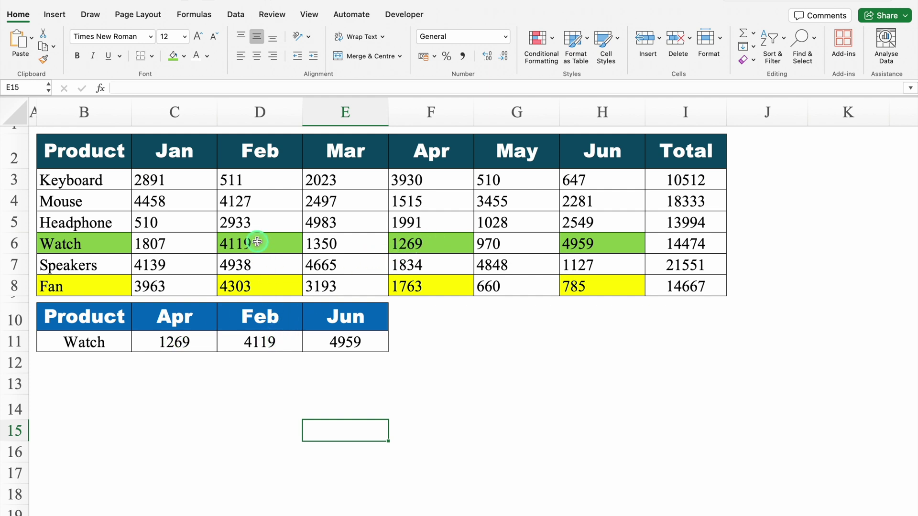
left_click(507, 383)
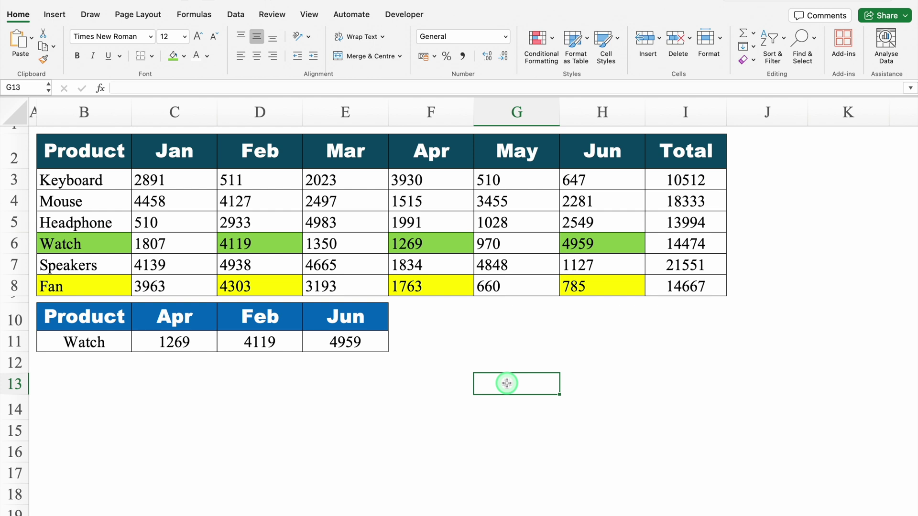